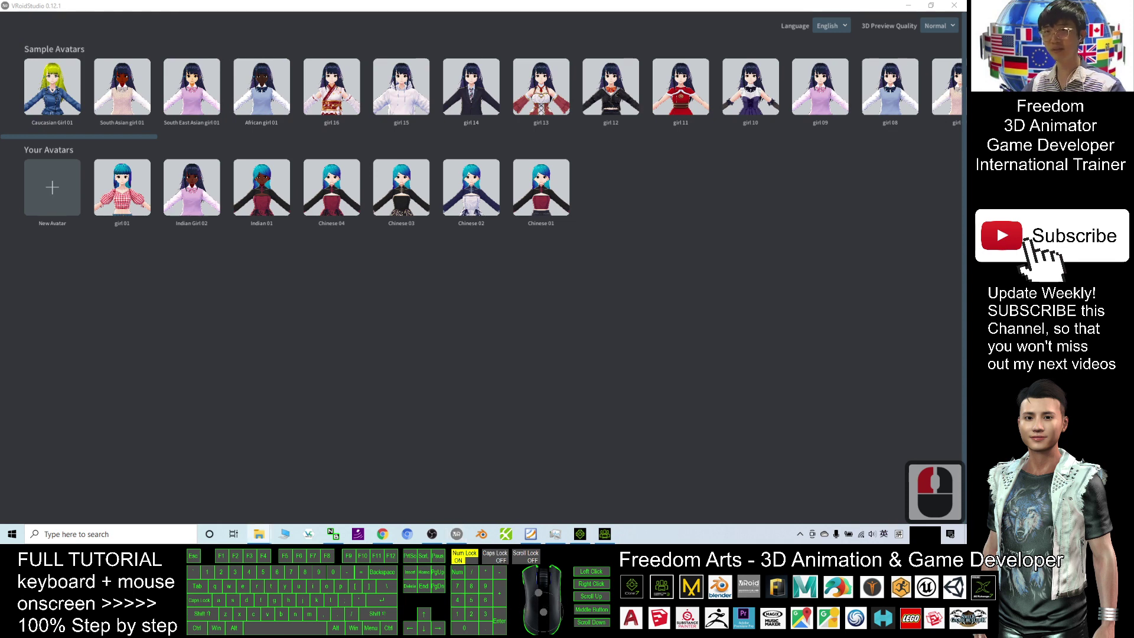
left_click(629, 534)
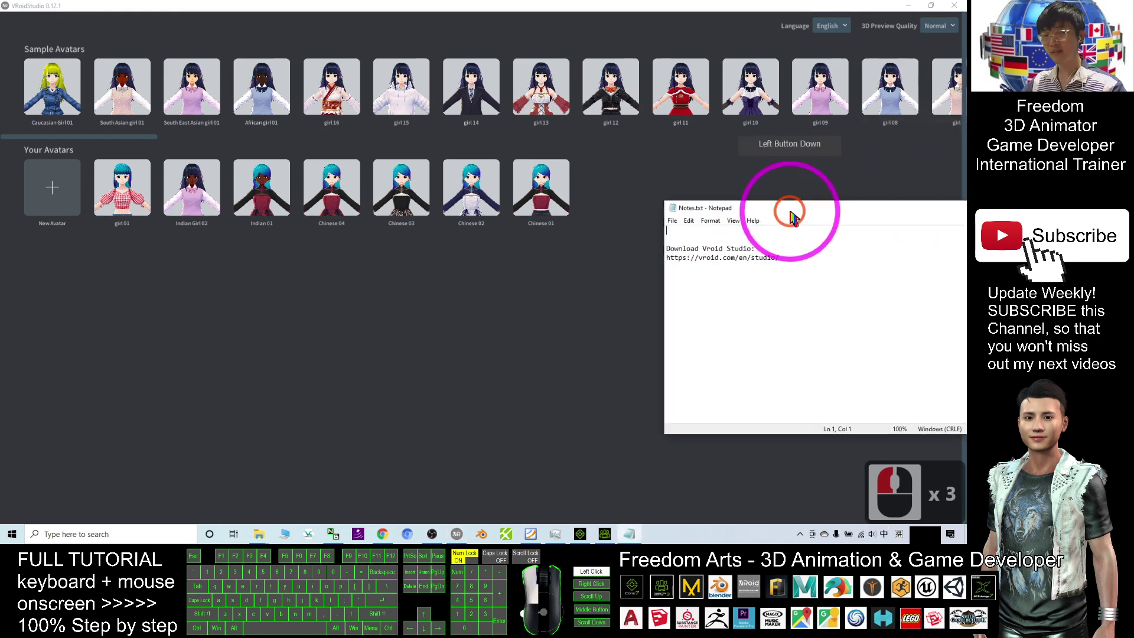
left_click(624, 275)
left_click_drag(624, 274, 732, 272)
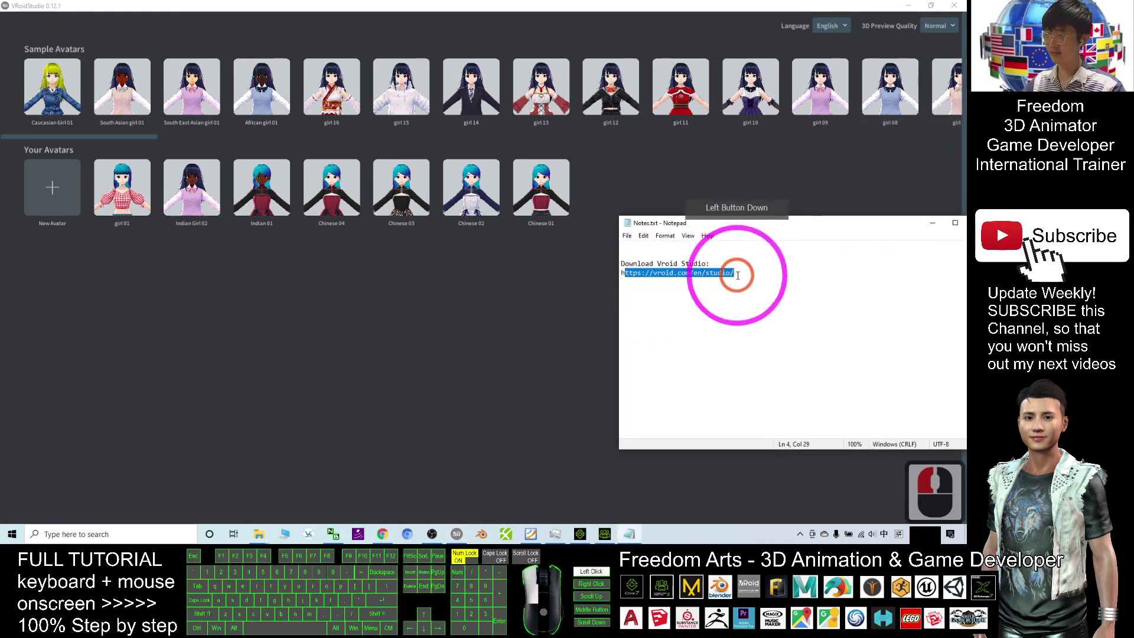
left_click(722, 277)
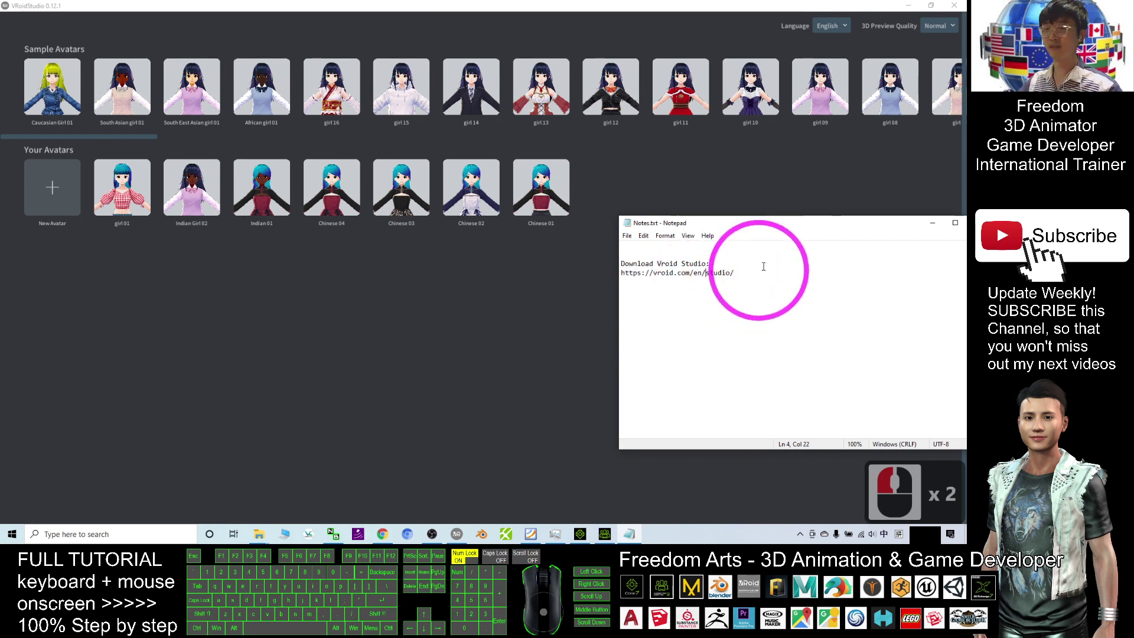
left_click_drag(791, 224, 680, 234)
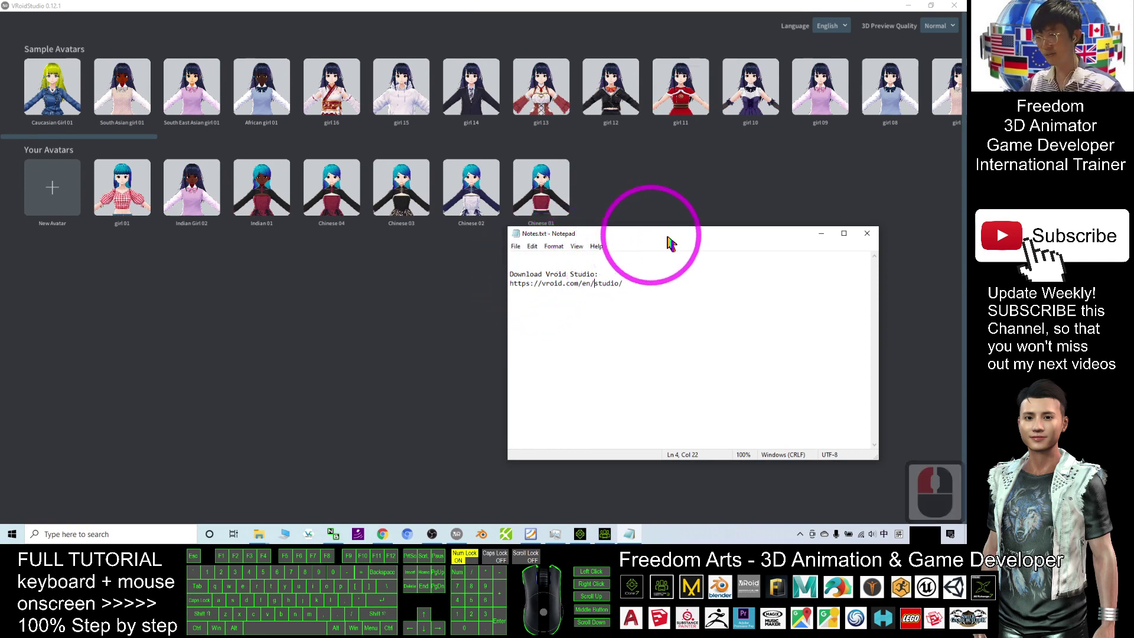
left_click(867, 235)
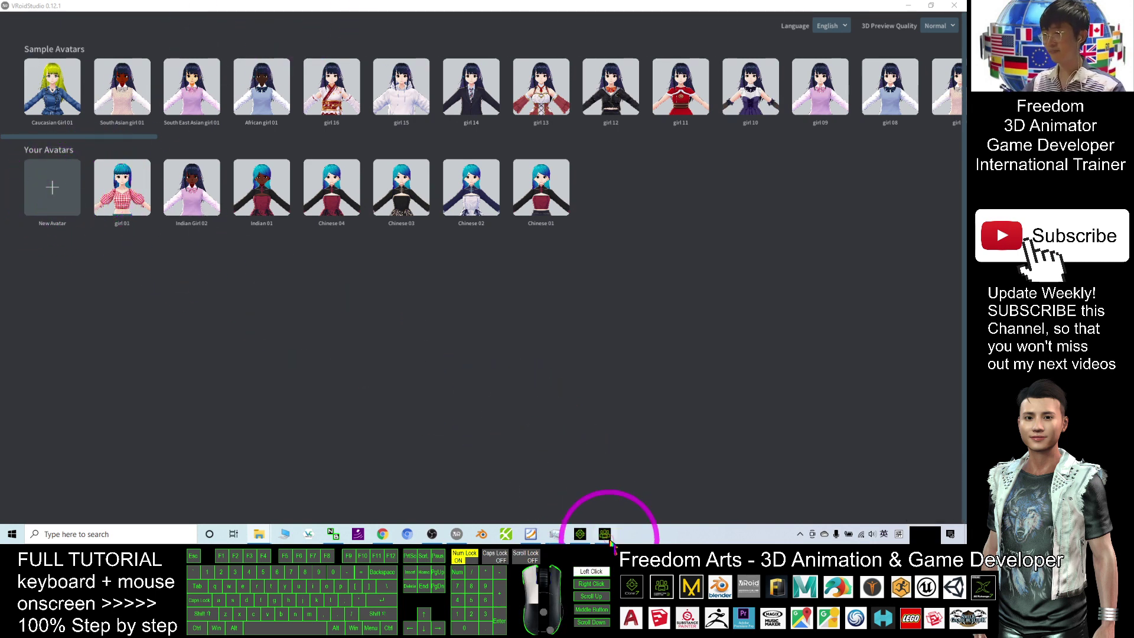
Switch to Character Creator 3 and examine the bald female character's head from several angles
left_click(580, 534)
left_click_drag(500, 185, 434, 227)
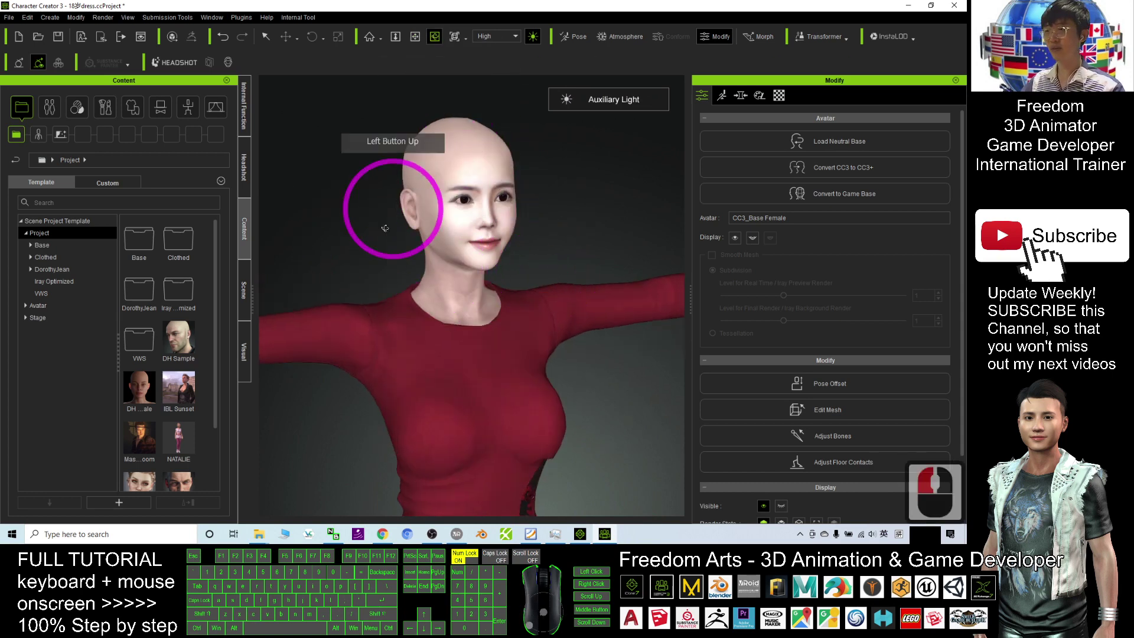
key("c")
left_click_drag(545, 181, 575, 228)
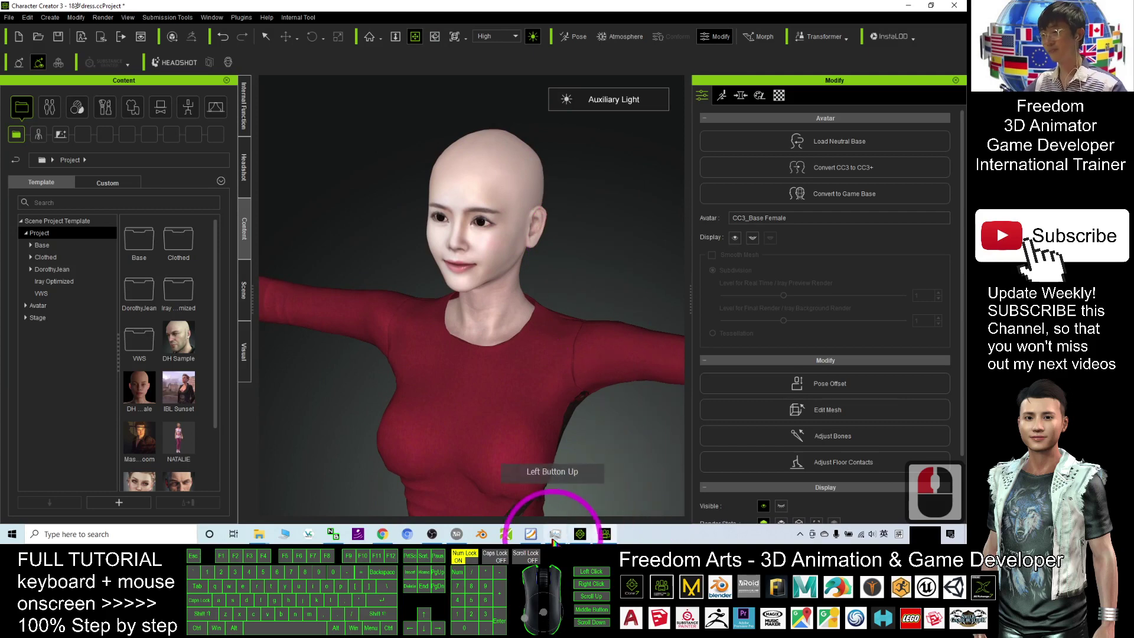
left_click_drag(456, 534, 555, 533)
Create a new avatar in VRoid Studio from the female model type
left_click(50, 190)
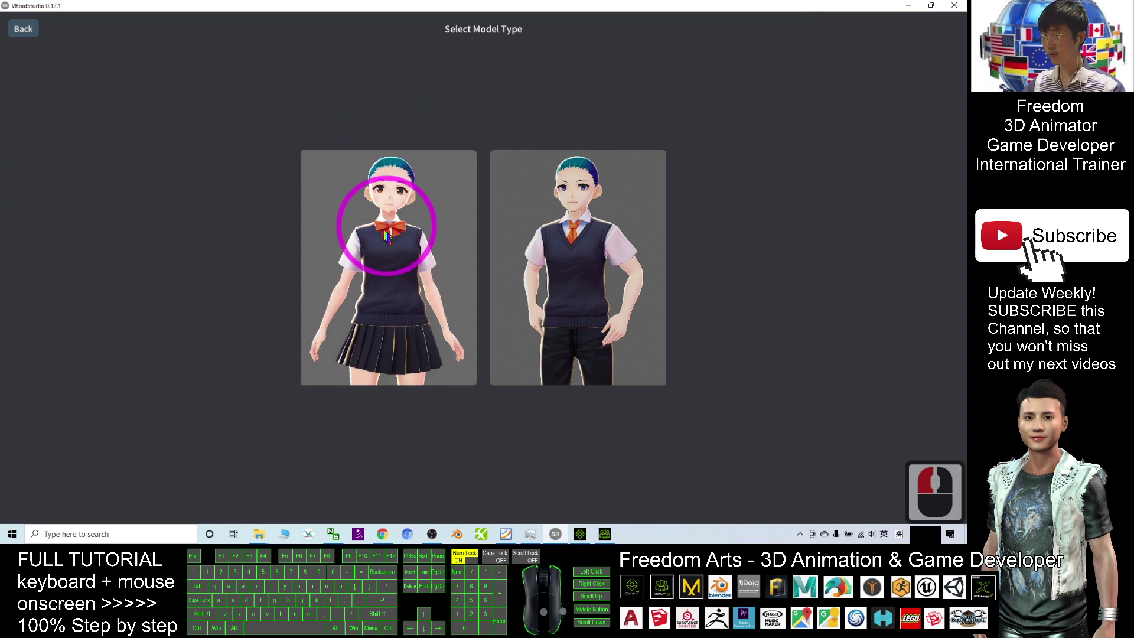
left_click(369, 229)
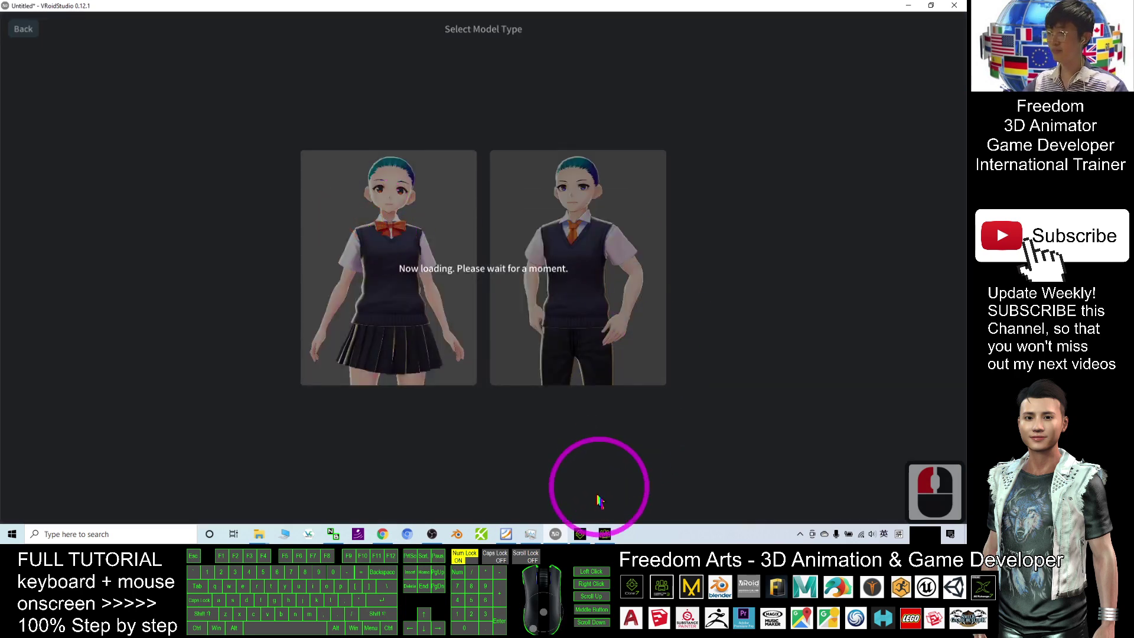
left_click(604, 534)
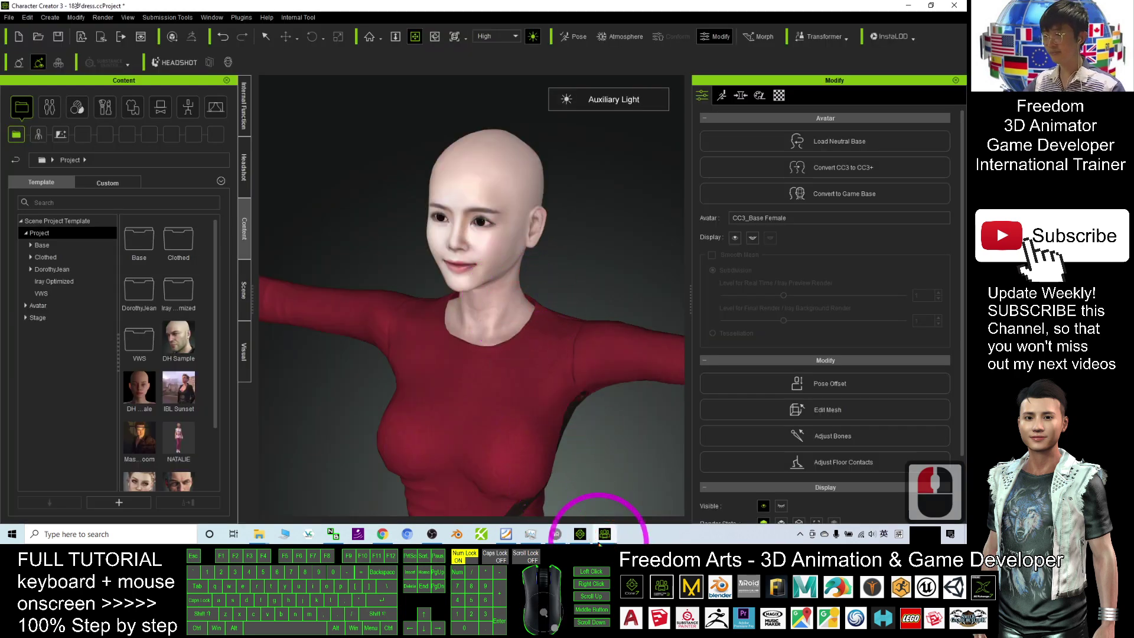
left_click(557, 534)
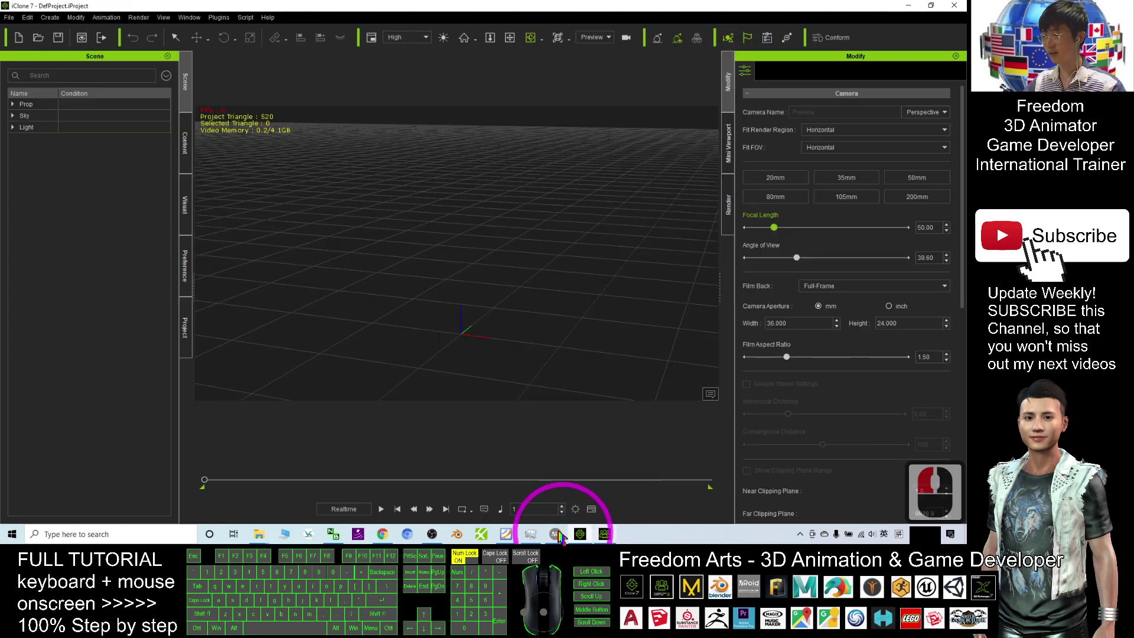
left_click(557, 535)
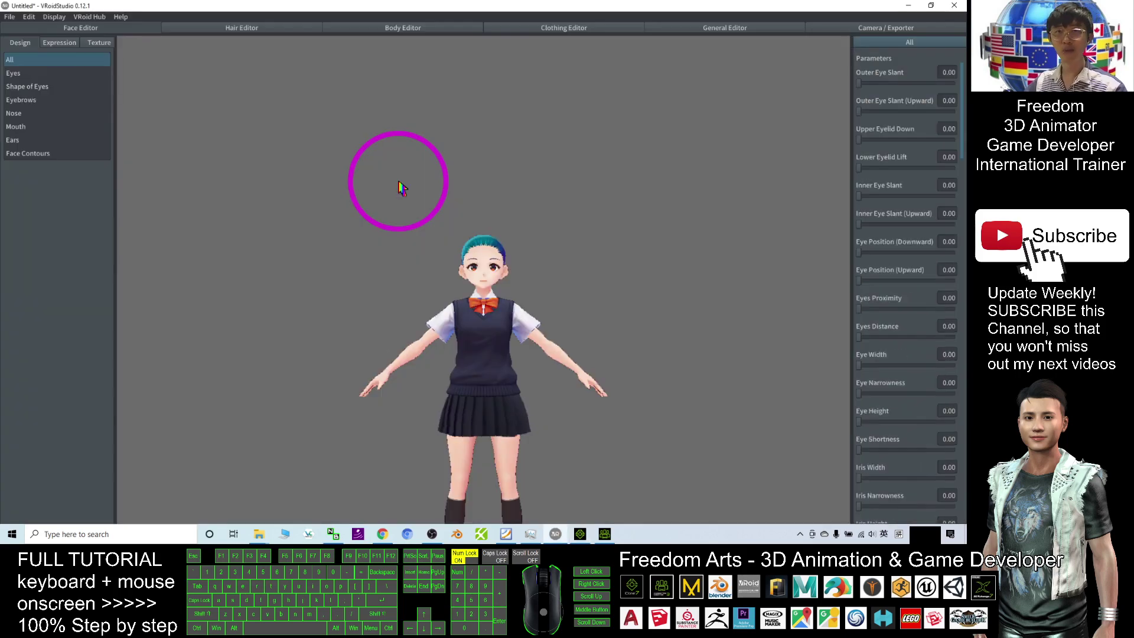
Examine the new avatar's head and upper body from the front and side
scroll(524, 289, "up", 13)
scroll(564, 289, "up", 20)
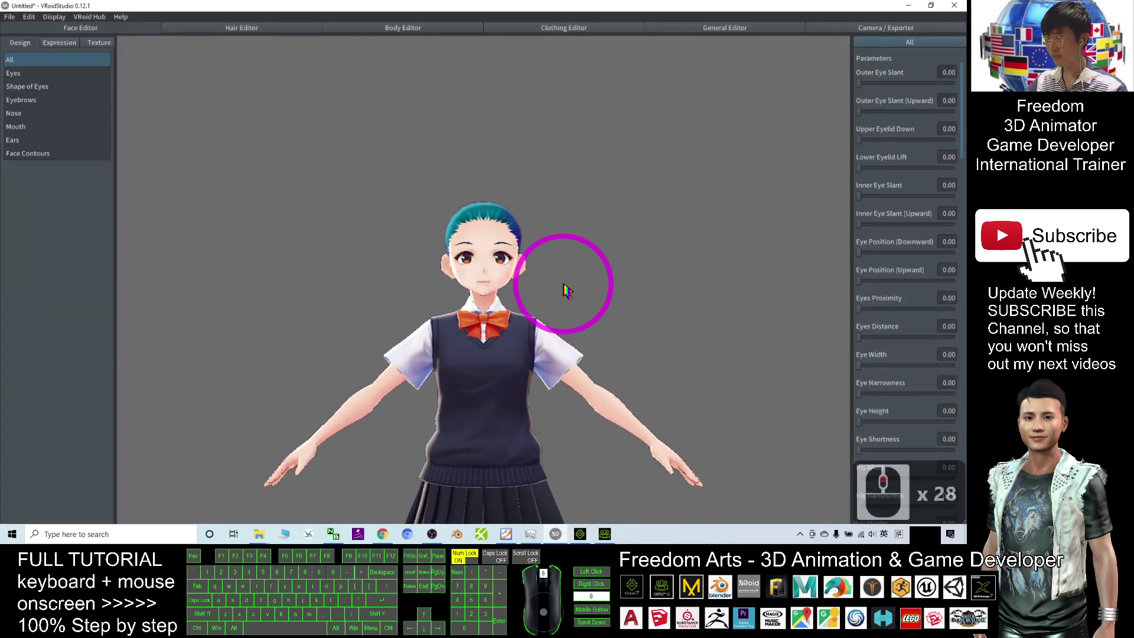
middle_click_drag(600, 312, 743, 276)
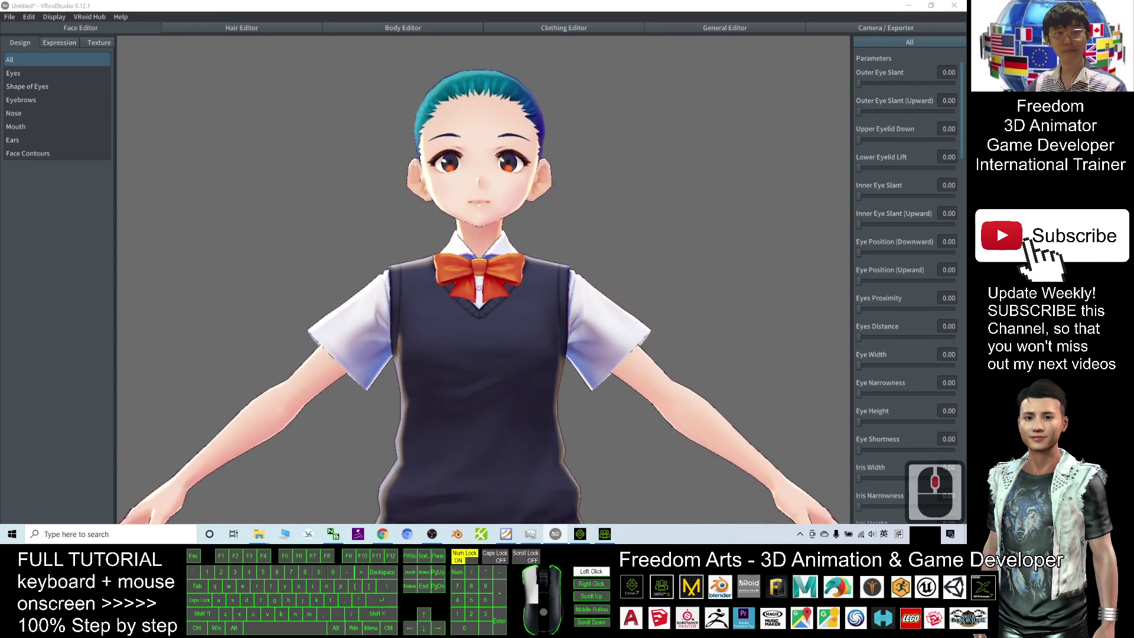
right_click_drag(742, 312, 601, 252)
scroll(601, 252, "up", 4)
middle_click_drag(631, 250, 631, 278)
right_click_drag(631, 279, 699, 297)
scroll(699, 298, "down", 2)
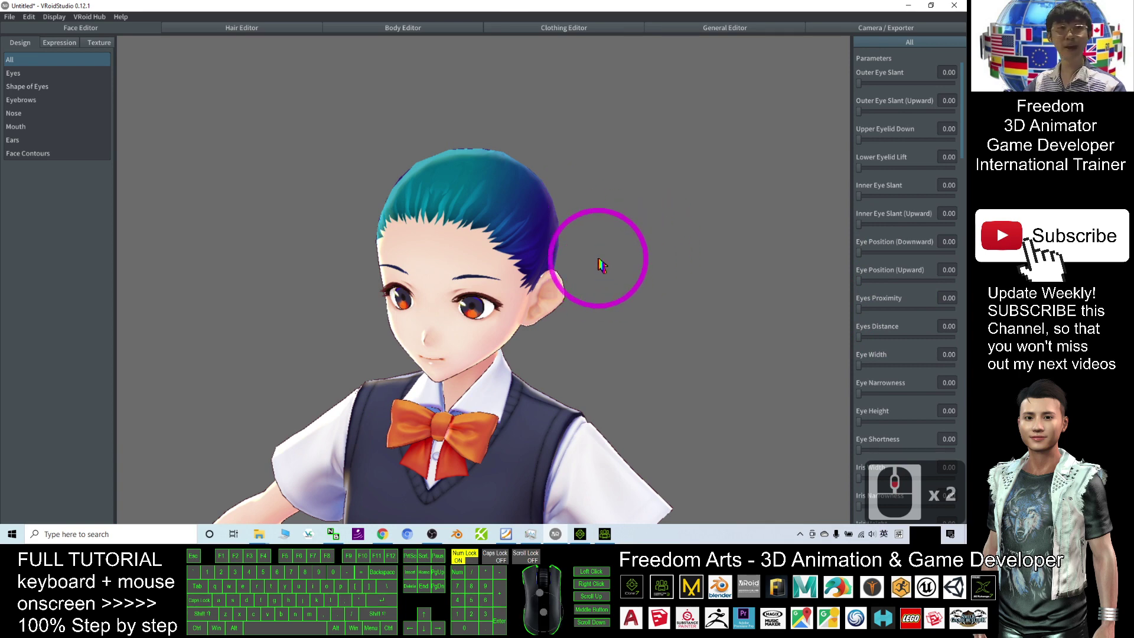
Open the Hair Editor and add a procedural hair group to the avatar
left_click(251, 31)
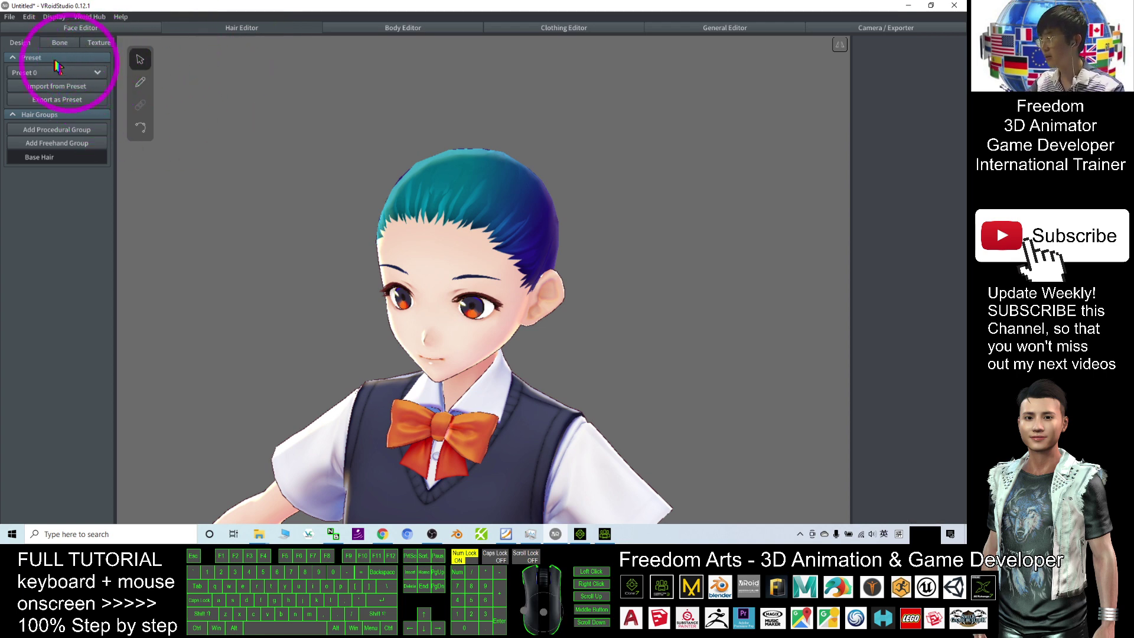
scroll(440, 136, "up", 2)
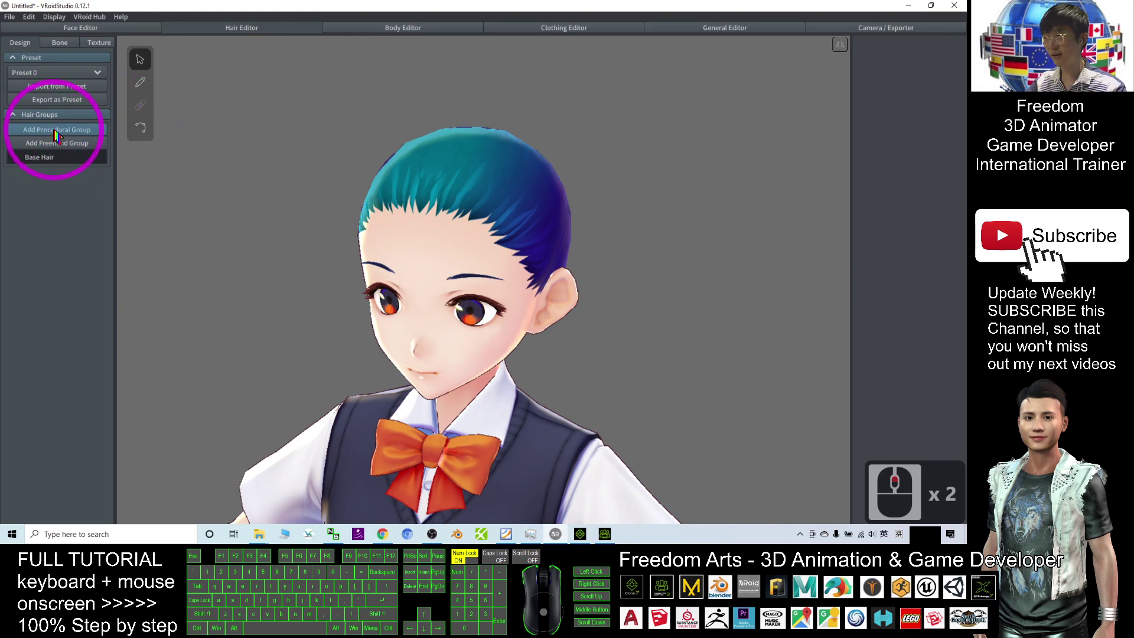
left_click(721, 190)
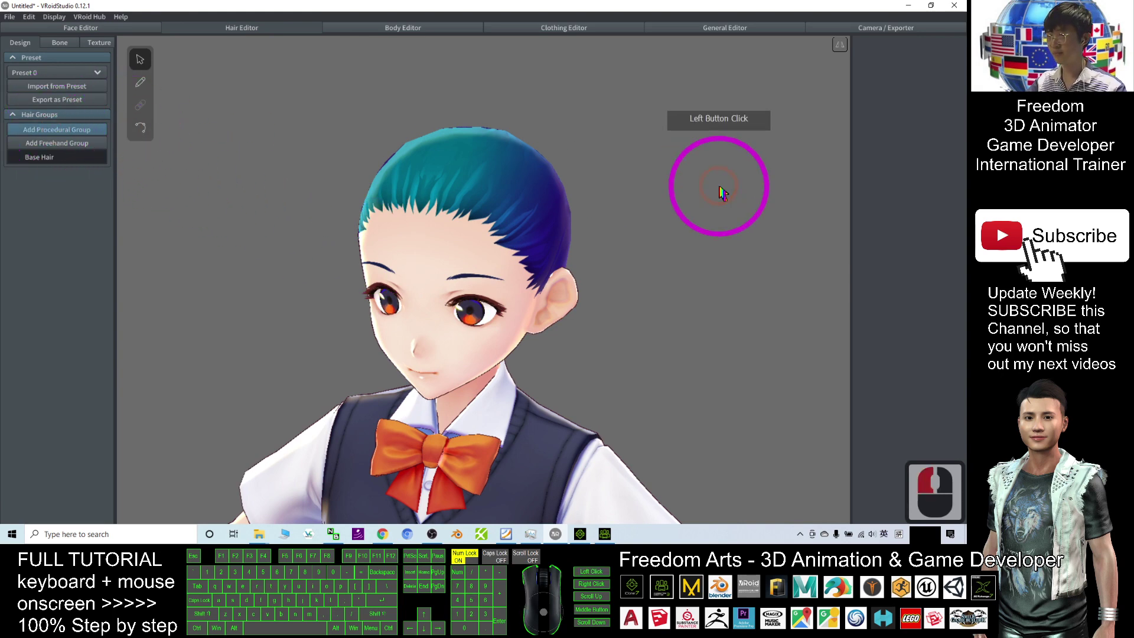
mouse_move(50, 158)
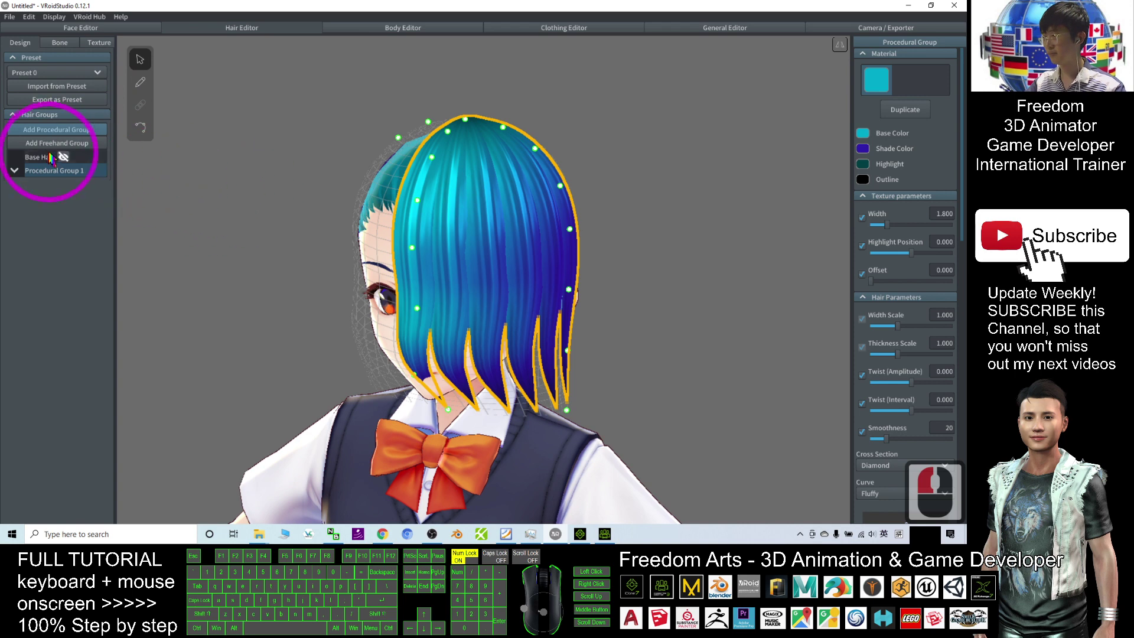
right_click_drag(561, 205, 853, 223)
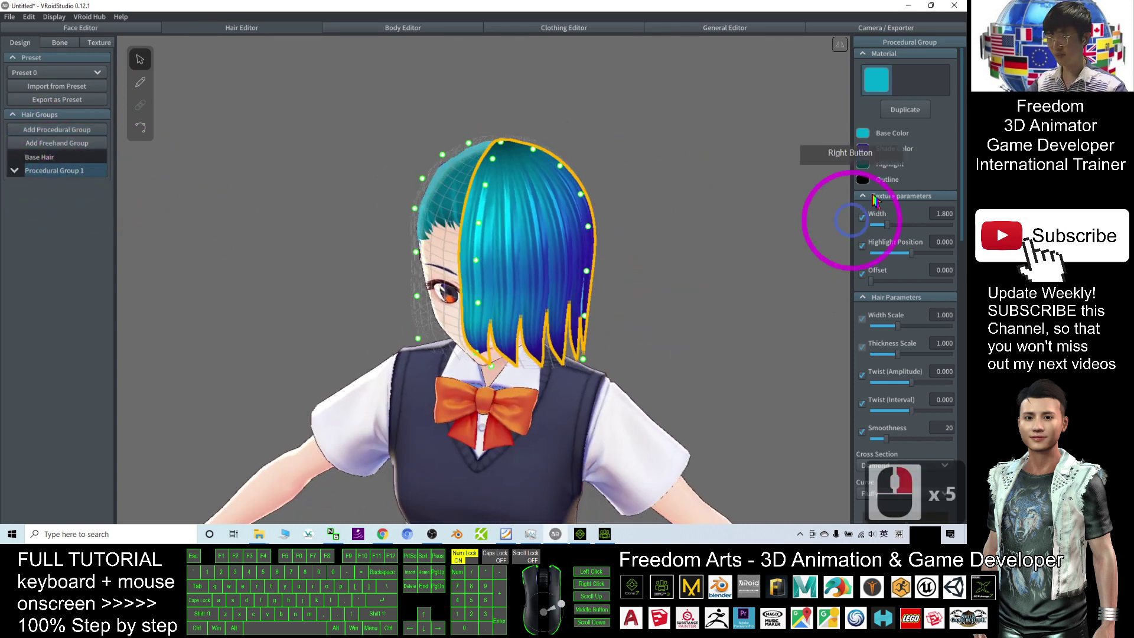
scroll(963, 145, "down", 2)
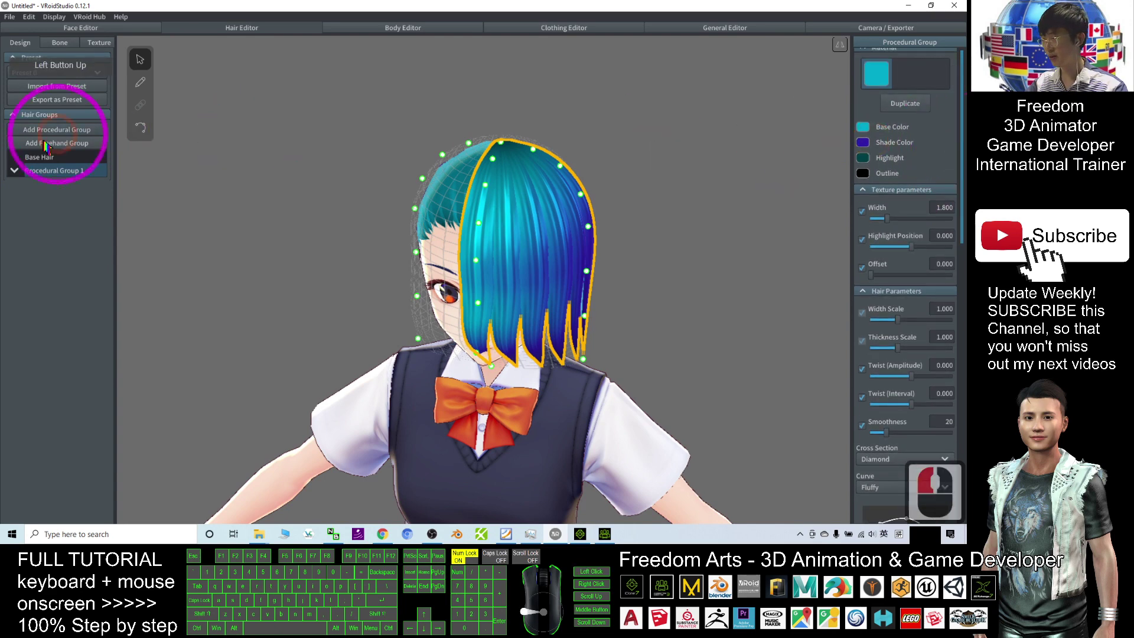
Rename the new procedural hair group as front
right_click(70, 177)
right_click(70, 177)
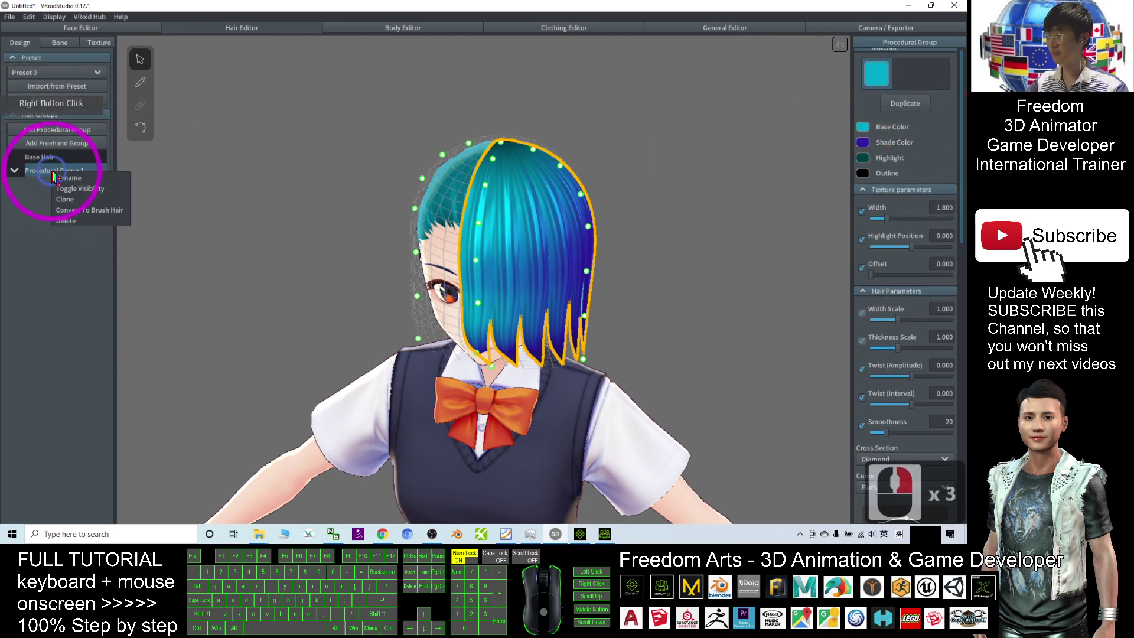
left_click(67, 183)
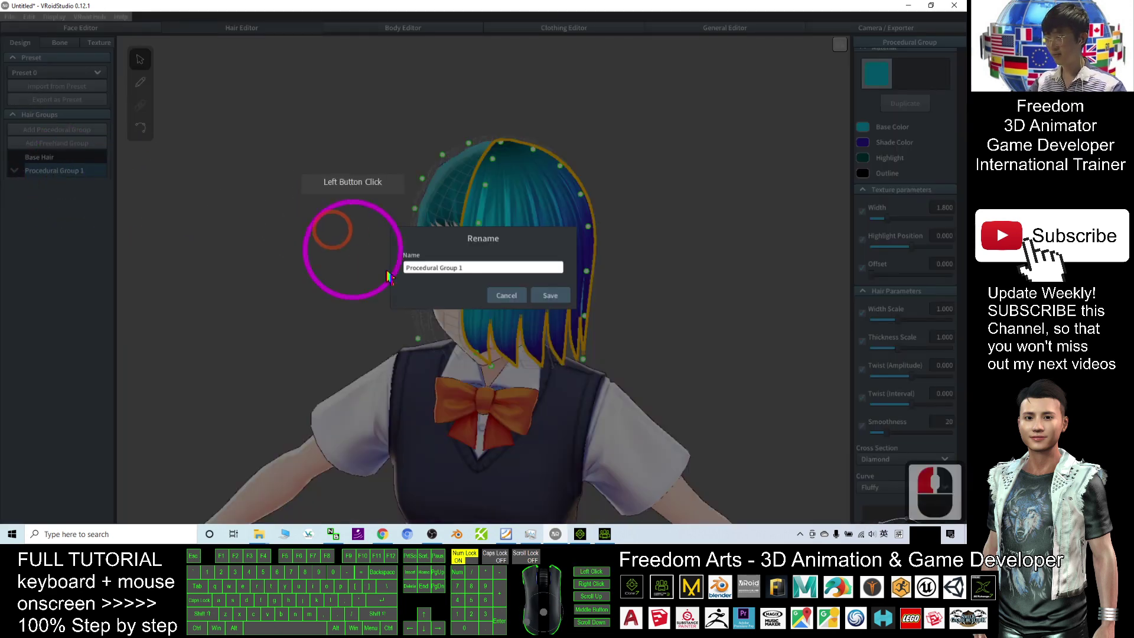
left_click(467, 268)
type("Front")
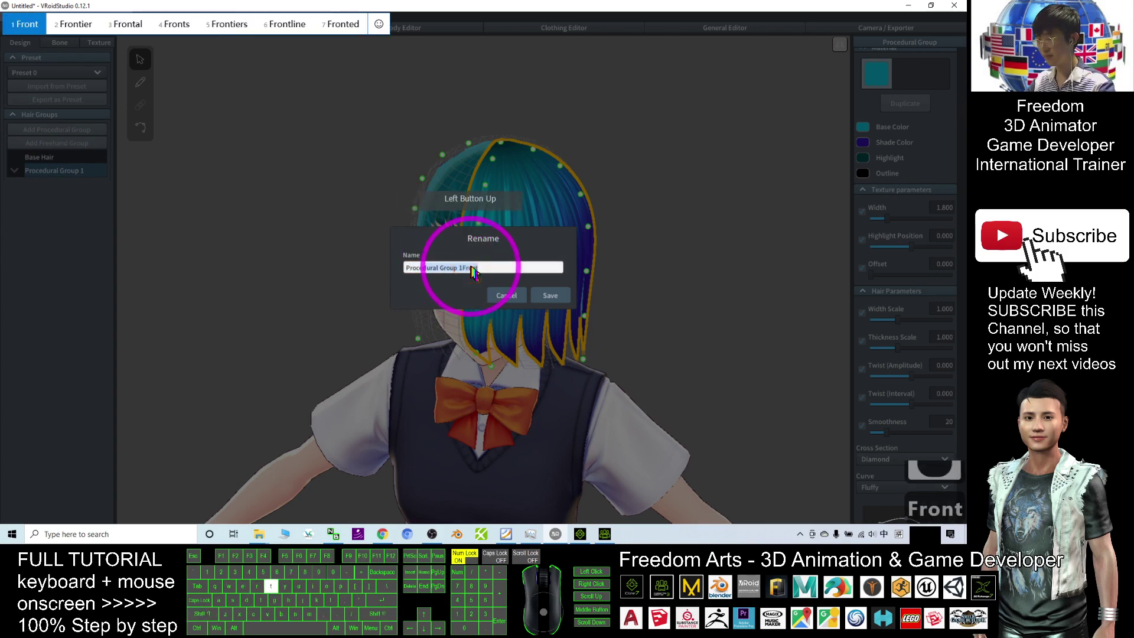
key("shift")
type("f")
key("BackSpace")
key("BackSpace")
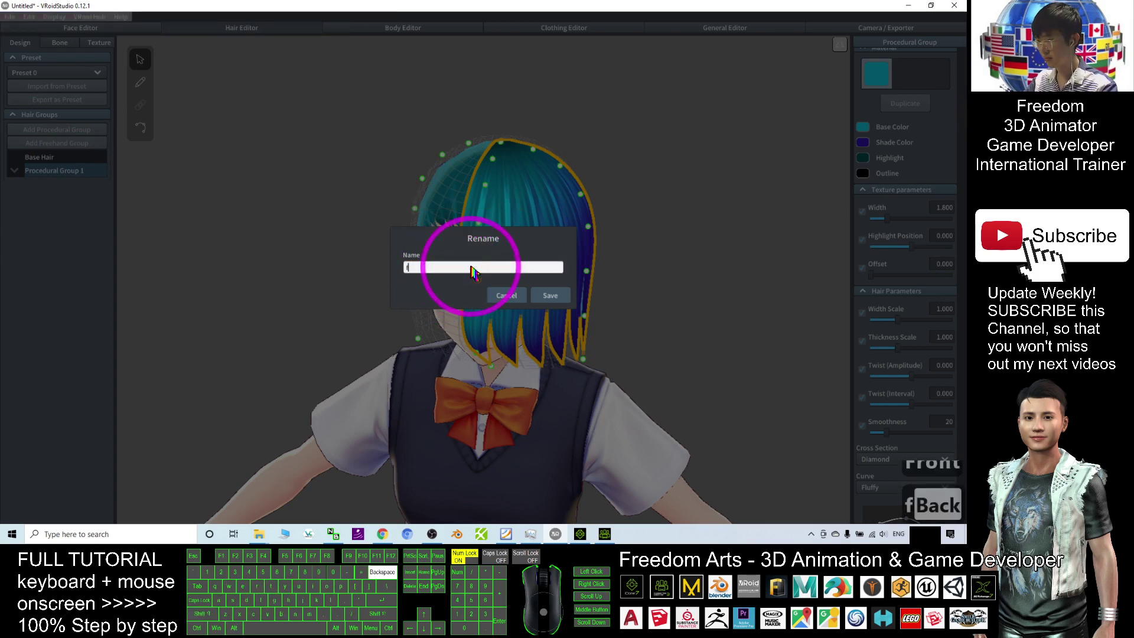
type("front")
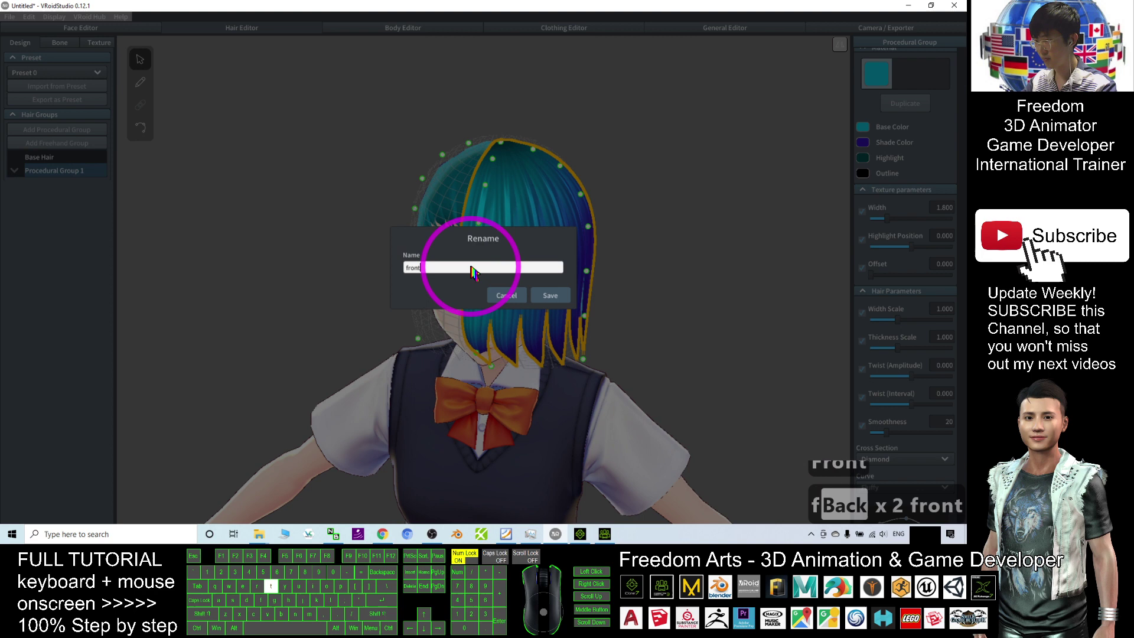
left_click(550, 296)
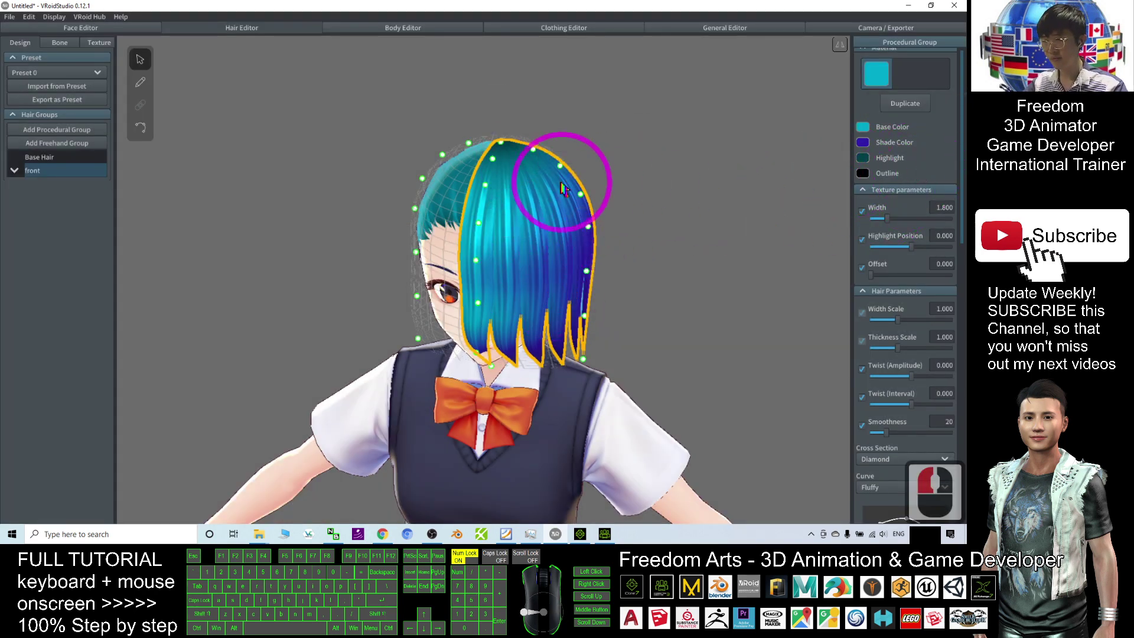
Select the Base Hair and toggle the front group's visibility to compare the two hair layers
left_click(52, 160)
right_click_drag(502, 167, 266, 237)
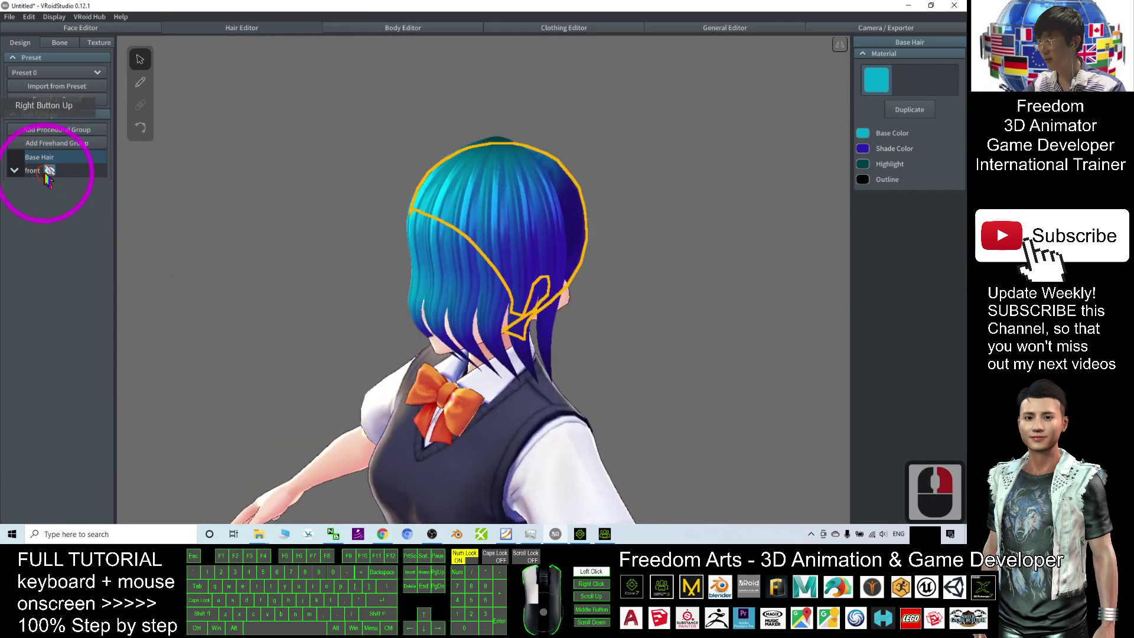
left_click(49, 170)
left_click(49, 171)
Set the front hair group's length to 0.582, position to 307.93 and interval to 143.55
left_click(35, 170)
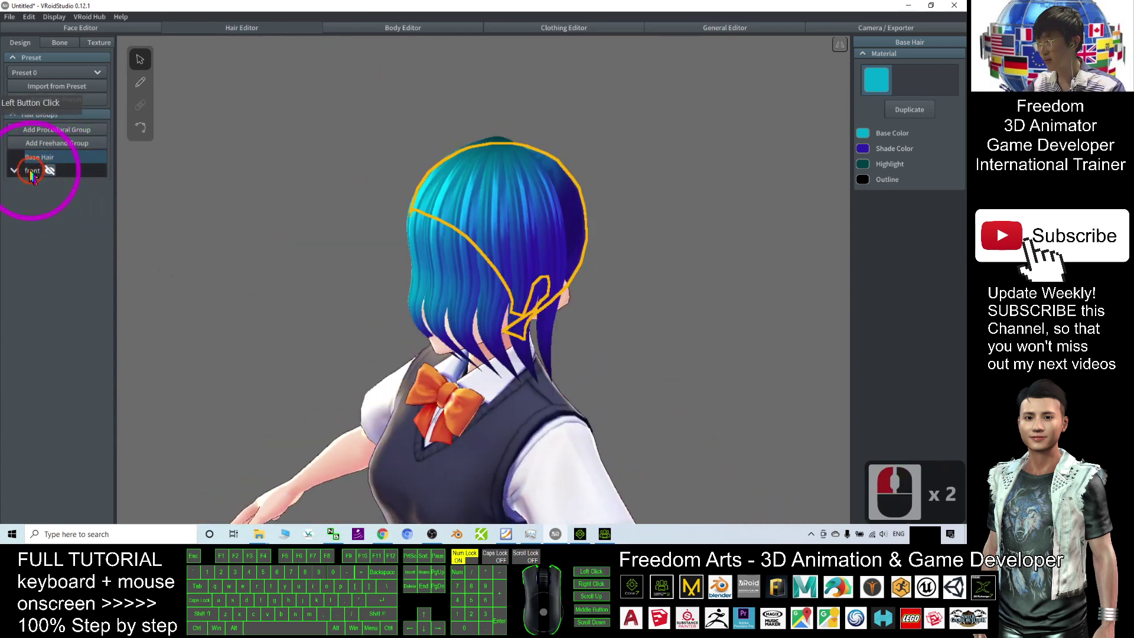
right_click_drag(370, 265, 408, 260)
left_click_drag(965, 127, 963, 331)
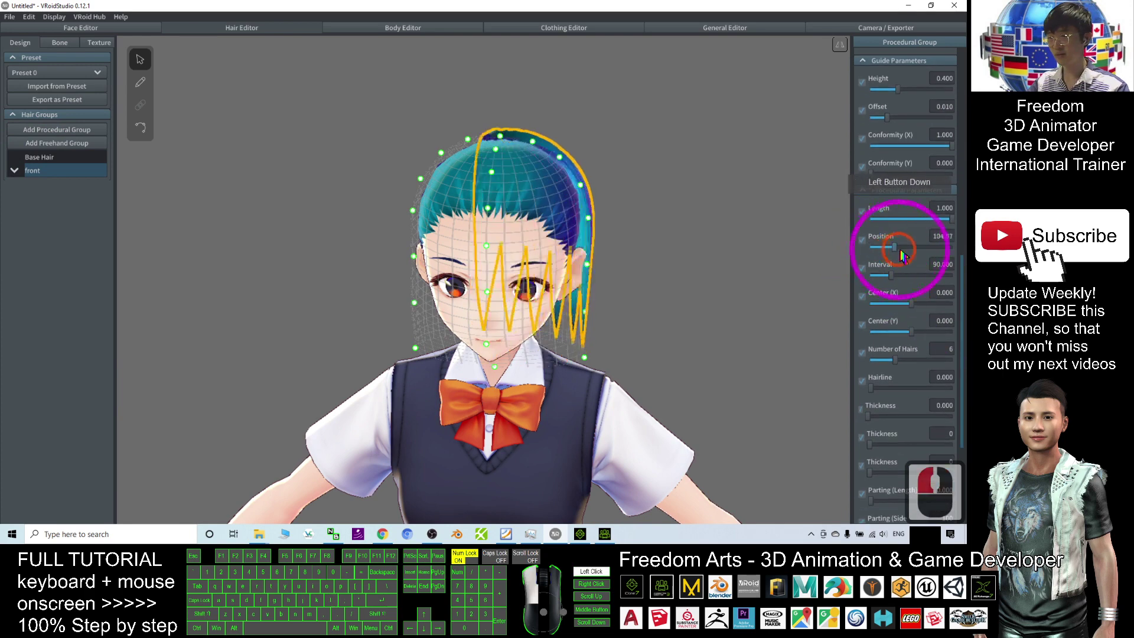
left_click(874, 260)
left_click_drag(846, 258, 866, 231)
right_click_drag(650, 243, 626, 263)
left_click_drag(896, 277, 903, 278)
right_click_drag(658, 290, 632, 260)
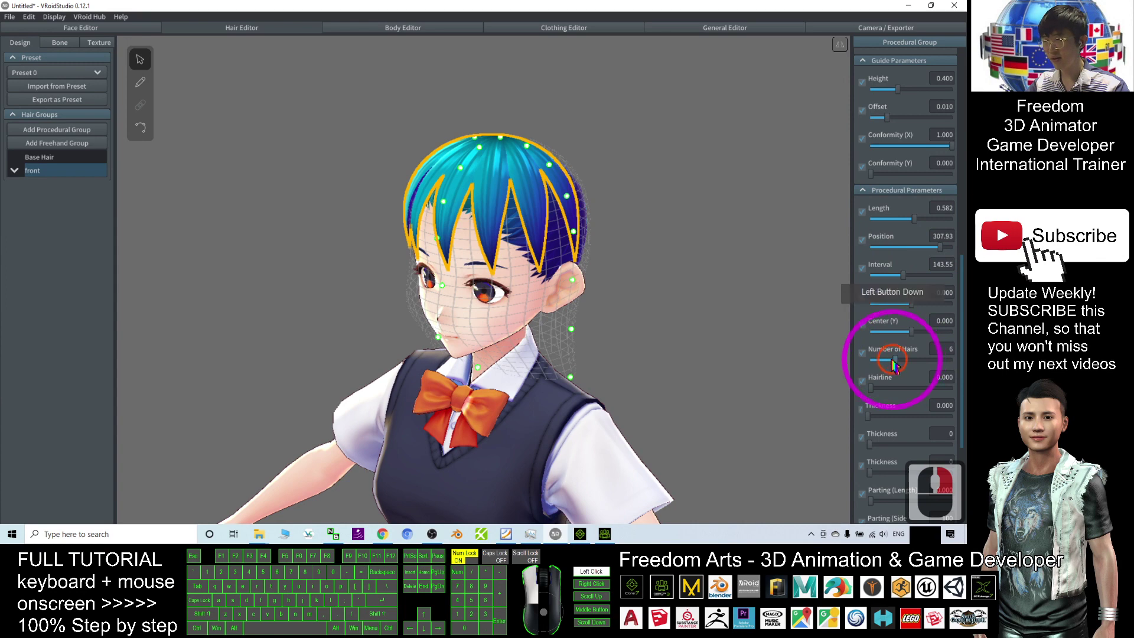
Increase the front group's number of hairs and change its curve preset to Straight
left_click_drag(894, 365, 918, 375)
scroll(963, 335, "up", 5)
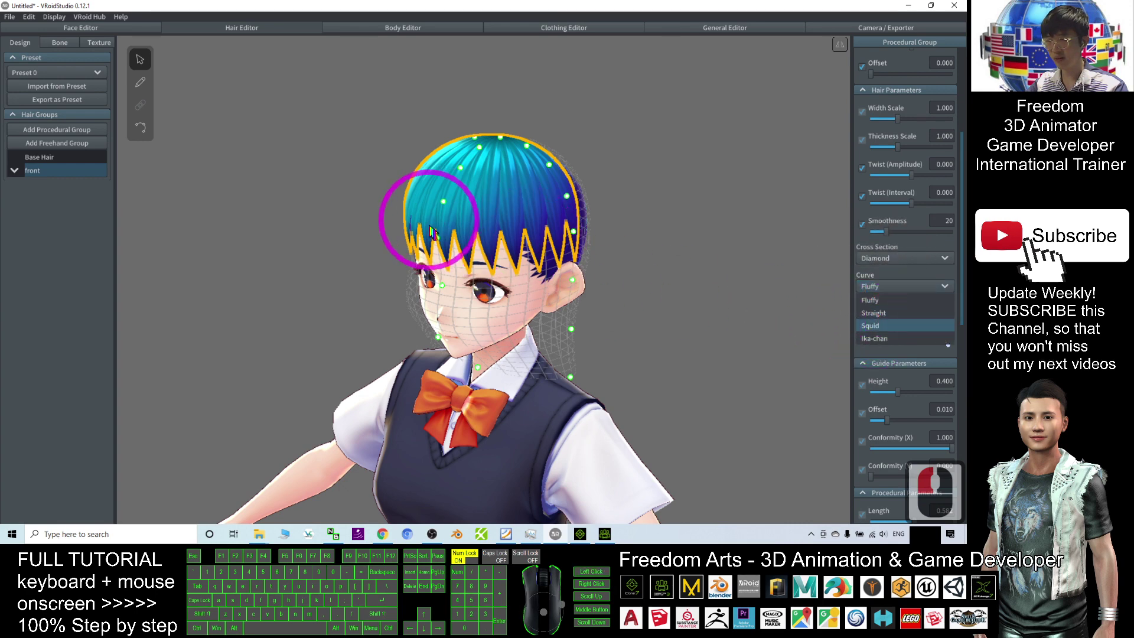
left_click(874, 314)
right_click_drag(816, 316, 916, 284)
Widen the Procedural Group parameter panel
scroll(942, 240, "down", 2)
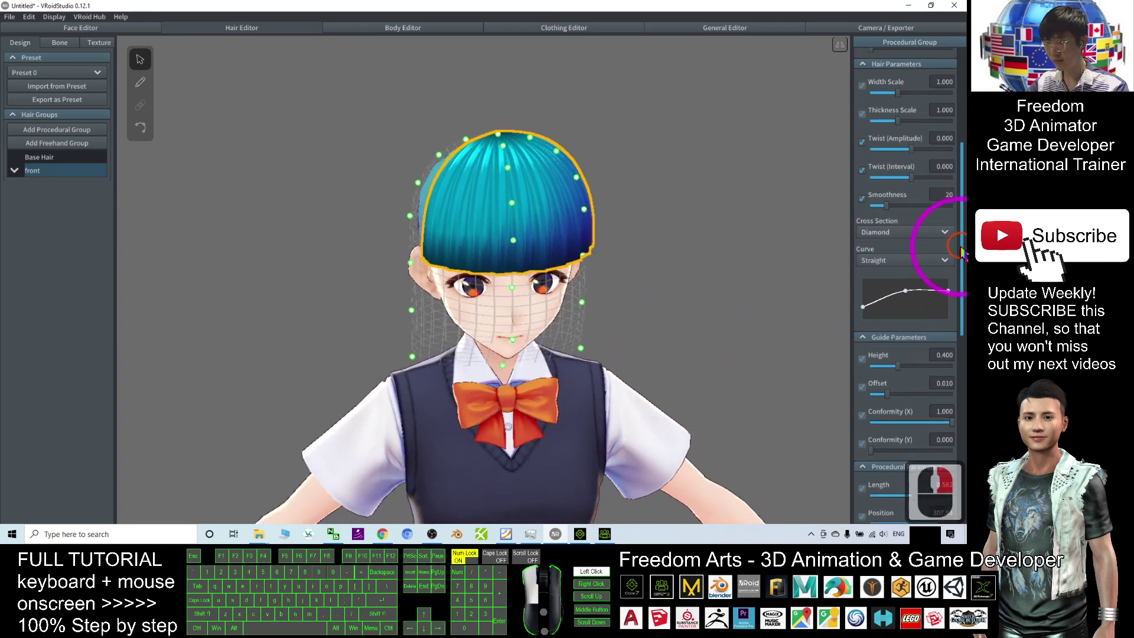
right_click_drag(697, 284, 955, 288)
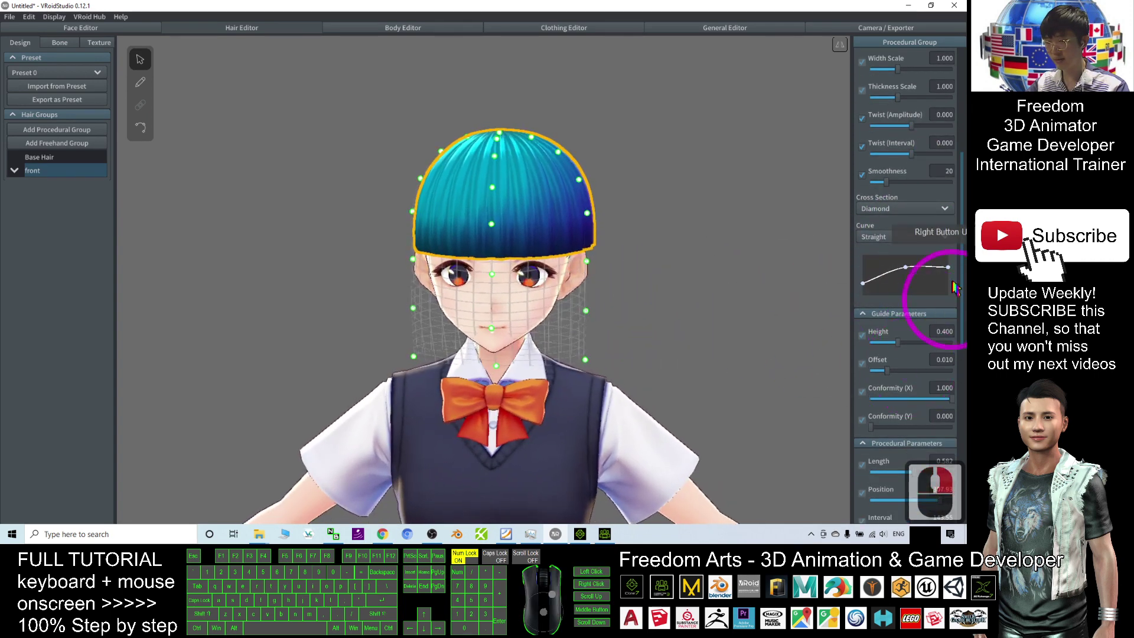
left_click_drag(960, 269, 811, 287)
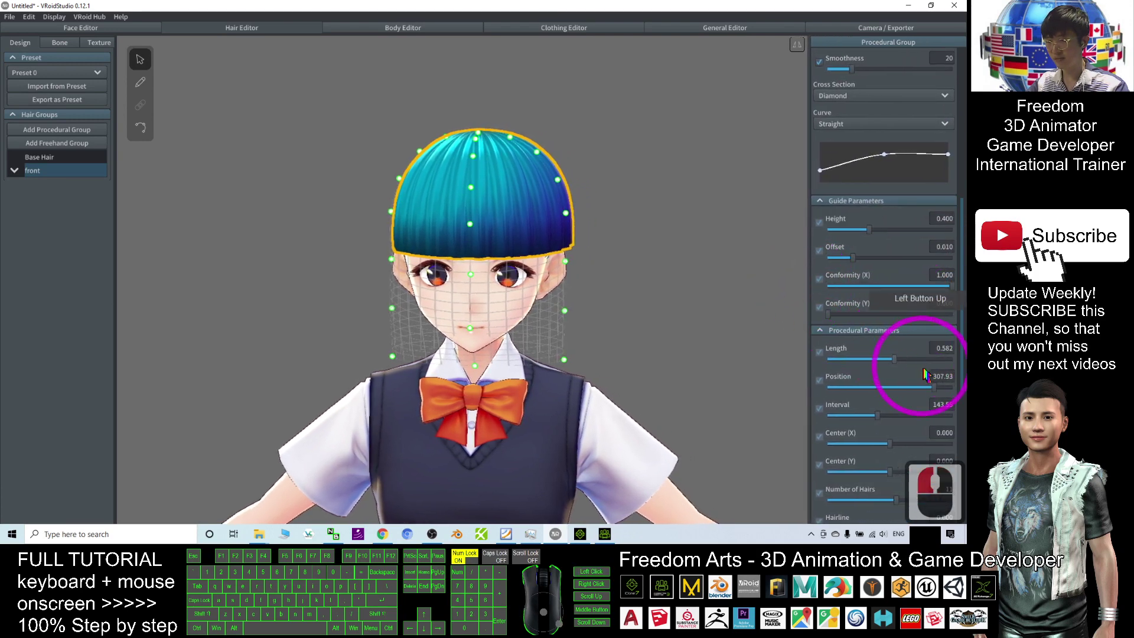
Set the front hair group's position to 288.93 and length to 0.585, and reduce its number of hairs to 8
left_click_drag(940, 391, 931, 393)
right_click_drag(499, 329, 472, 338)
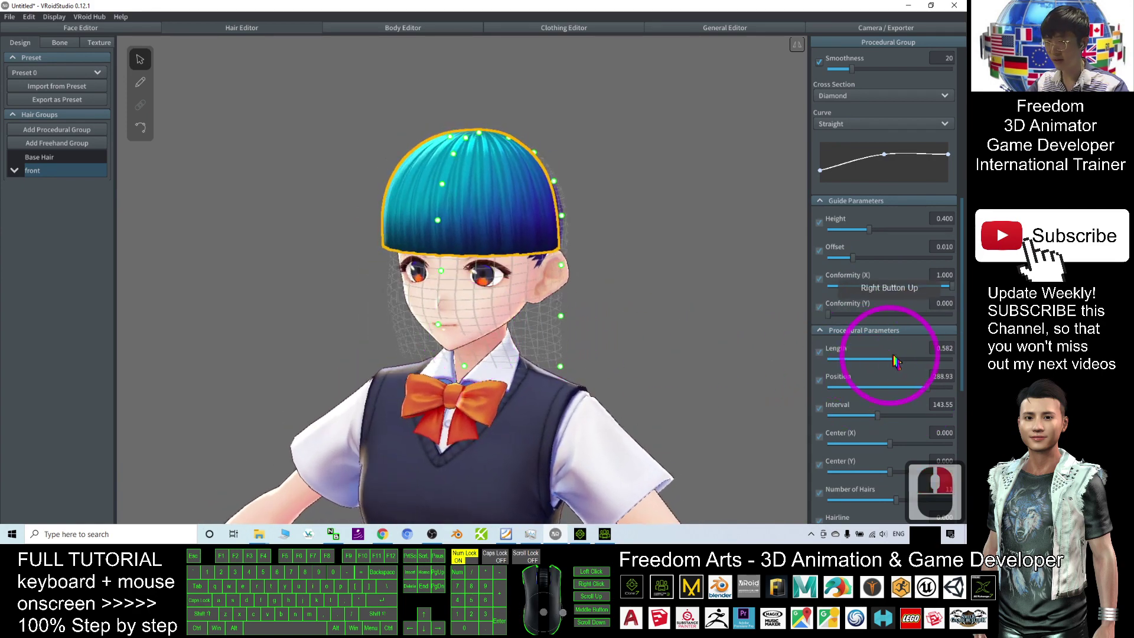
mouse_move(896, 361)
left_mouse_down()
mouse_move(869, 360)
mouse_move(898, 367)
left_mouse_up()
mouse_move(898, 503)
left_mouse_down()
mouse_move(861, 502)
mouse_move(880, 502)
left_mouse_up()
right_click_drag(679, 438, 520, 278)
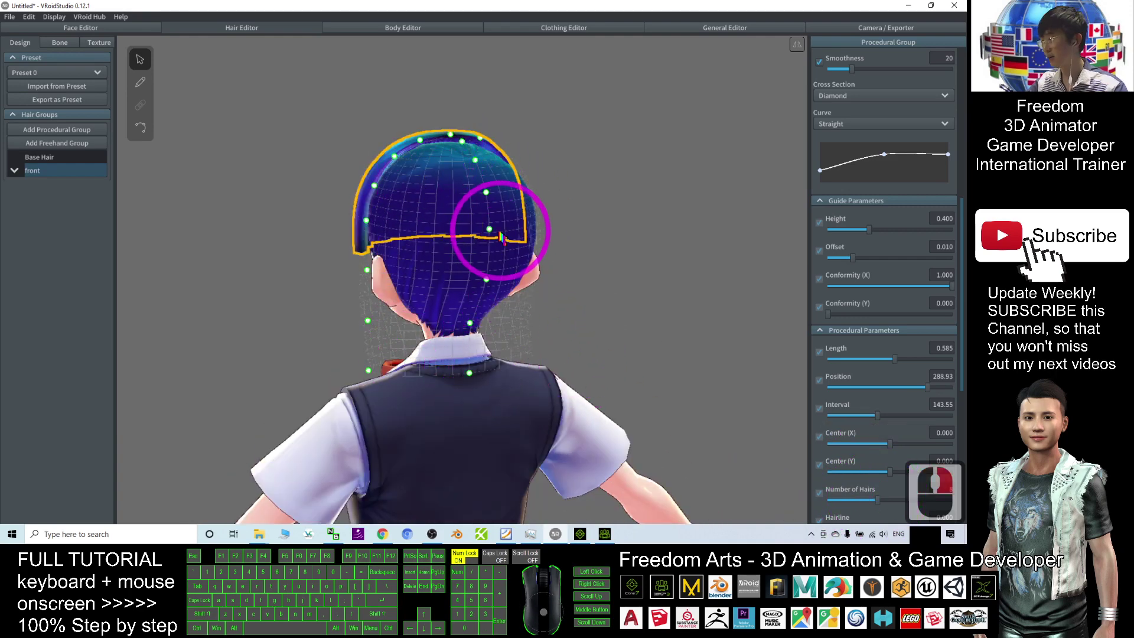
right_click_drag(366, 174, 534, 218)
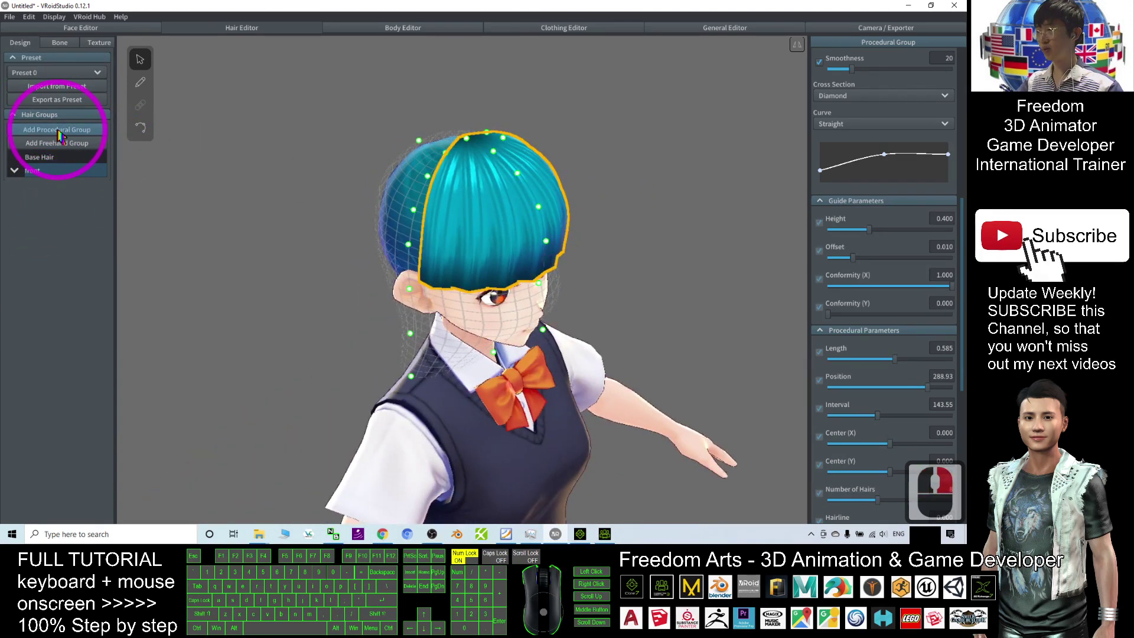
Add a second procedural hair group based on the front group and move it to the back of the head at position 109.17
left_click(33, 176)
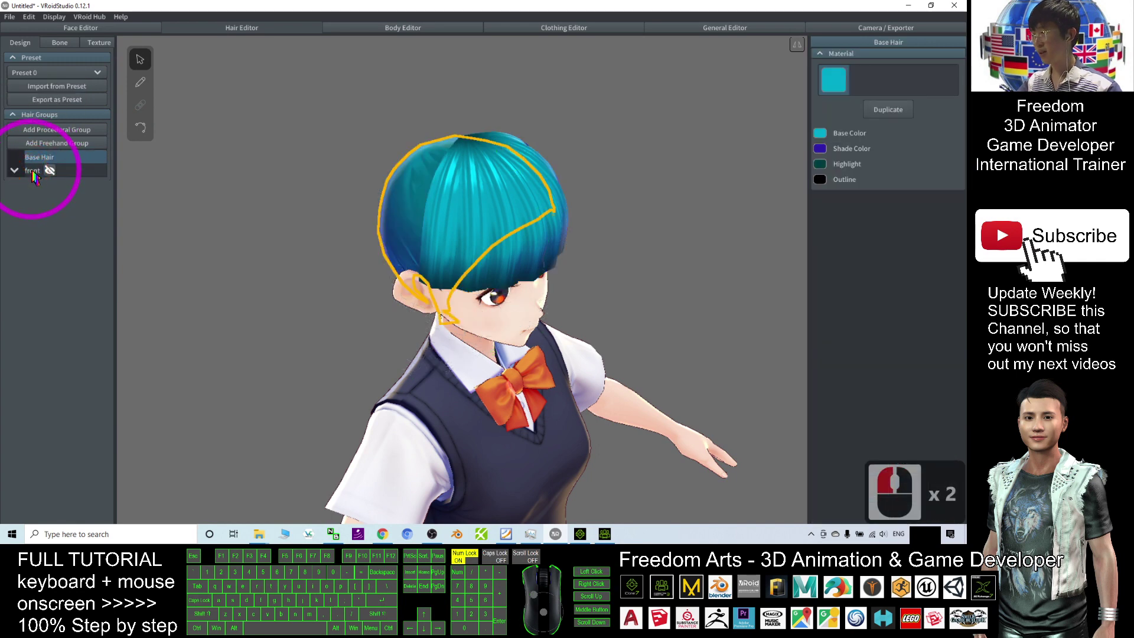
left_click(33, 177)
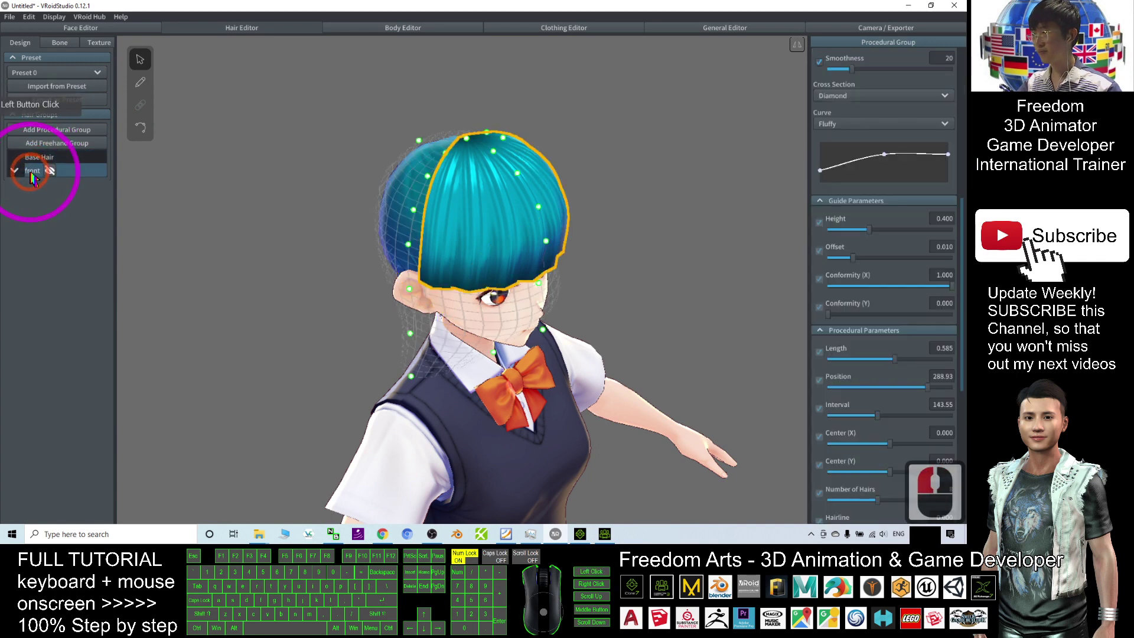
left_click(47, 131)
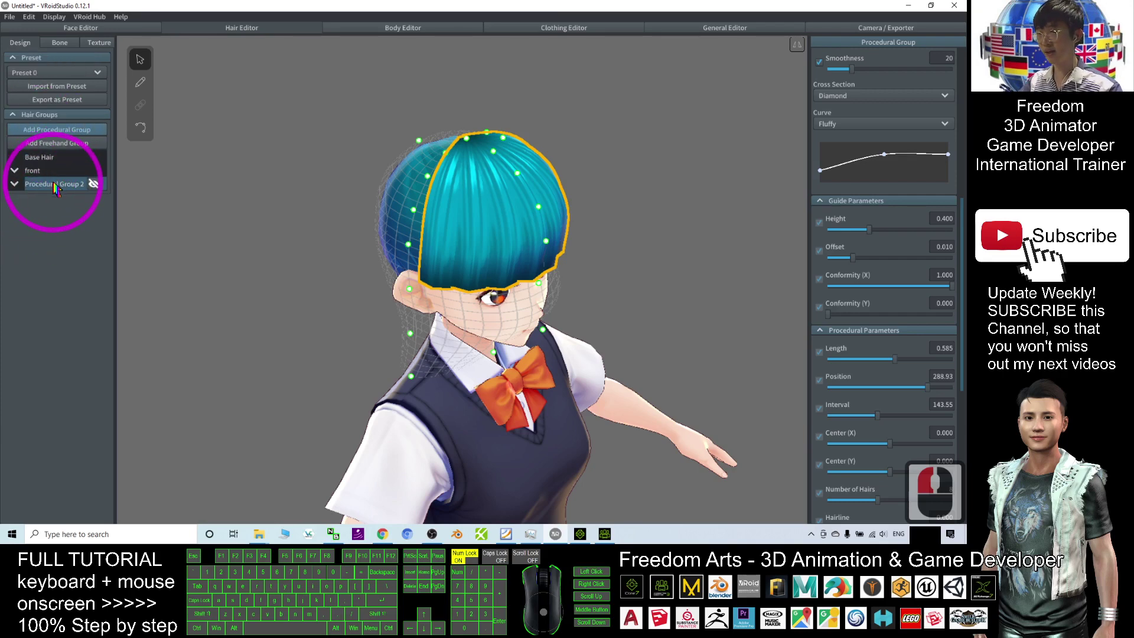
left_click_drag(929, 392, 872, 394)
right_click_drag(362, 276, 426, 303)
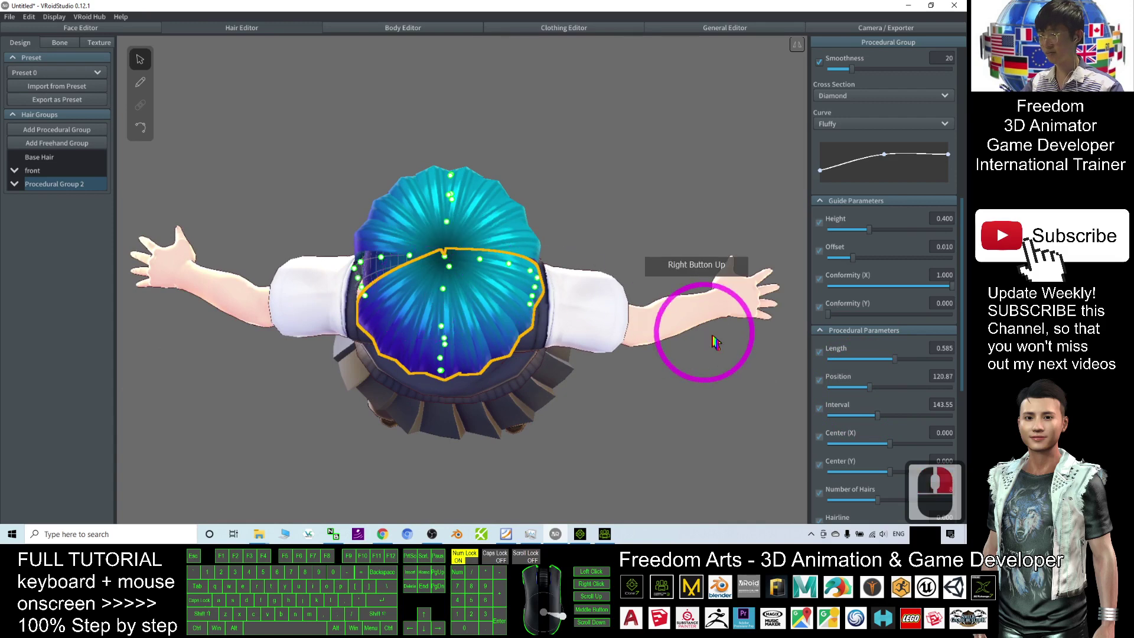
left_click_drag(875, 393, 869, 392)
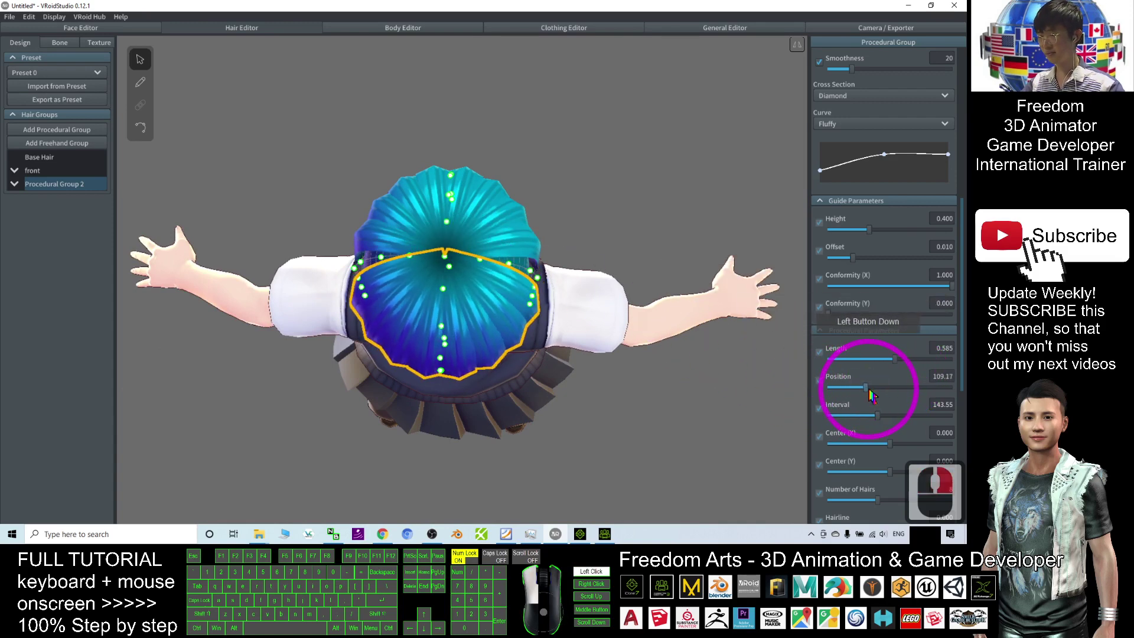
Lengthen the back hair by setting its length to 1.000 and guide height to 0.645, and check it without the selection outline
right_click_drag(583, 425, 481, 398)
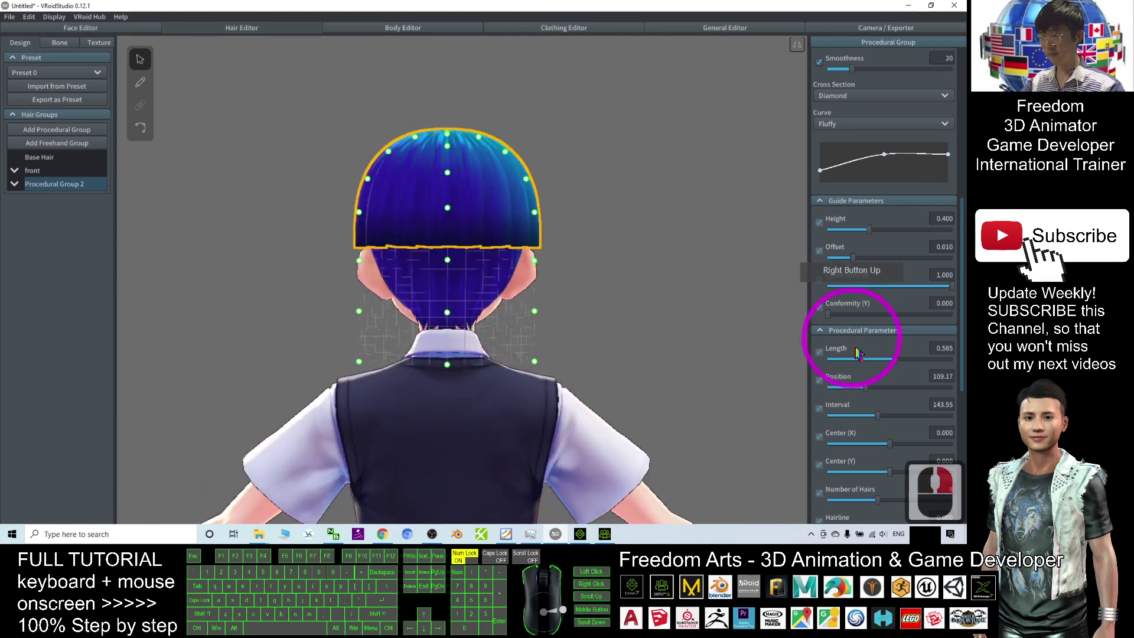
left_click_drag(933, 366, 951, 361)
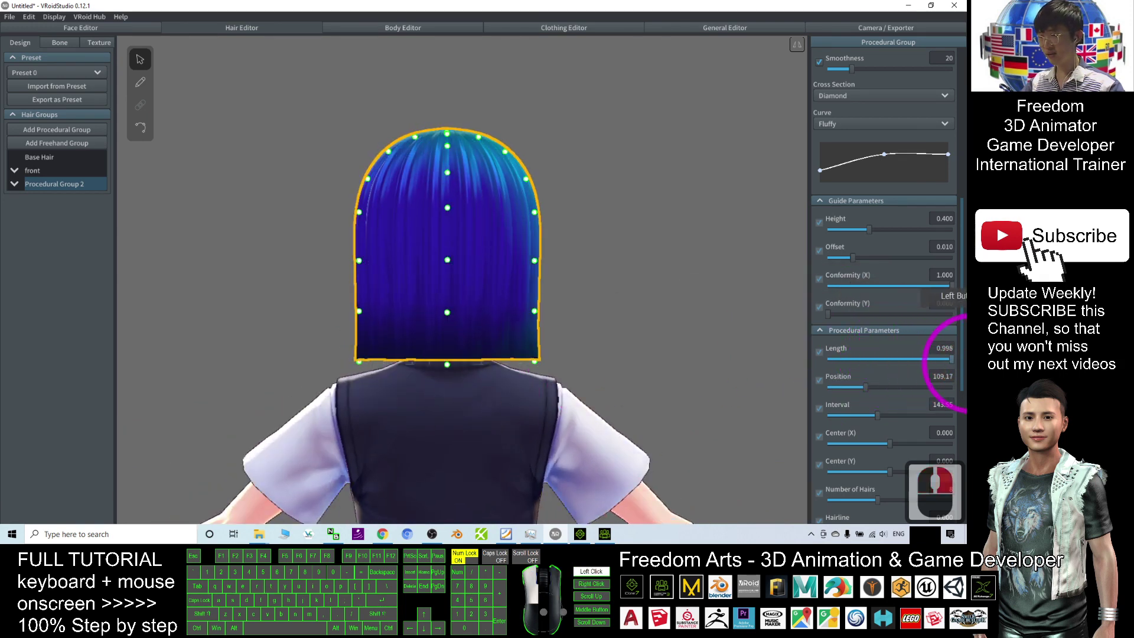
mouse_move(520, 337)
right_mouse_down()
mouse_move(477, 371)
mouse_move(461, 367)
mouse_move(452, 323)
mouse_move(519, 329)
mouse_move(499, 342)
right_mouse_up()
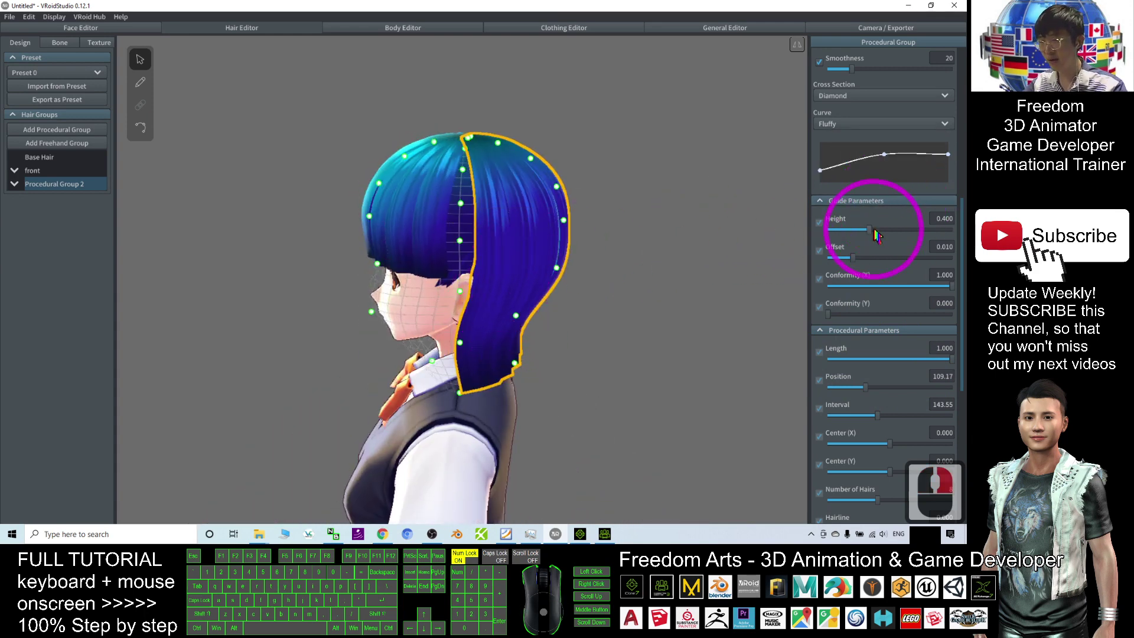
mouse_move(888, 235)
left_mouse_down()
mouse_move(917, 230)
mouse_move(903, 237)
left_mouse_up()
right_click_drag(667, 348, 422, 363)
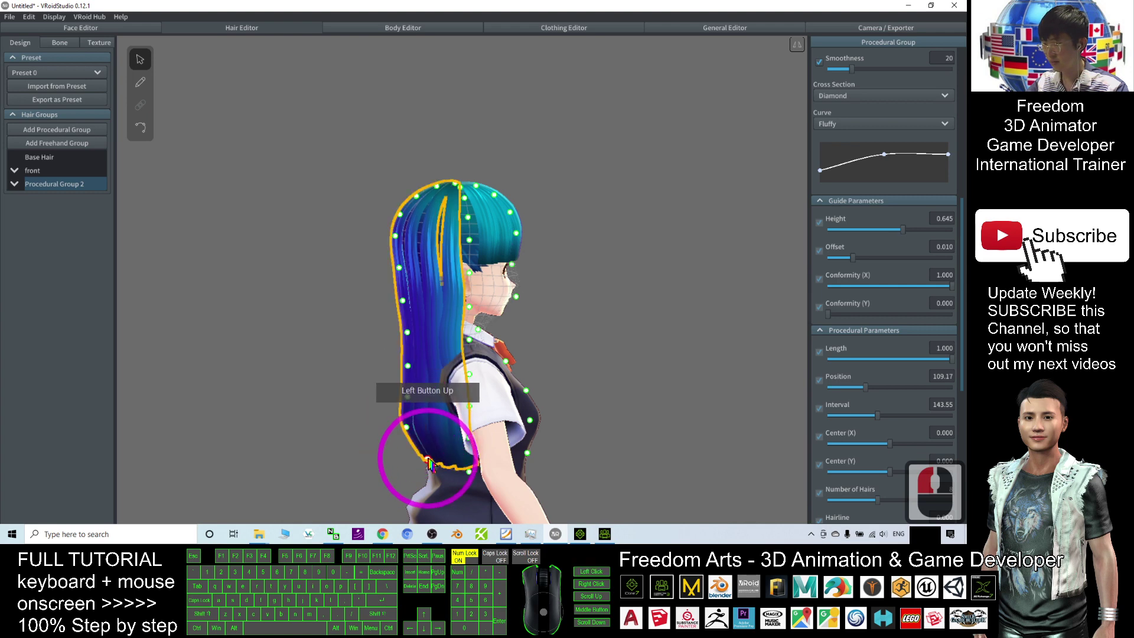
right_click_drag(407, 460, 360, 393)
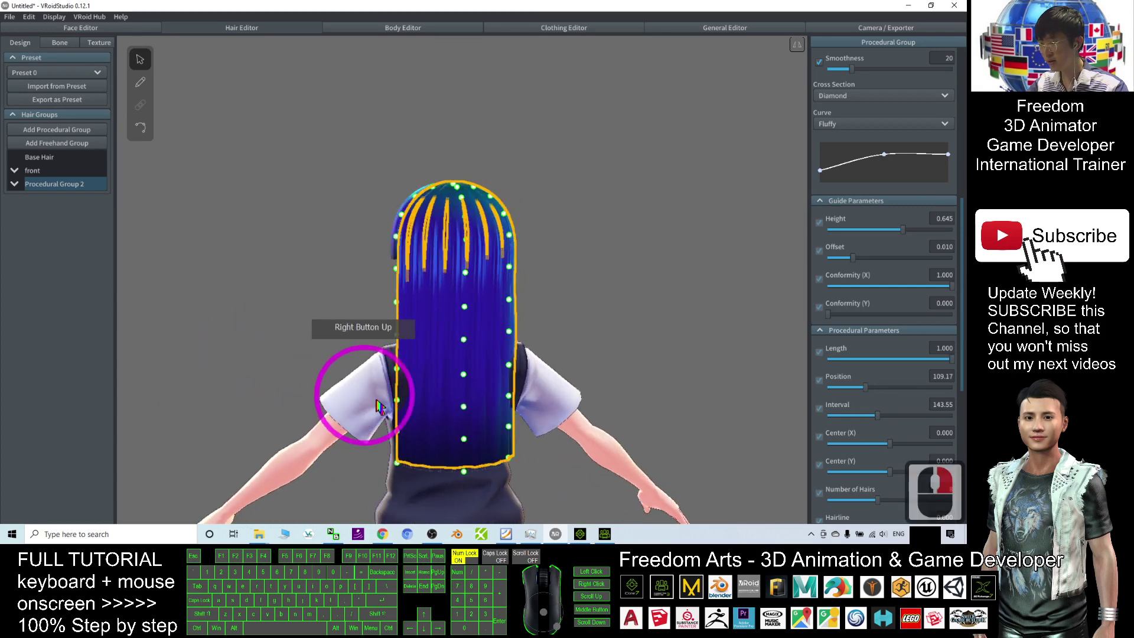
scroll(420, 380, "up", 4)
left_click(641, 371)
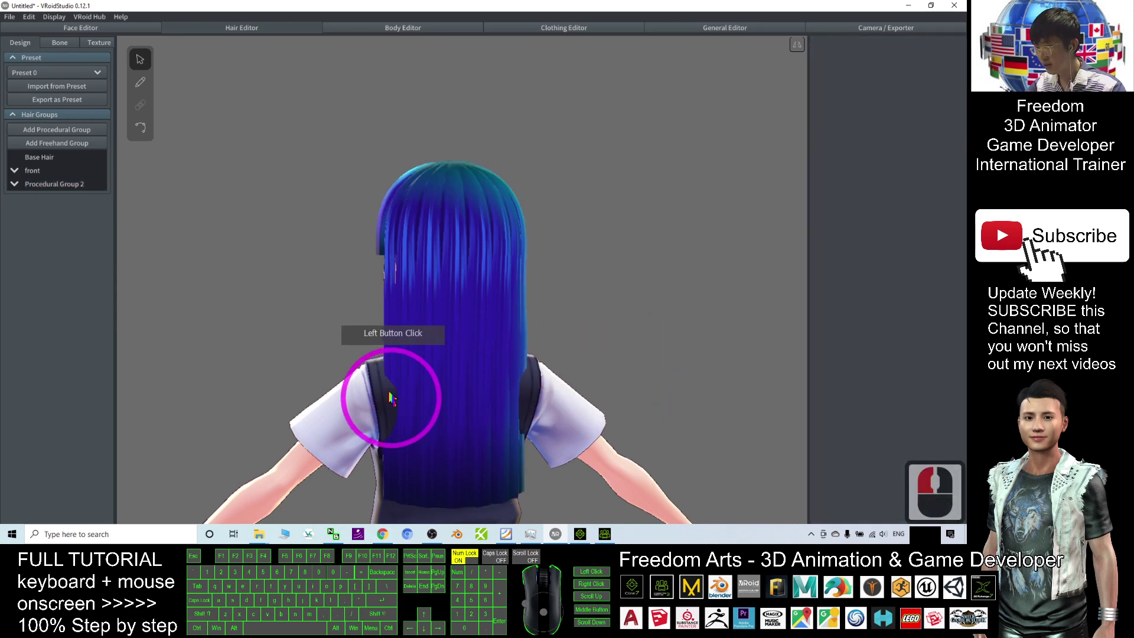
right_click_drag(526, 400, 436, 324)
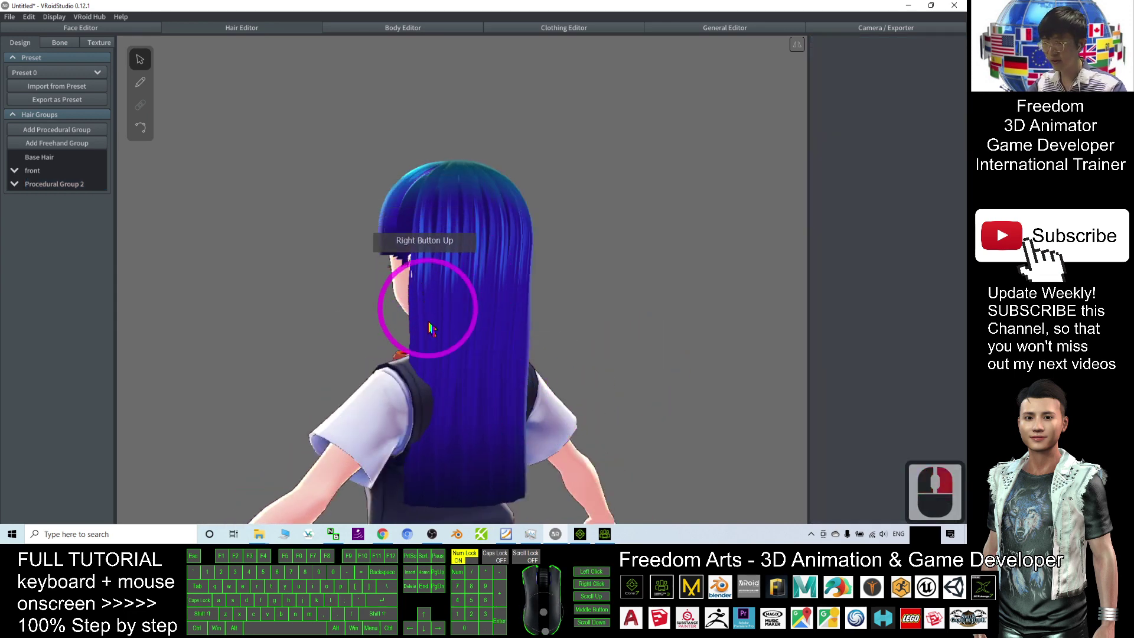
Rename the second procedural hair group to "back"
left_click(39, 185)
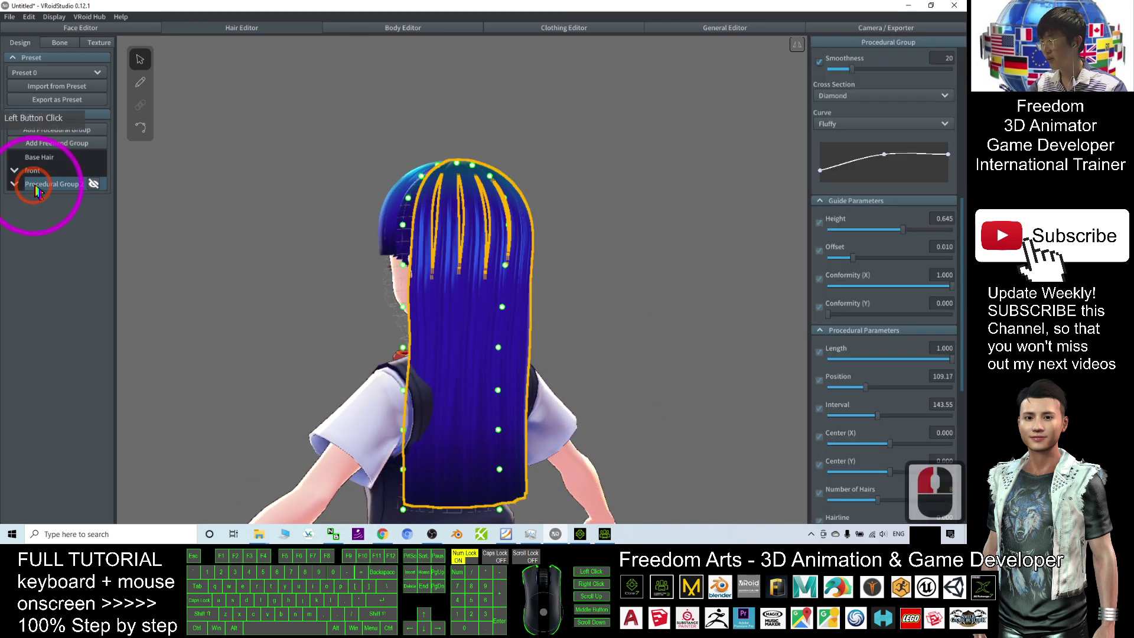
right_click(38, 186)
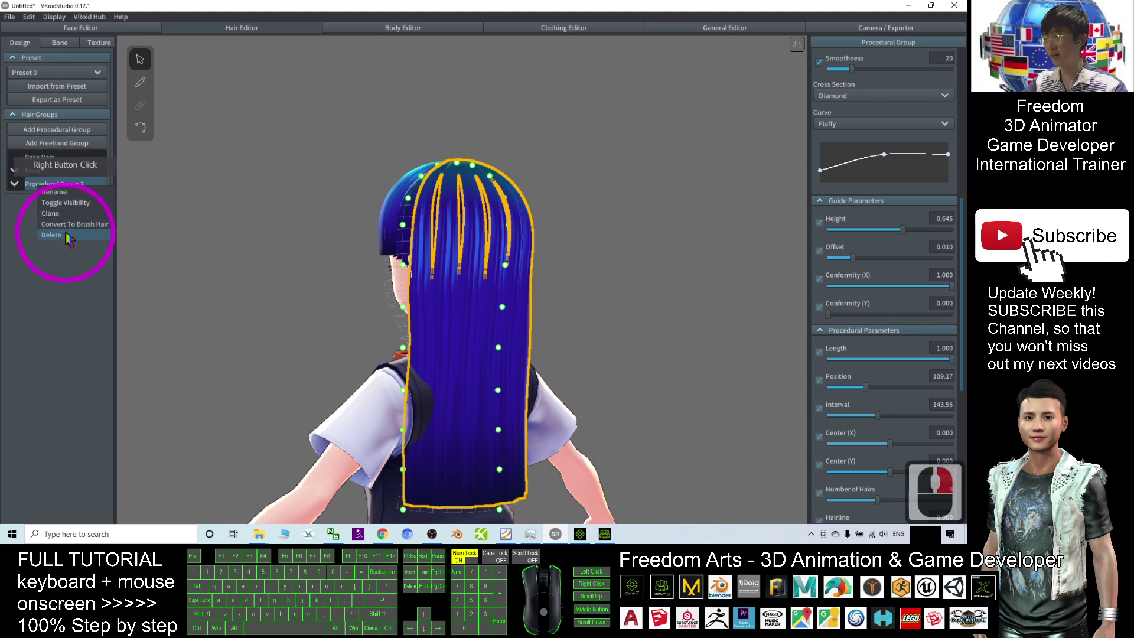
left_click(54, 192)
double_click(482, 271)
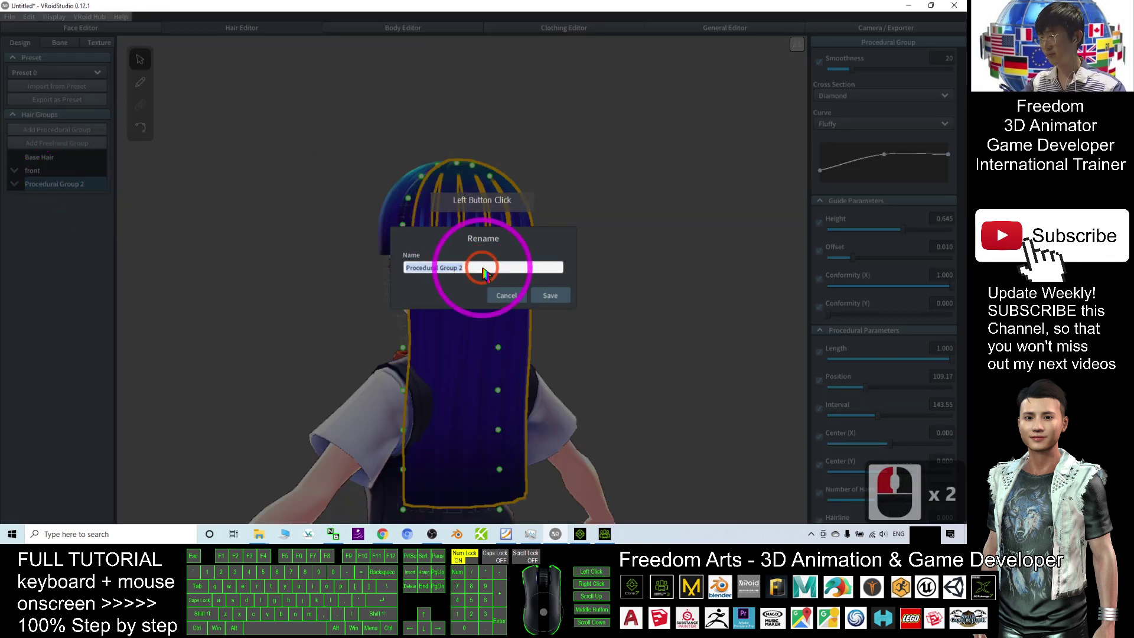
type("back")
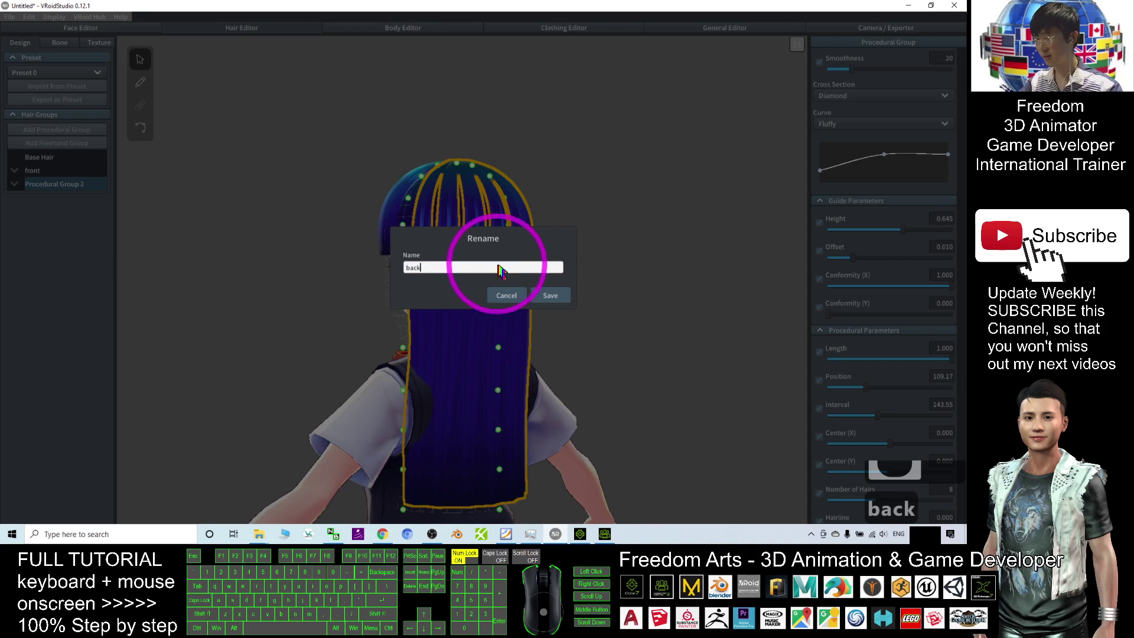
left_click(549, 296)
right_click(607, 337)
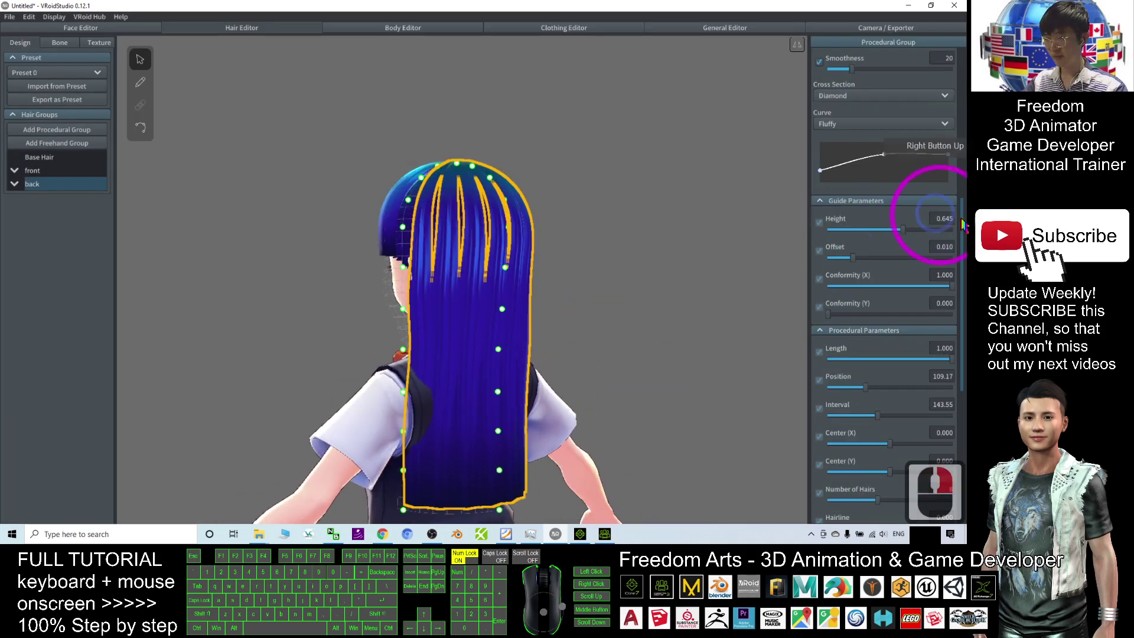
Set the back hair group's Flow (Convergence) to 0.455 and check the hair from several angles
left_click_drag(960, 236, 962, 396)
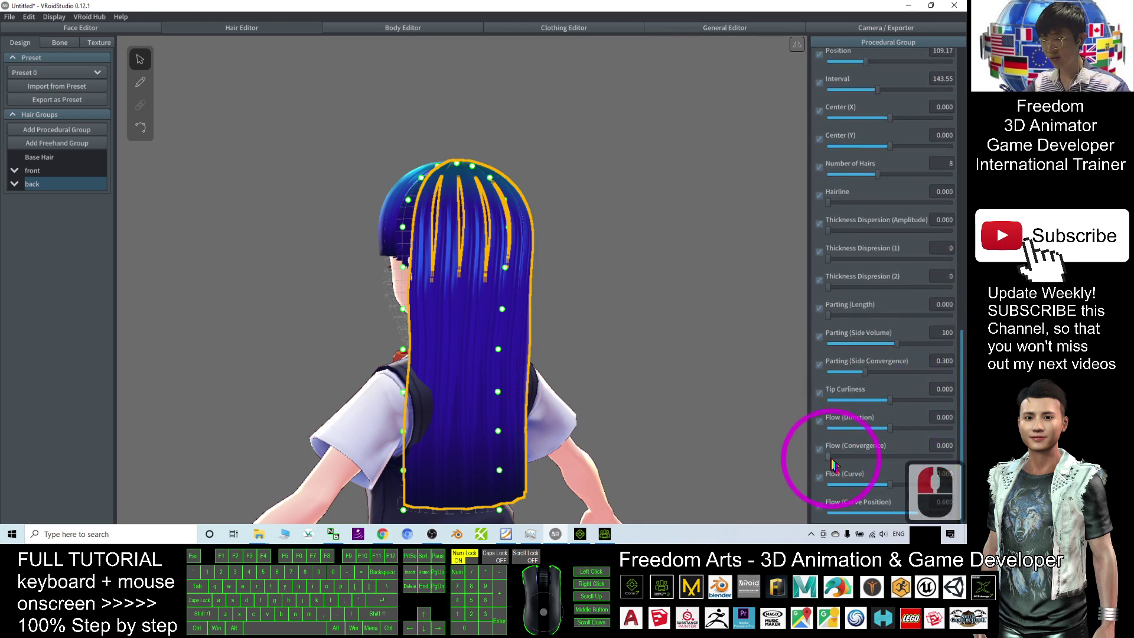
left_click_drag(830, 461, 888, 457)
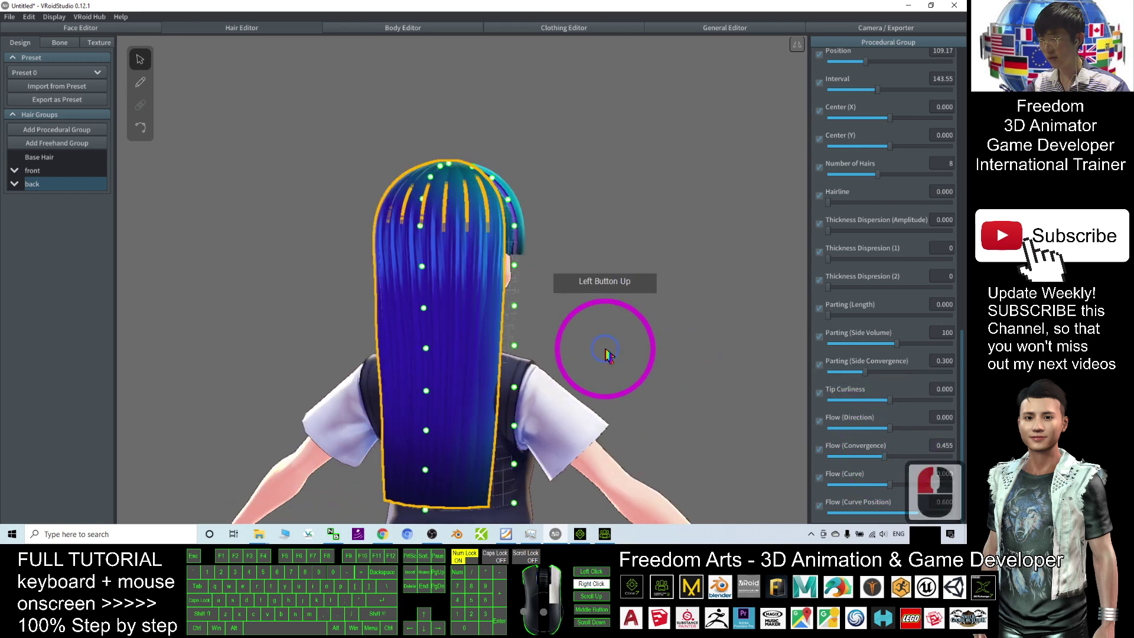
right_click_drag(607, 355, 455, 346)
right_click_drag(521, 393, 367, 356)
right_click_drag(412, 395, 482, 319)
scroll(502, 384, "up", 4)
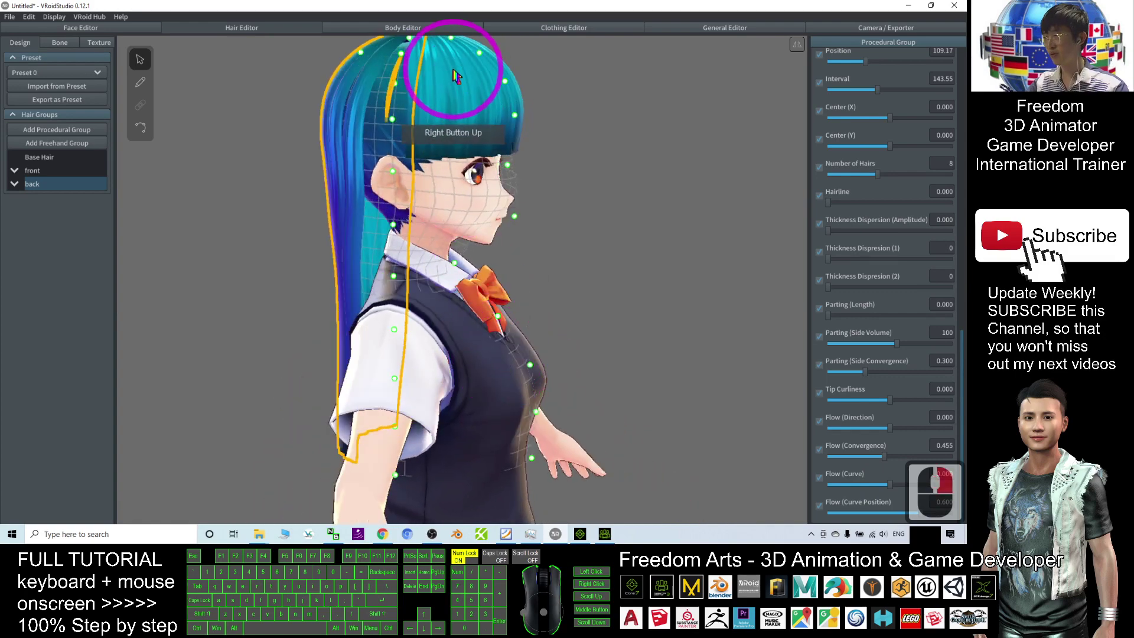
right_click_drag(505, 227, 527, 293)
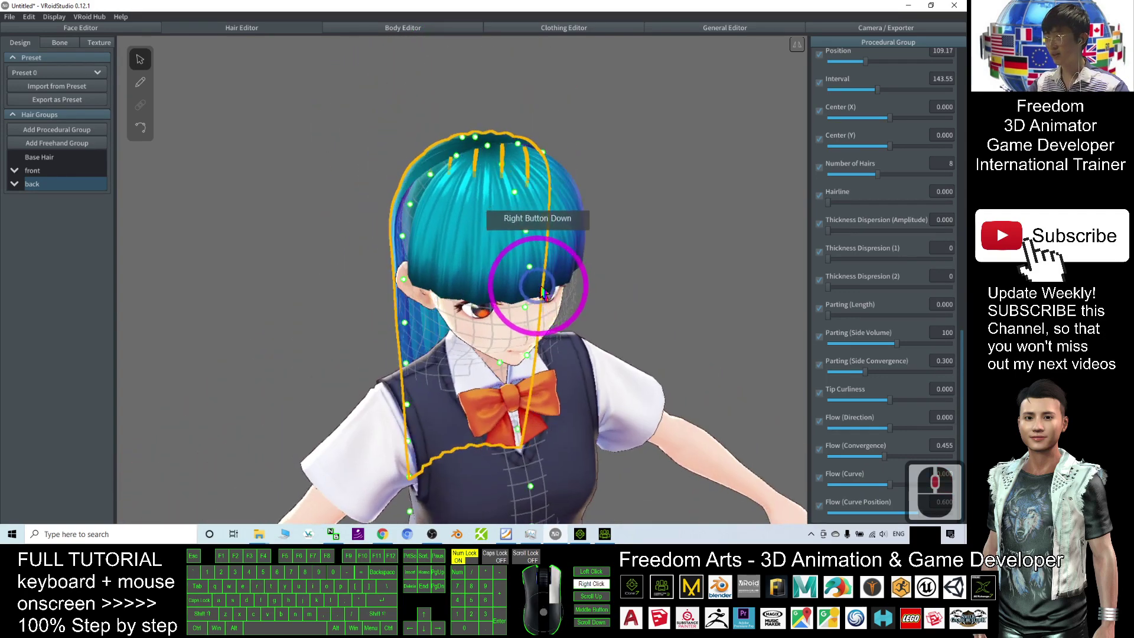
Add a third procedural hair group based on the front group, with position 202.71 and interval 61.713, for the side hair
right_click(70, 176)
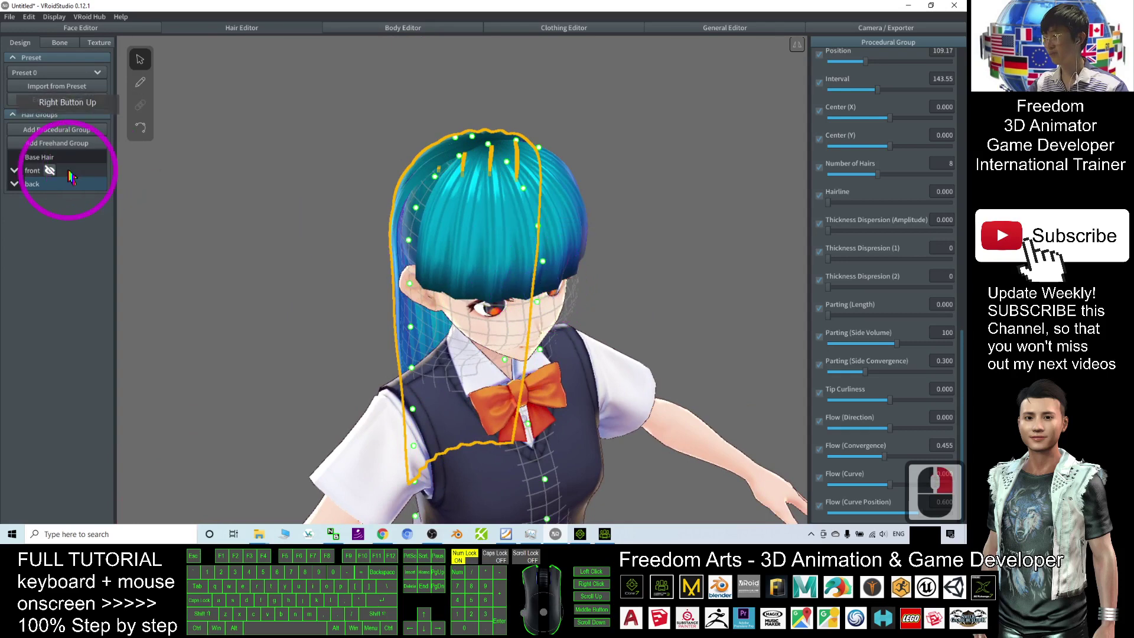
left_click(35, 173)
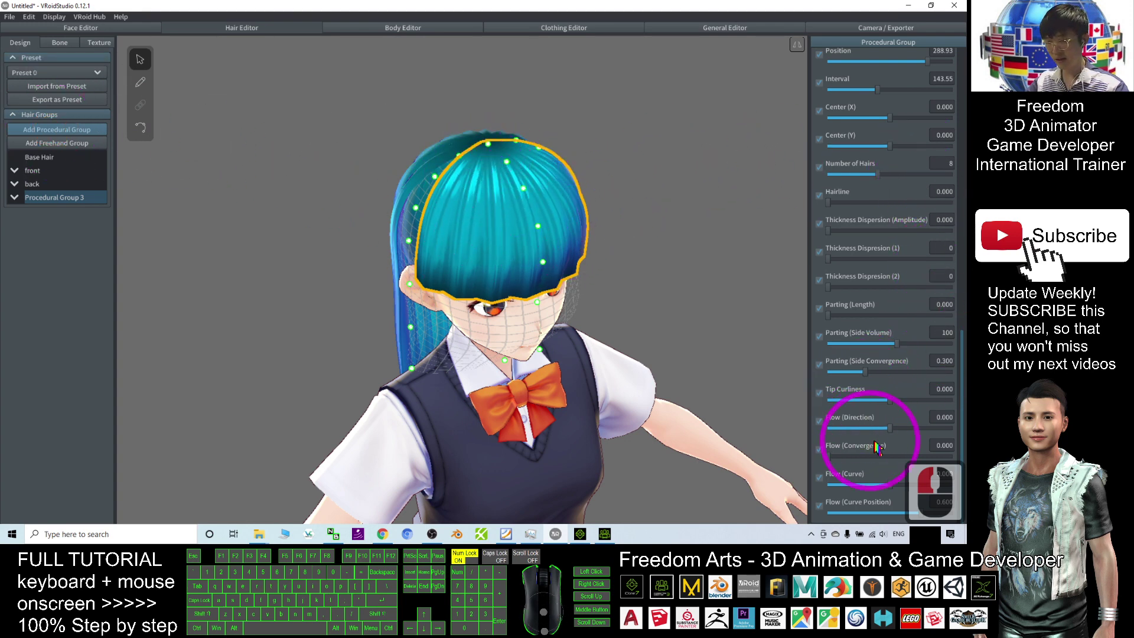
left_click_drag(961, 402, 849, 381)
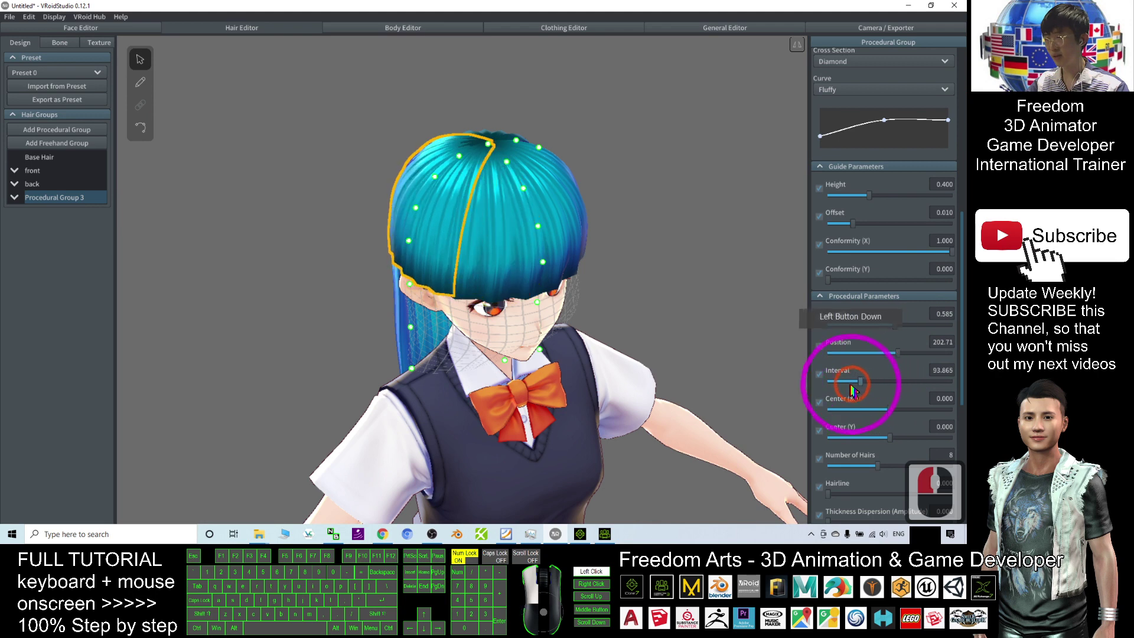
right_click_drag(455, 316, 834, 293)
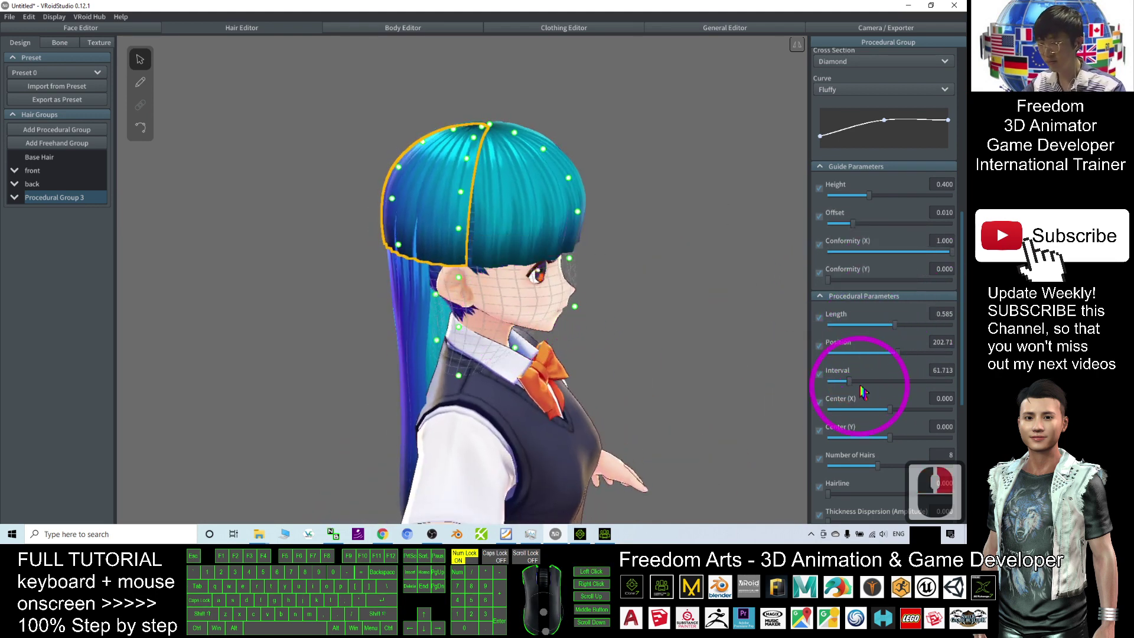
Shape the side hair strip with position 249.47, interval 33.946, length 0.899 and 3 hairs
left_click_drag(899, 360, 912, 356)
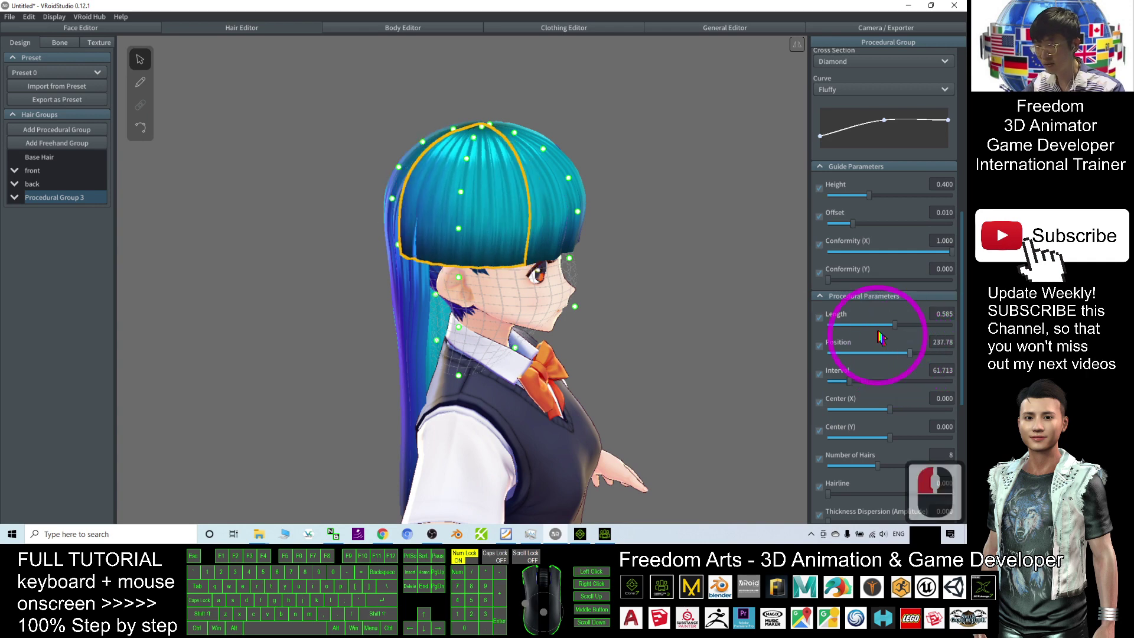
left_click_drag(850, 386, 844, 386)
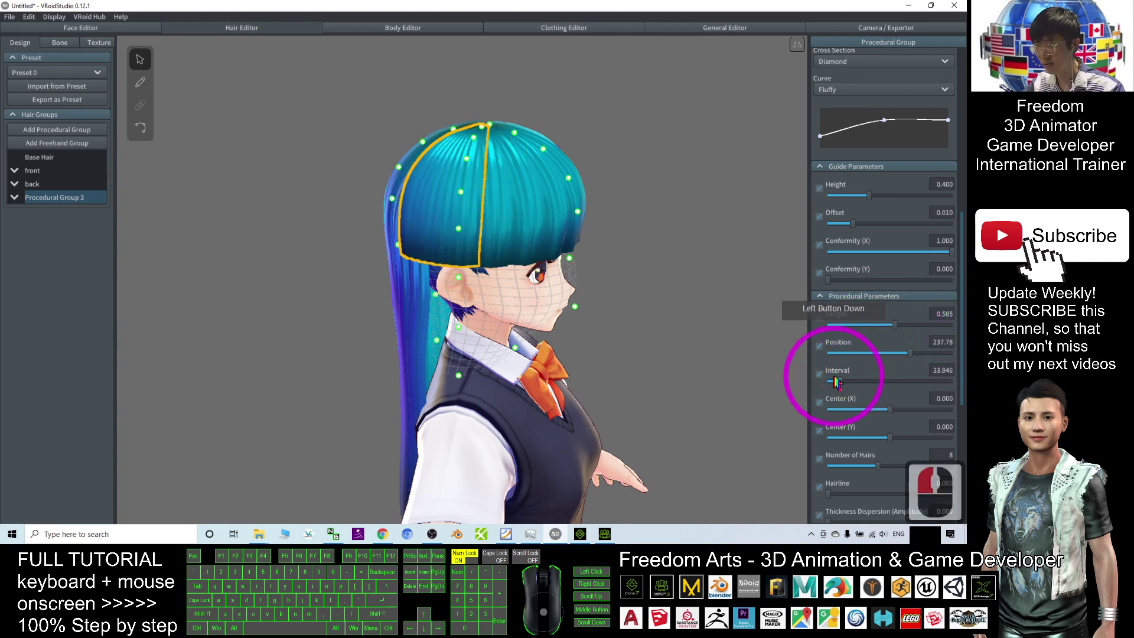
left_click_drag(910, 355, 942, 326)
right_click_drag(612, 286, 878, 257)
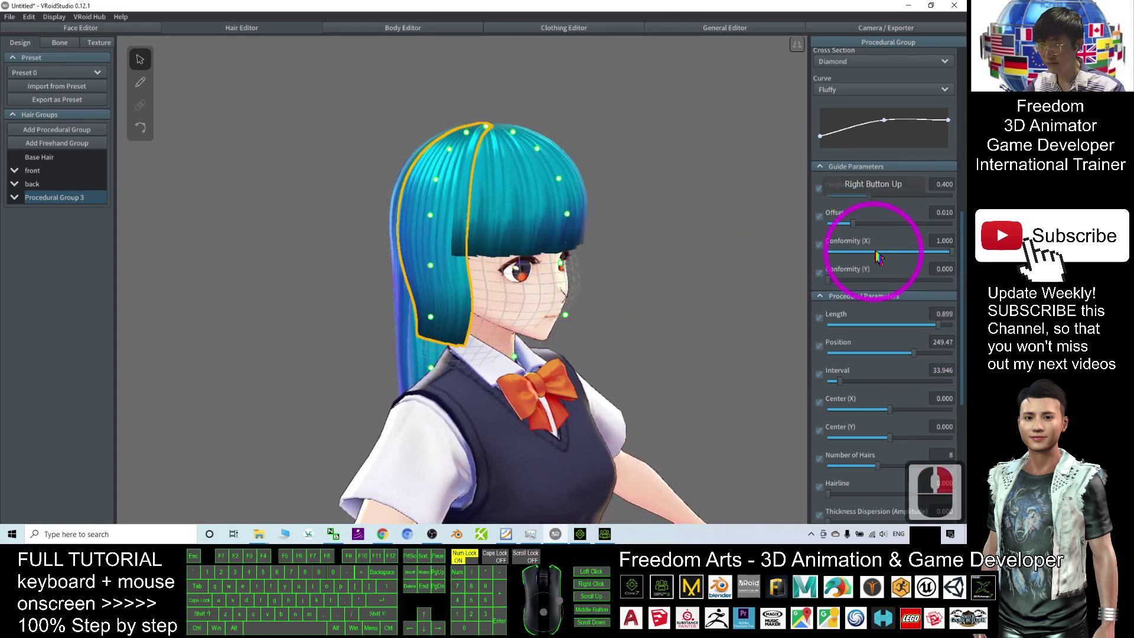
left_click_drag(877, 470, 845, 470)
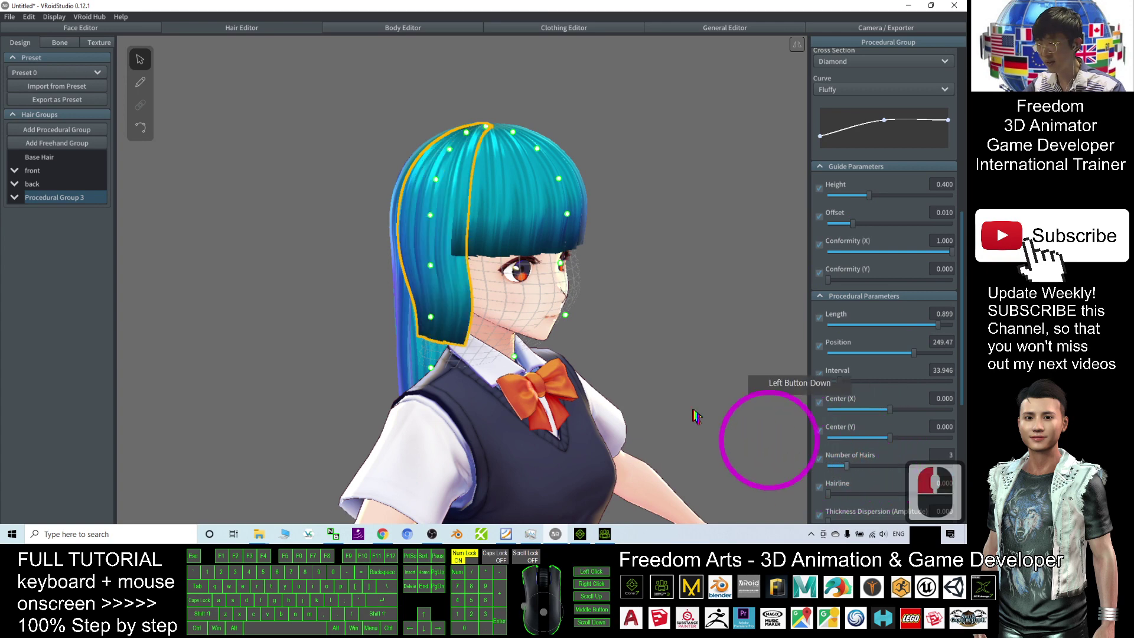
right_click_drag(696, 413, 617, 355)
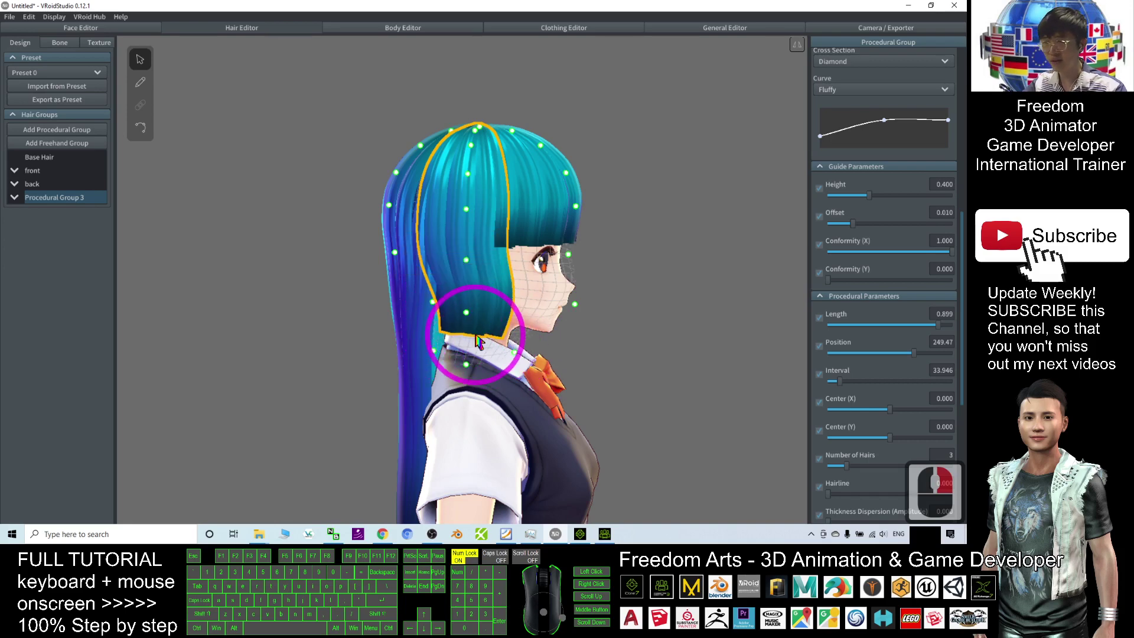
Try the Ika-chan curve preset on the side hair group, then apply the Squid preset and view the result
left_click_drag(959, 318, 849, 192)
left_click(837, 193)
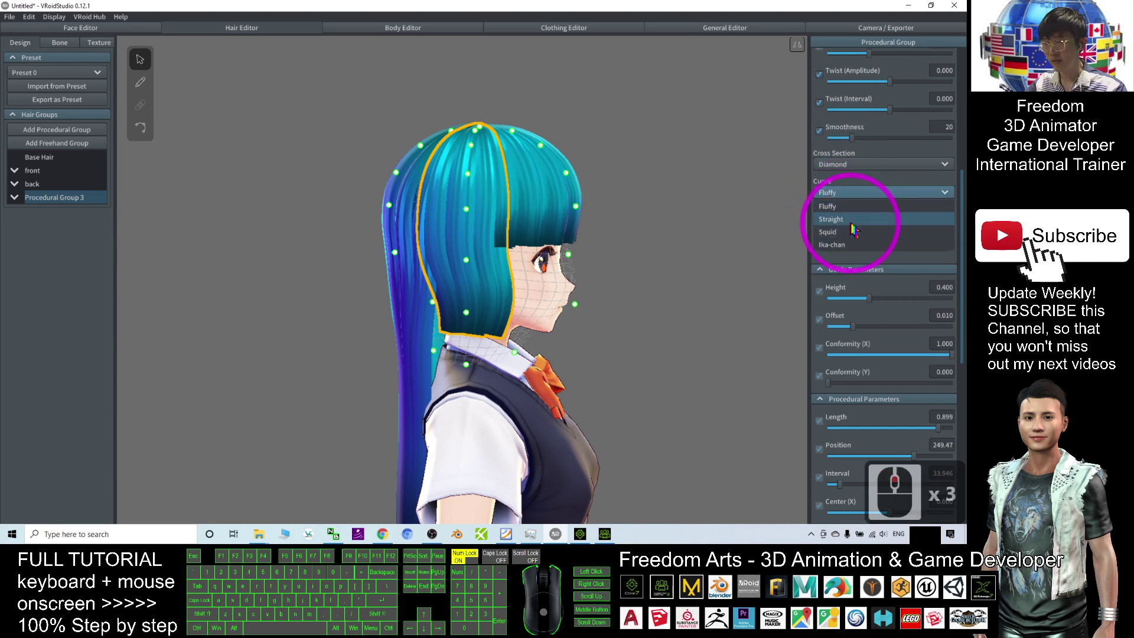
left_click(838, 201)
left_click(837, 201)
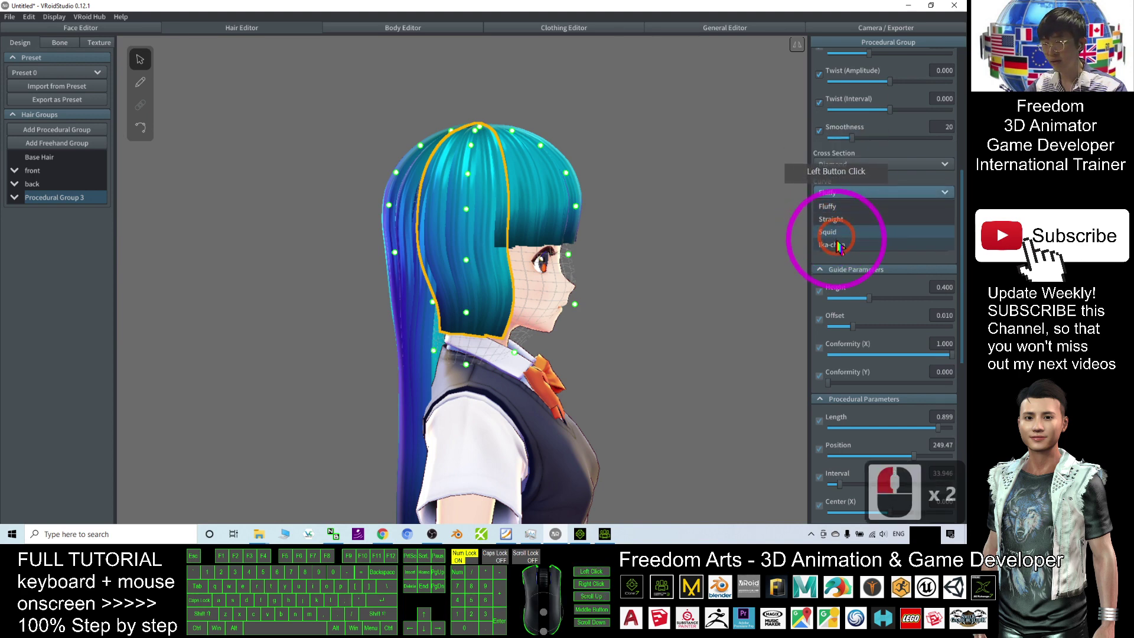
left_click(839, 241)
left_click(848, 200)
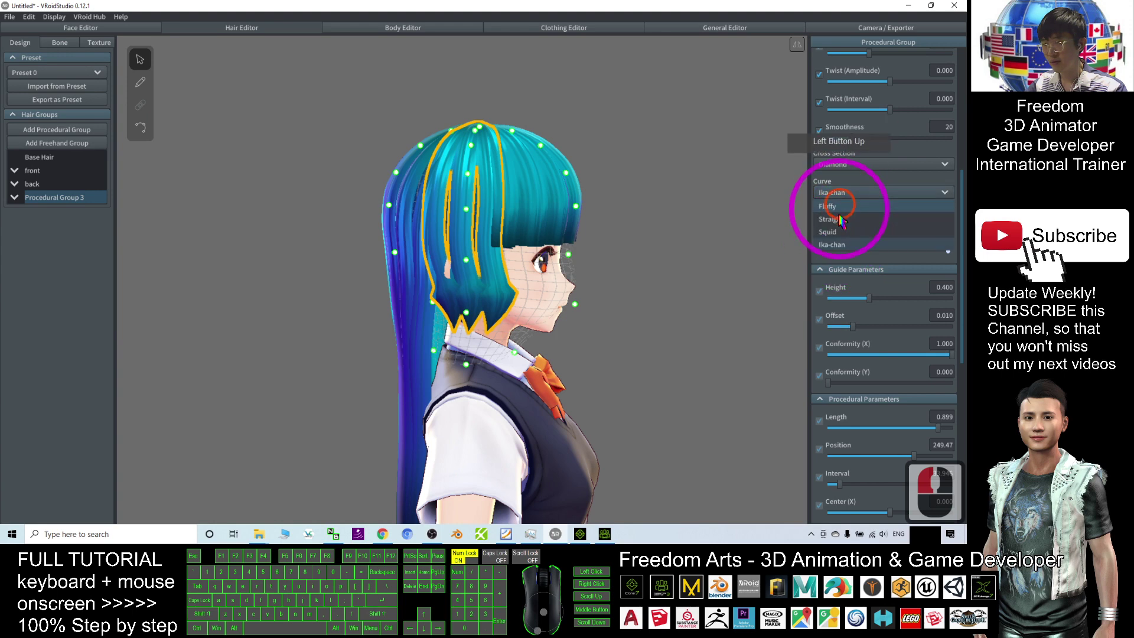
left_click(832, 229)
left_click(658, 213)
right_click_drag(659, 212, 50, 148)
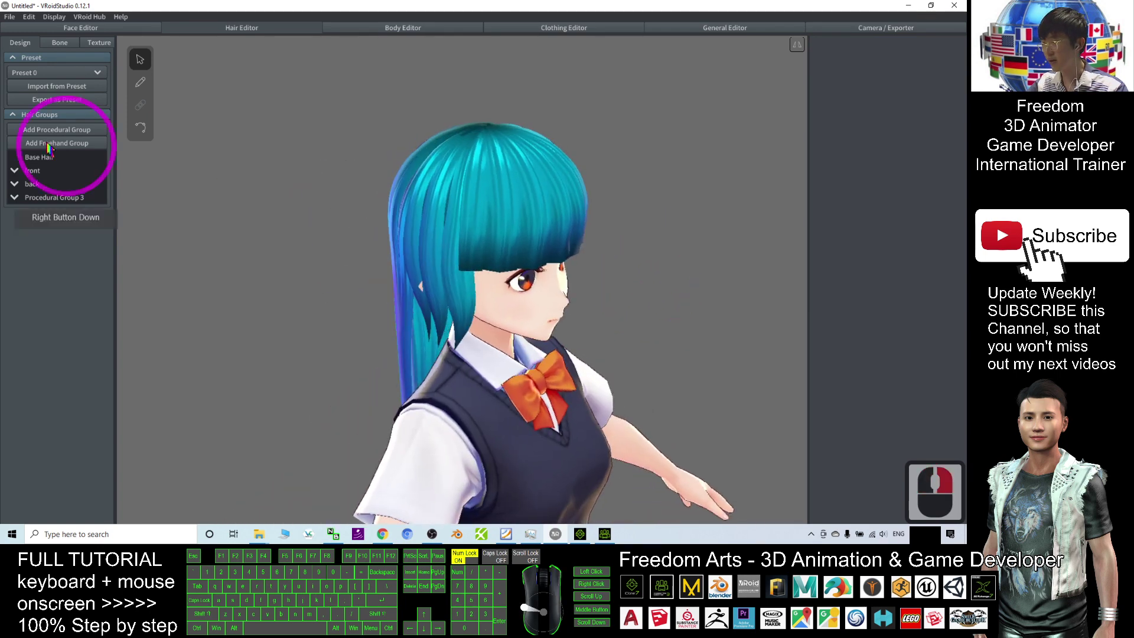
Rename the third procedural hair group to "right"
left_click(40, 201)
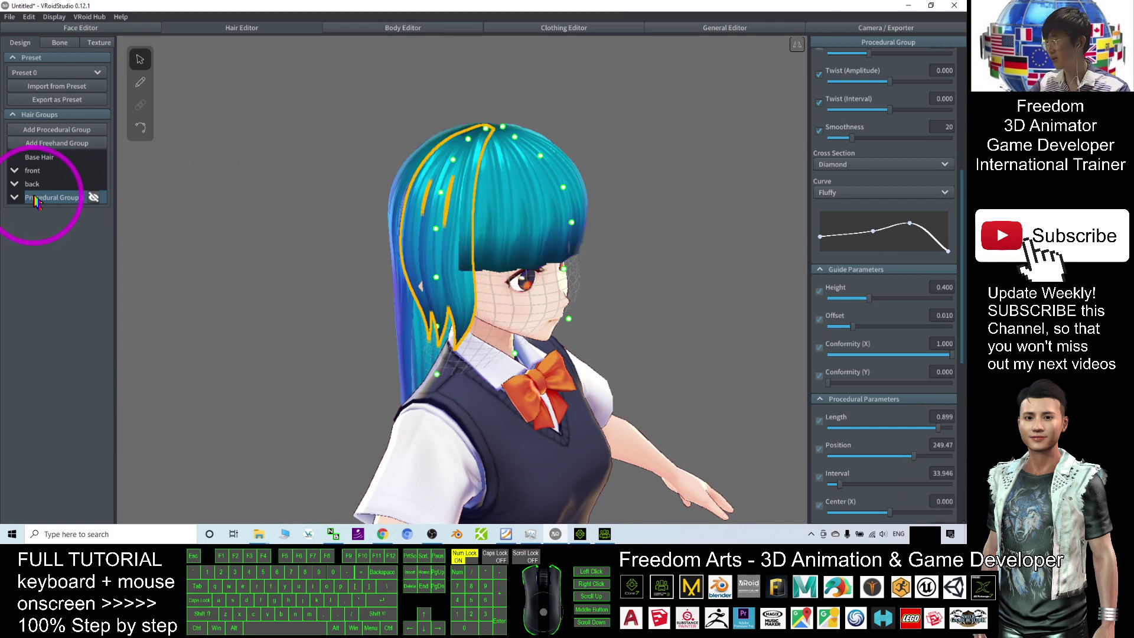
right_click(36, 203)
left_click(54, 203)
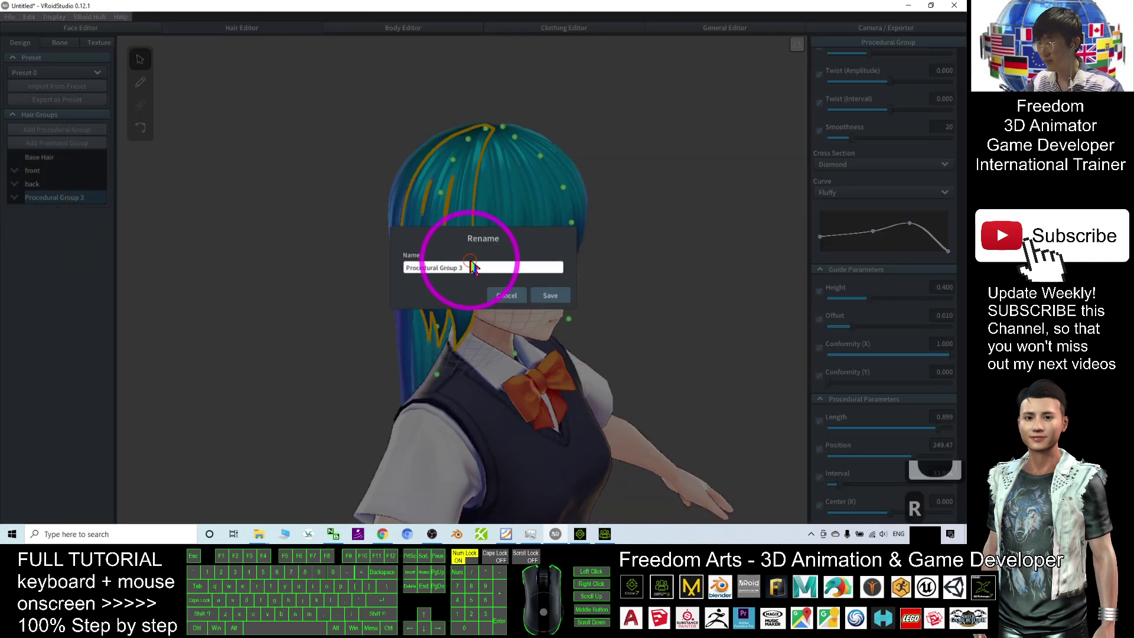
type("rigi")
key("BackSpace")
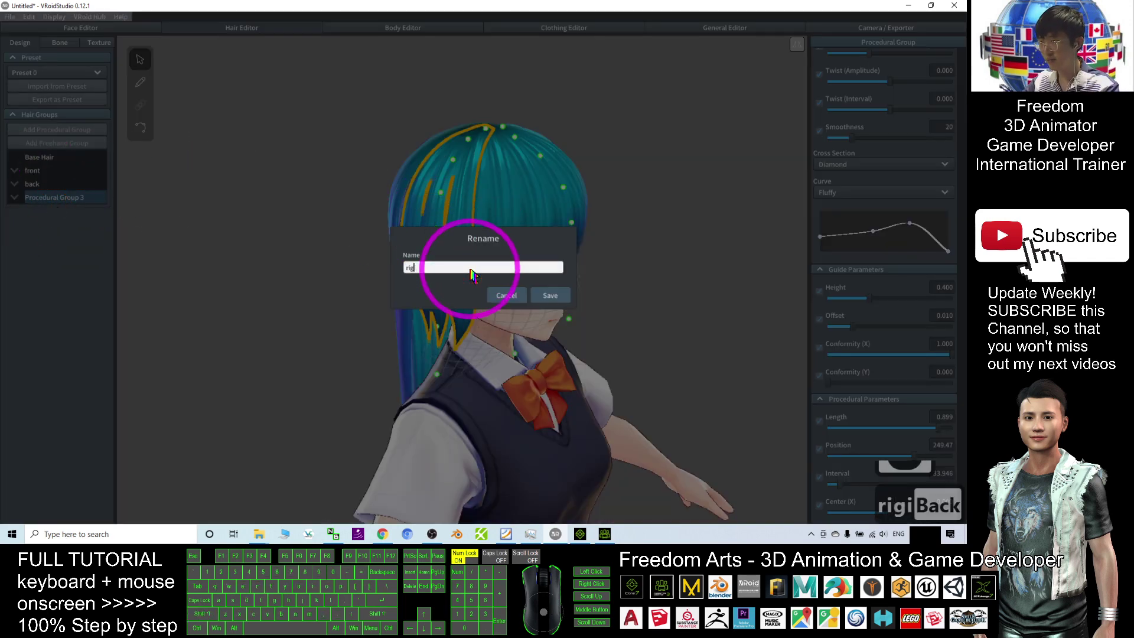
type("ht")
left_click(555, 294)
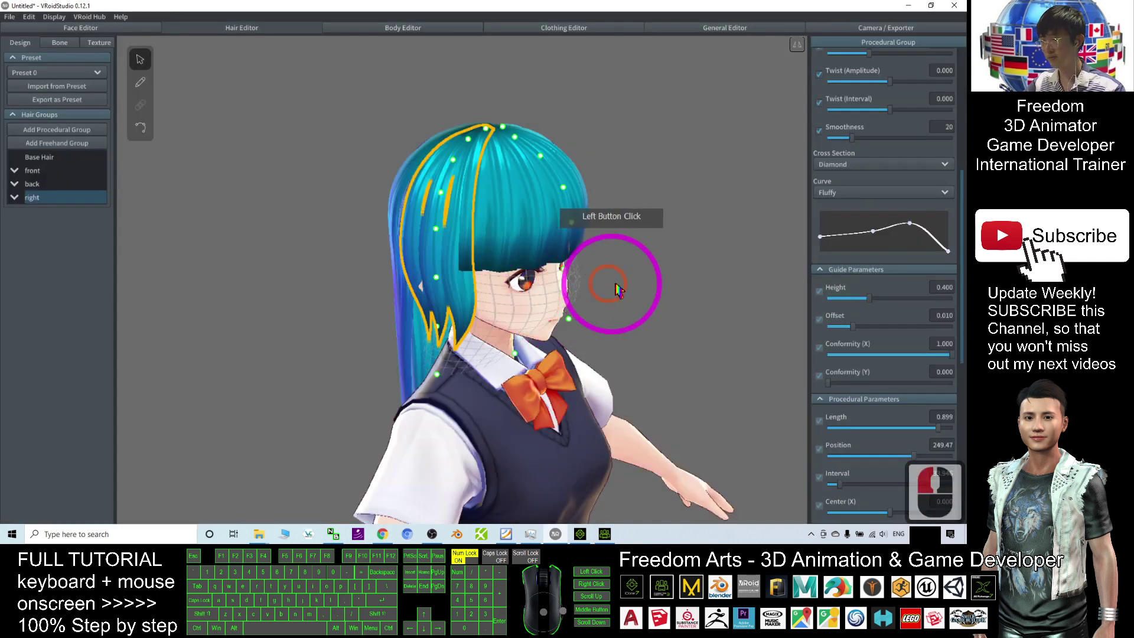
Pull the right hair group's guide point at eye level inward toward the face and check the strip from the side
right_click_drag(607, 284, 631, 279)
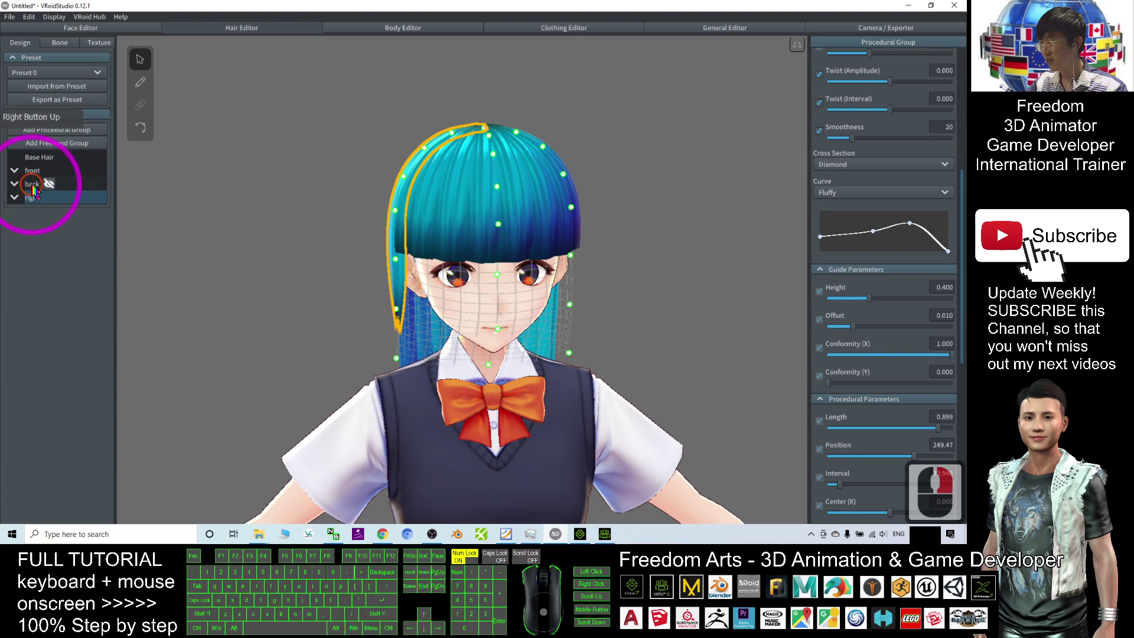
left_click(32, 198)
left_click(32, 197)
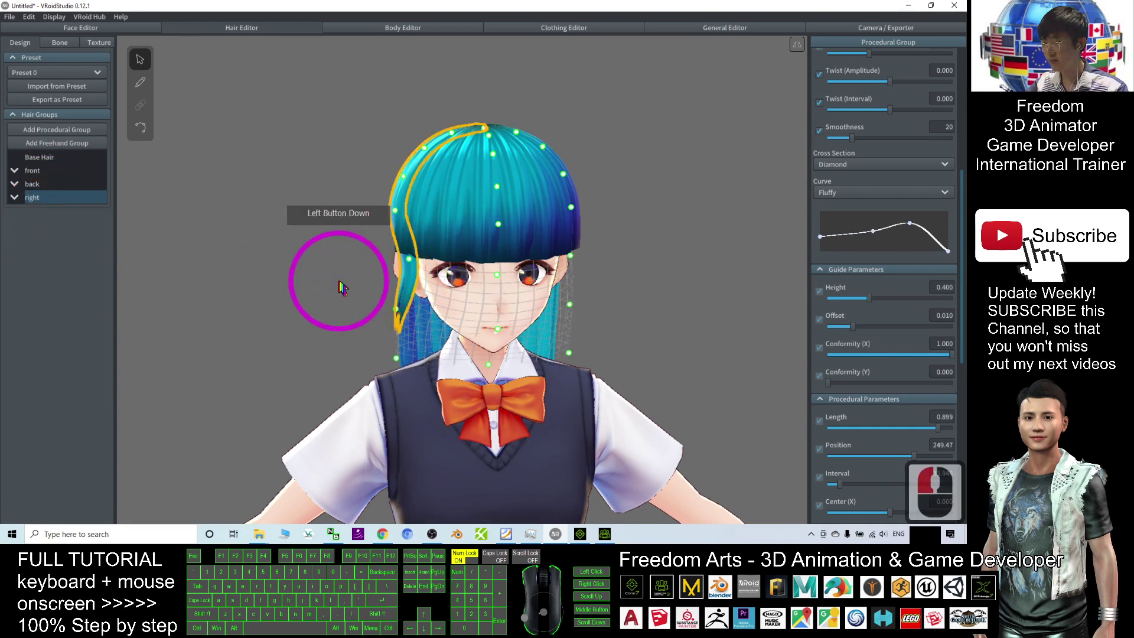
right_click_drag(337, 281, 497, 283)
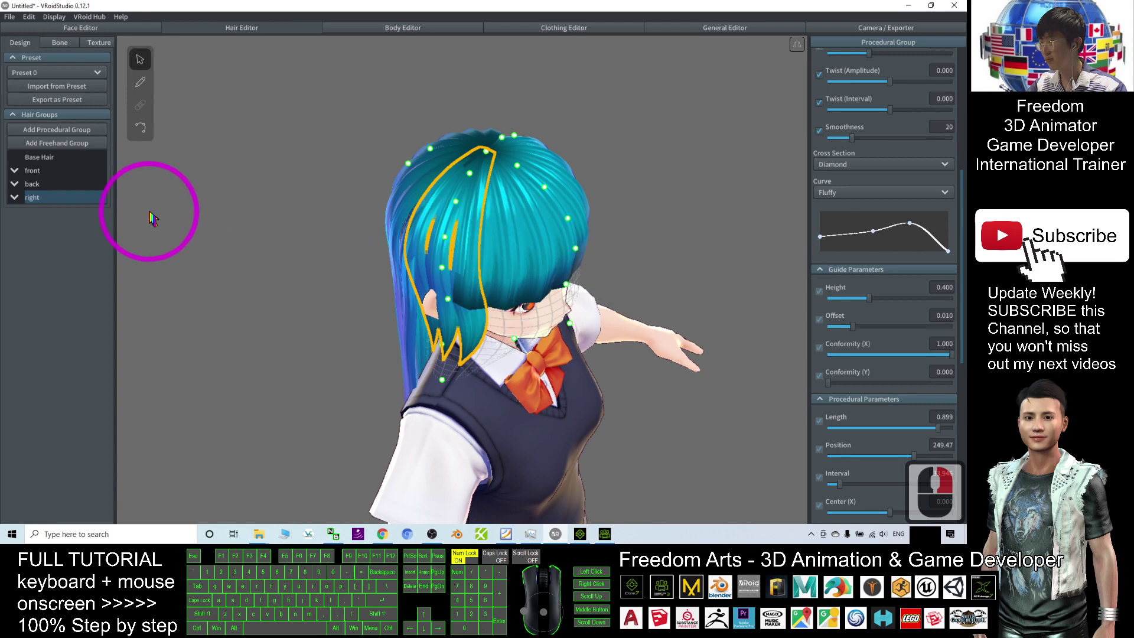
Reduce the front hair group's interval and set its position to 306.47
left_click(47, 173)
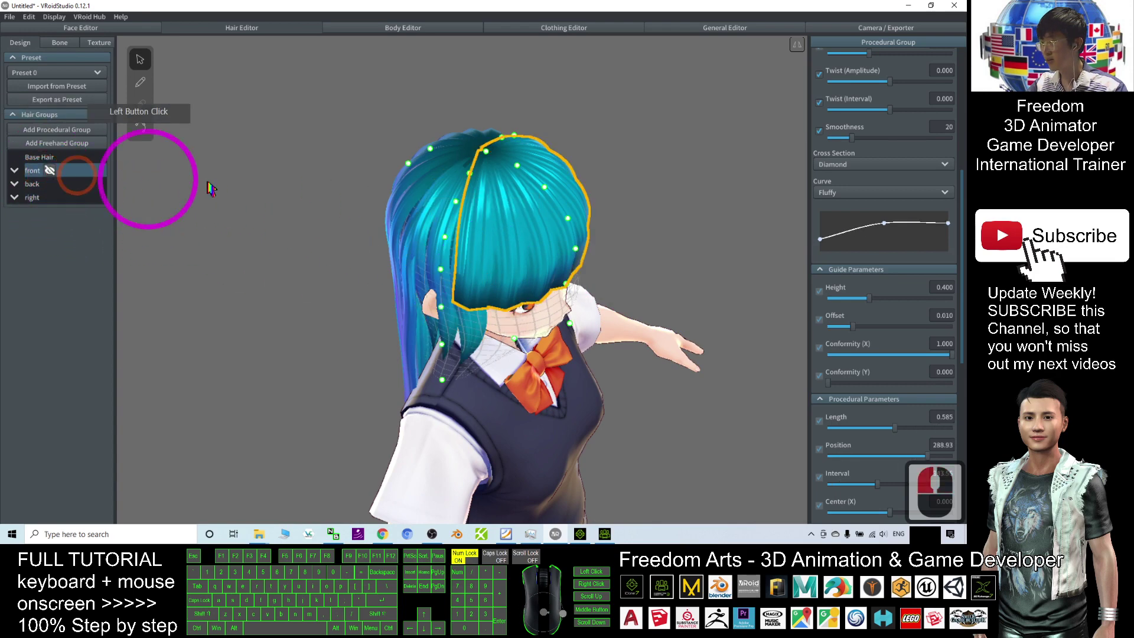
left_click(485, 285)
right_click_drag(479, 288, 549, 292)
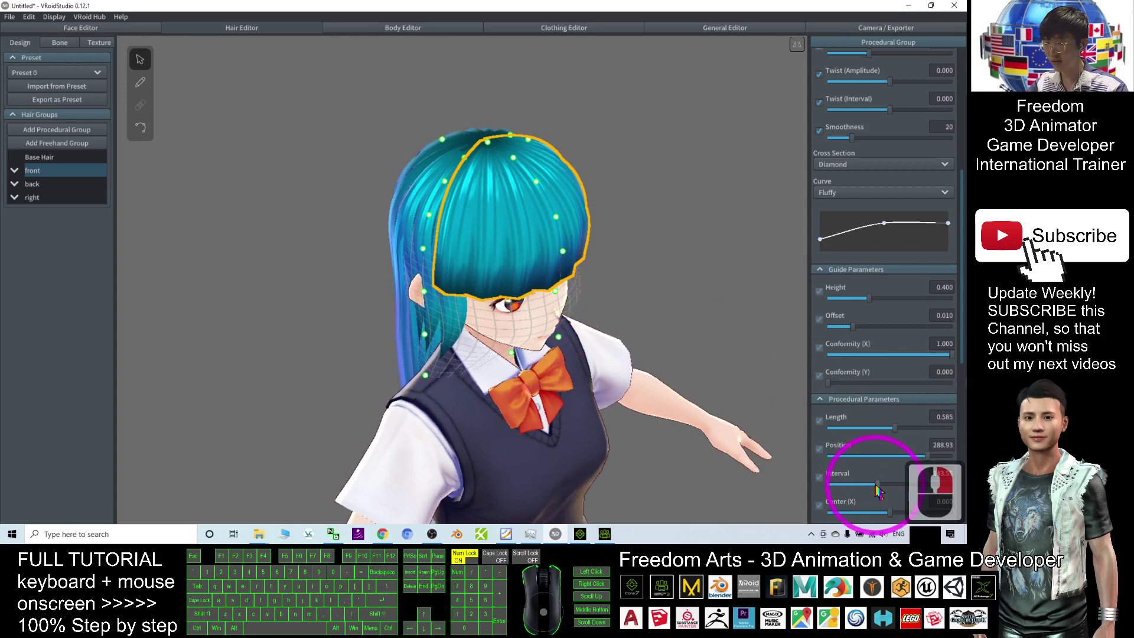
left_click_drag(876, 485, 865, 485)
right_click_drag(653, 405, 615, 395)
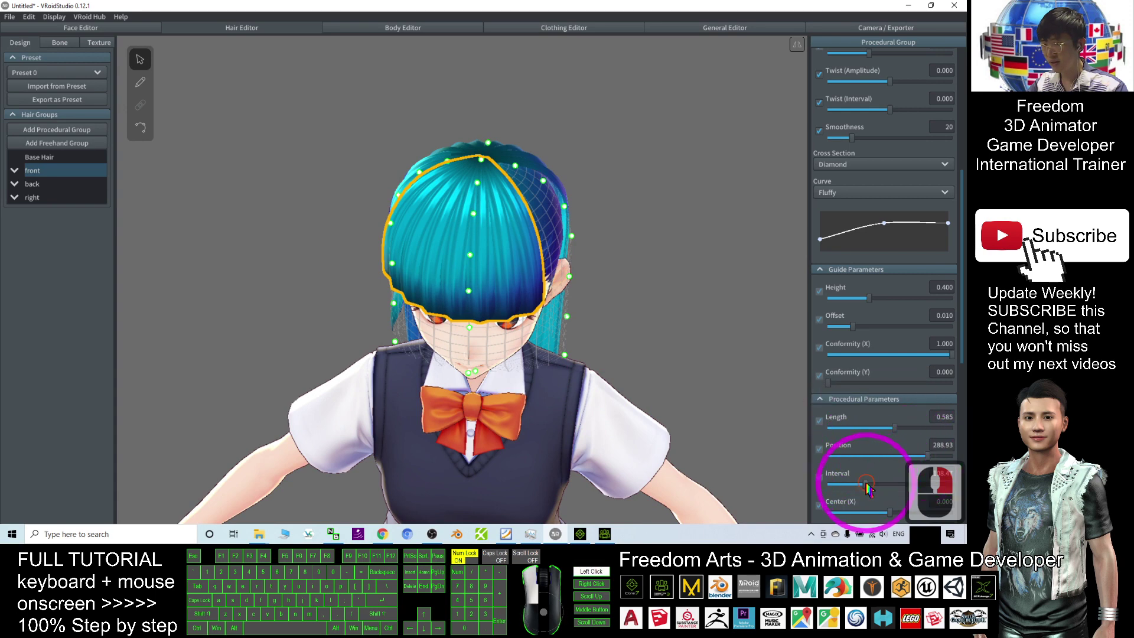
left_click_drag(868, 487, 869, 489)
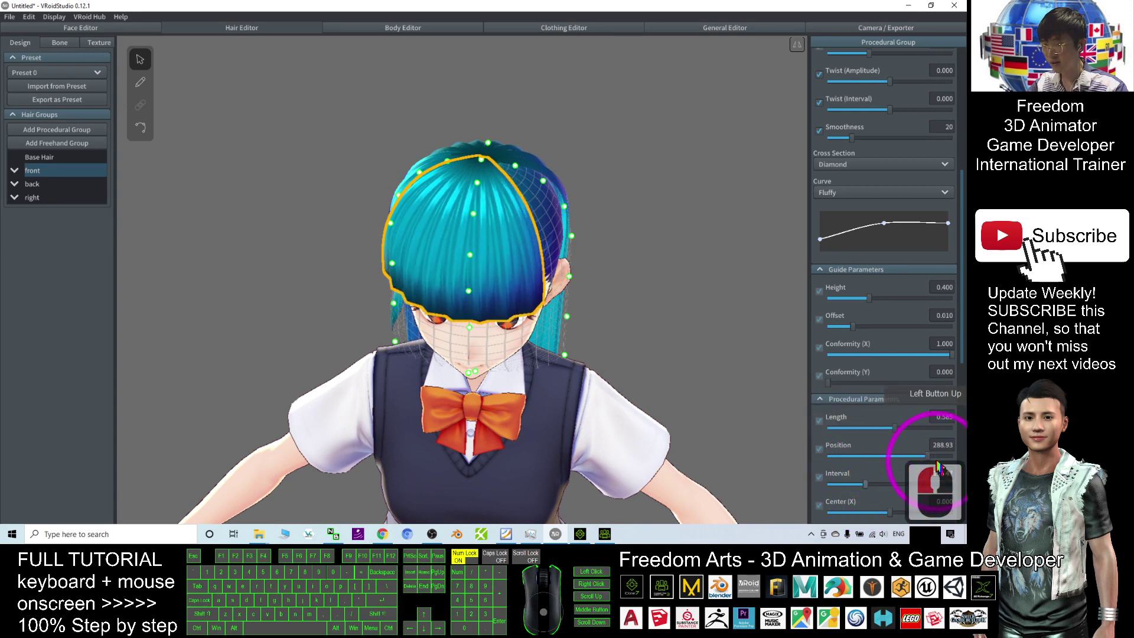
left_click_drag(932, 463, 938, 465)
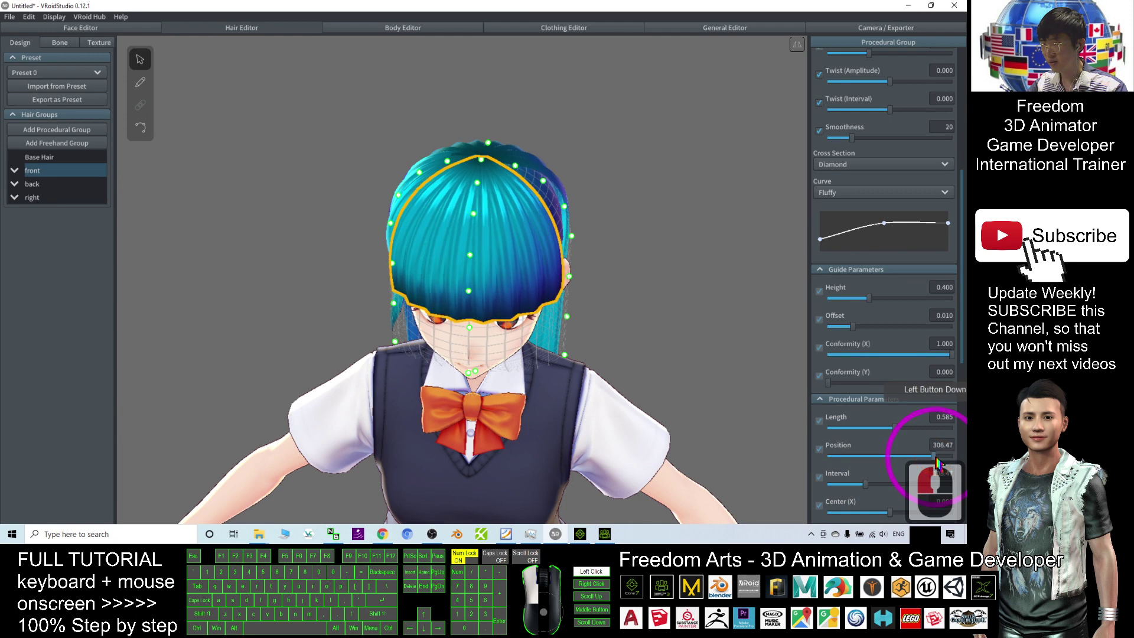
Widen the front hair group's interval slightly, set its position to 294.78 and check the fringe from several angles
right_click_drag(408, 366, 467, 368)
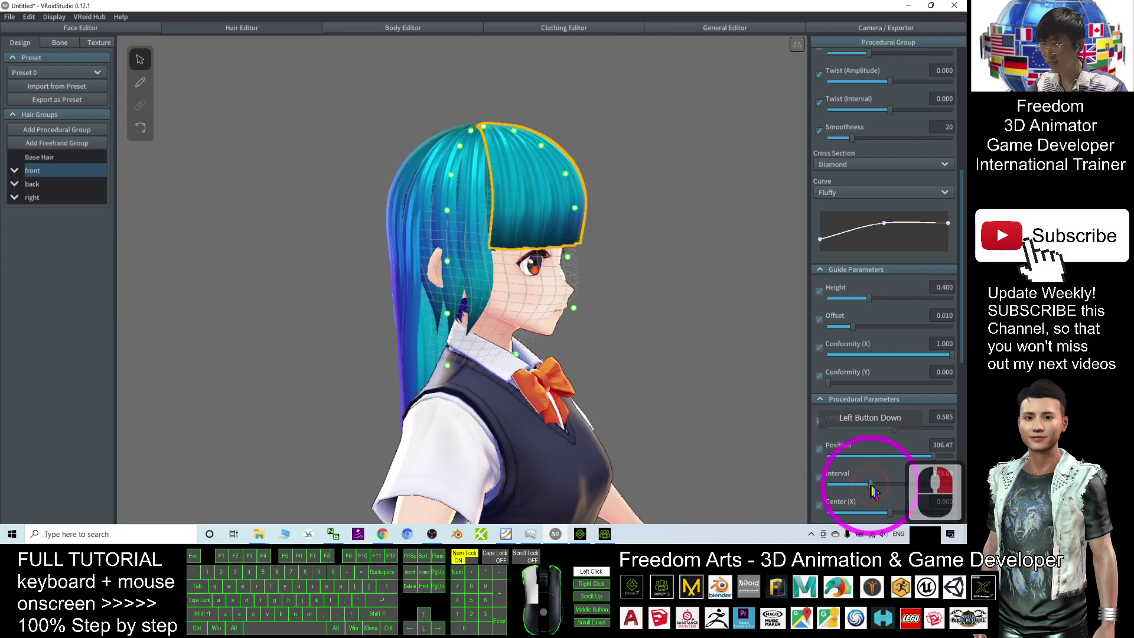
left_click(873, 490)
right_click_drag(644, 366, 716, 385)
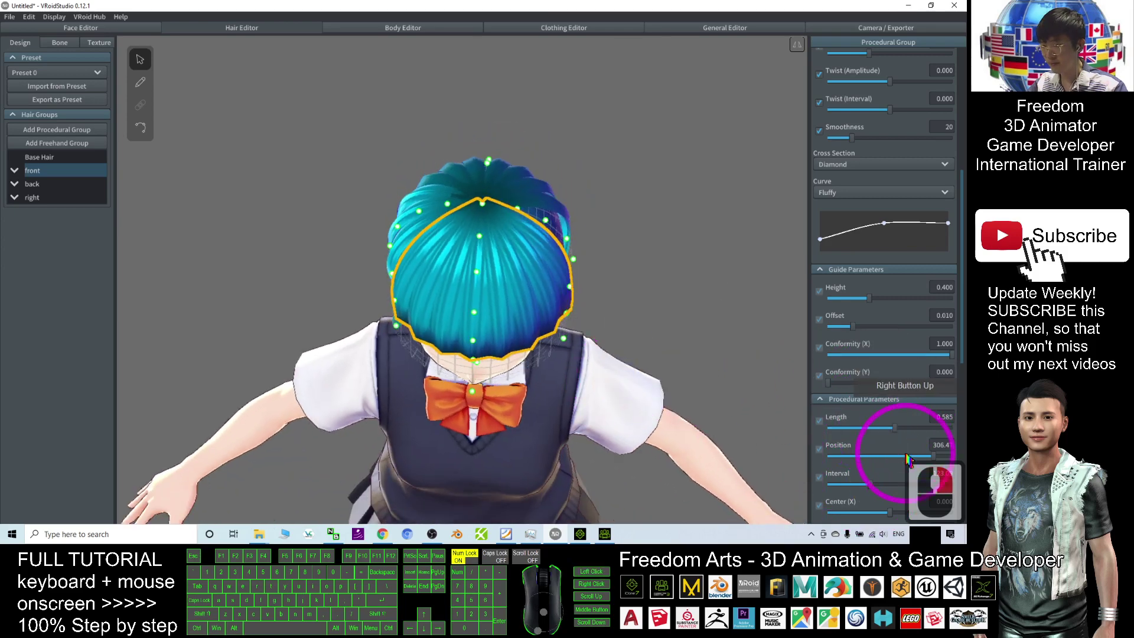
left_click_drag(932, 461, 931, 460)
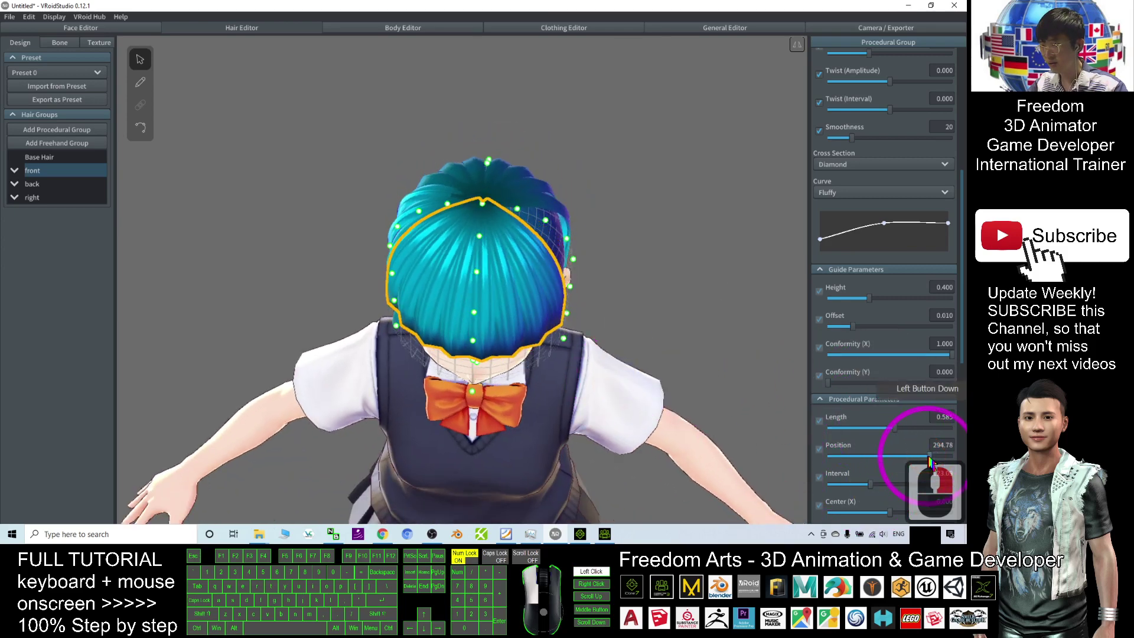
right_click_drag(716, 447, 443, 290)
left_click(337, 311)
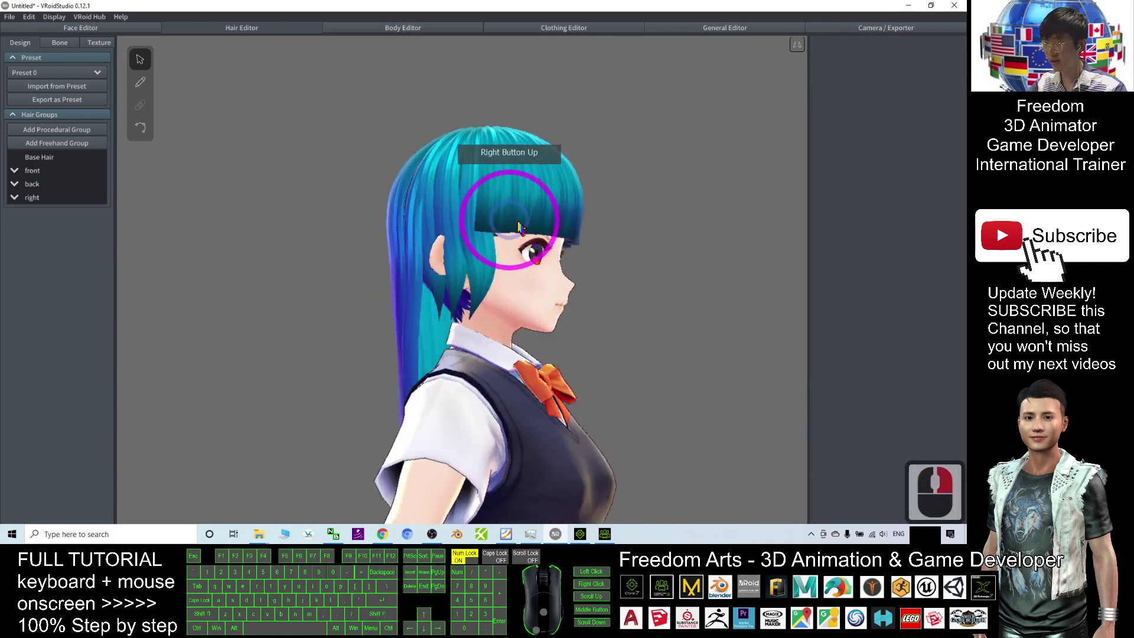
right_click_drag(519, 227, 601, 288)
right_click_drag(572, 287, 279, 245)
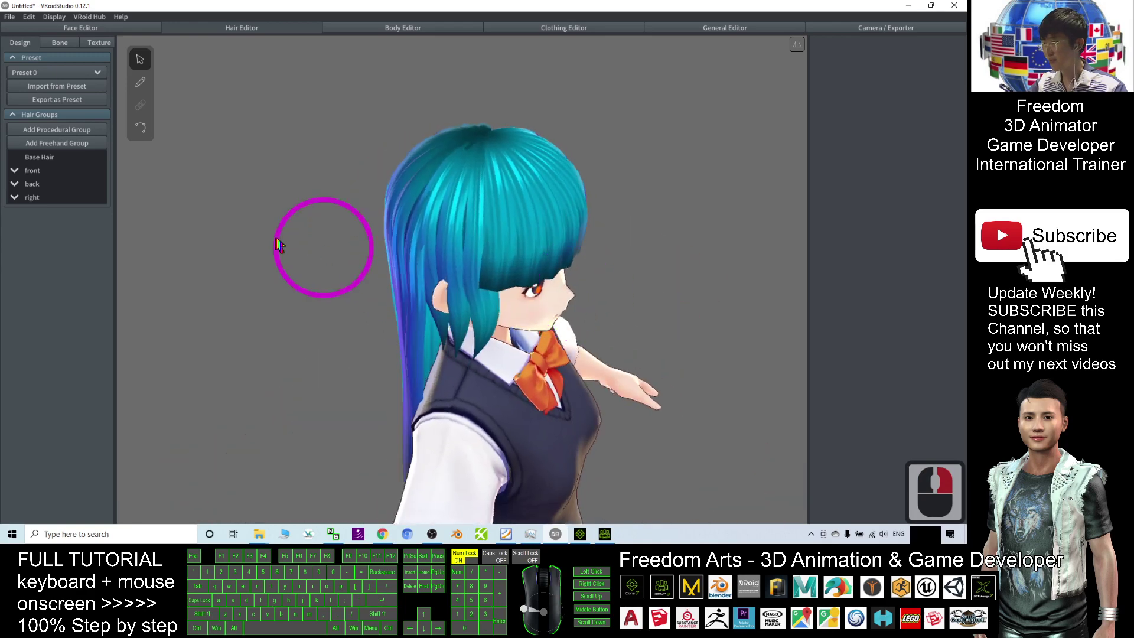
Add a fourth procedural hair group based on the right group and rename it "Left"
left_click(31, 199)
left_click(485, 166)
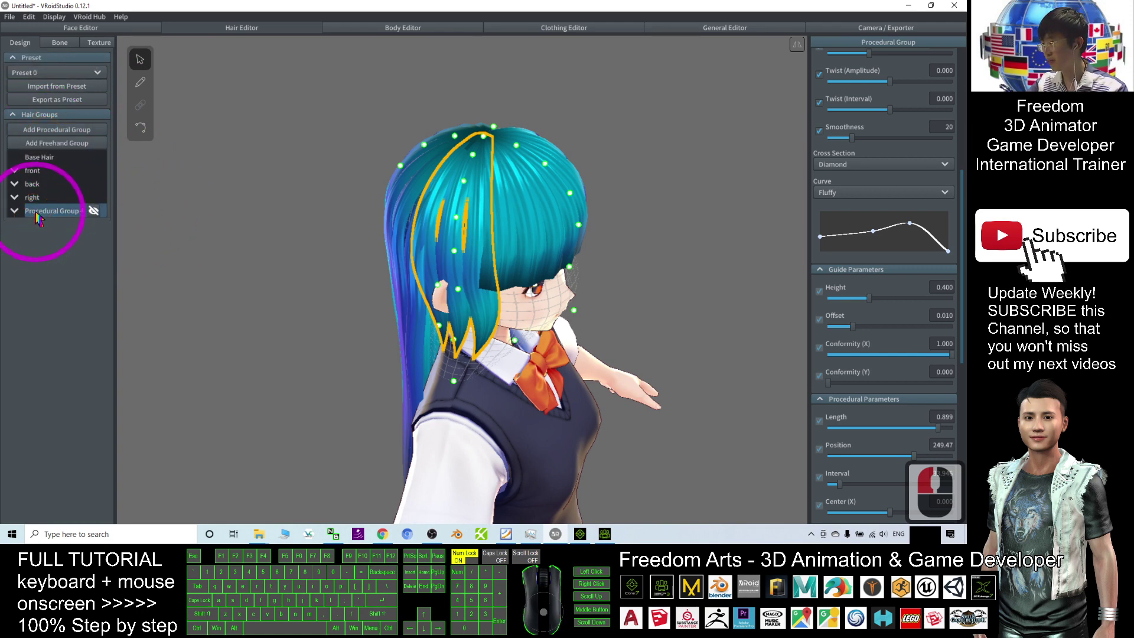
right_click(39, 216)
left_click(51, 222)
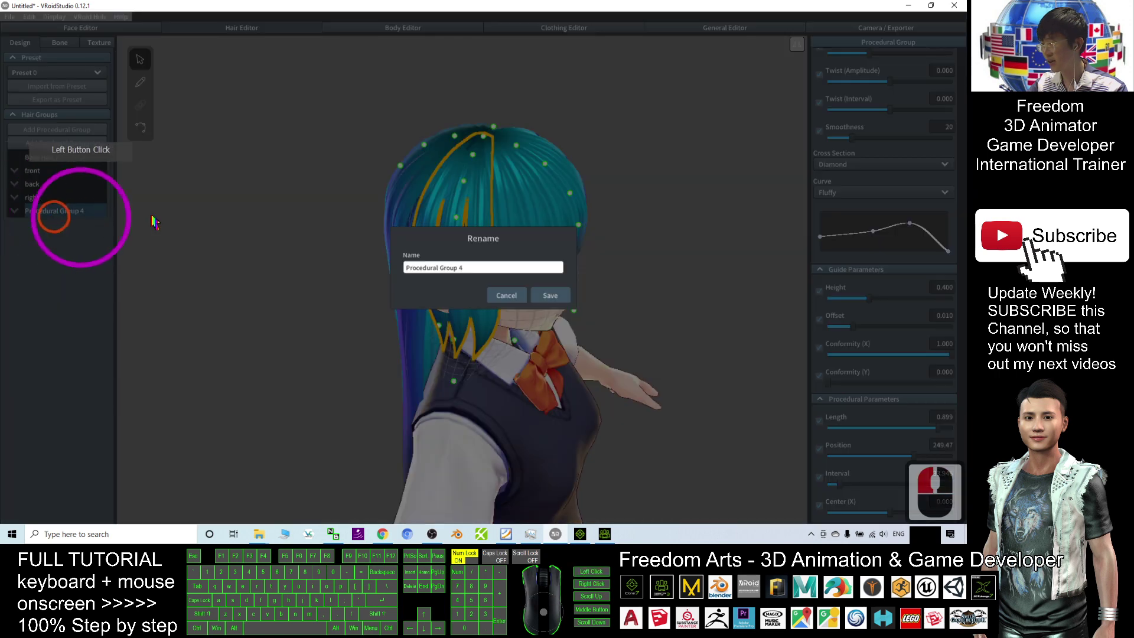
left_click(480, 291)
left_click(479, 269)
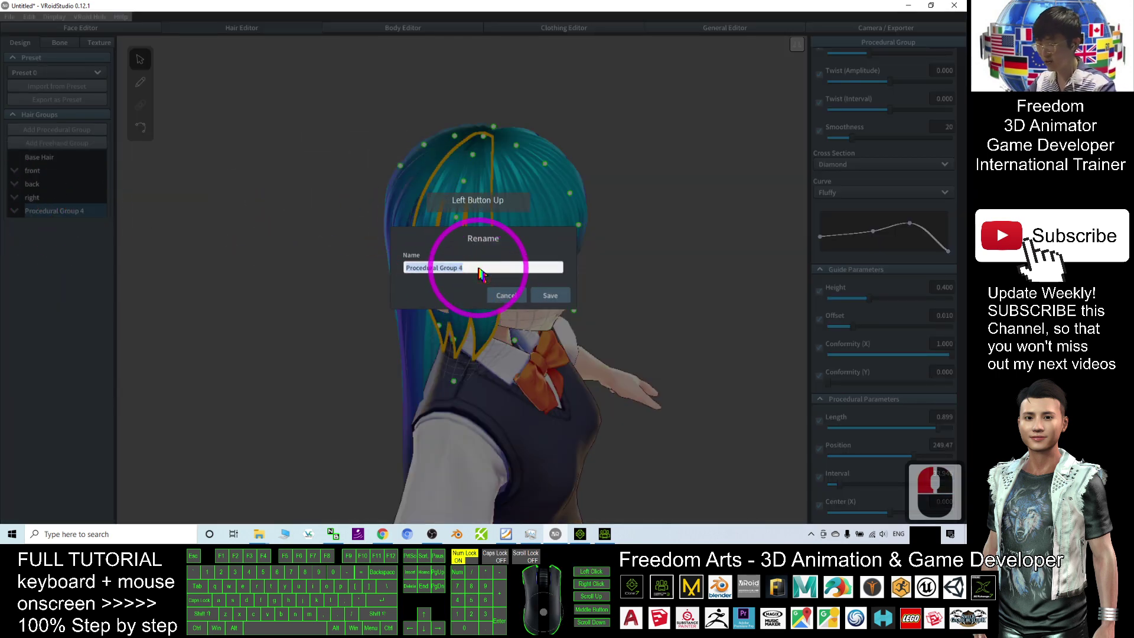
left_click(551, 295)
Move the Left hair group to the opposite side of the head by setting its position to 74.104
right_click_drag(679, 329, 664, 345)
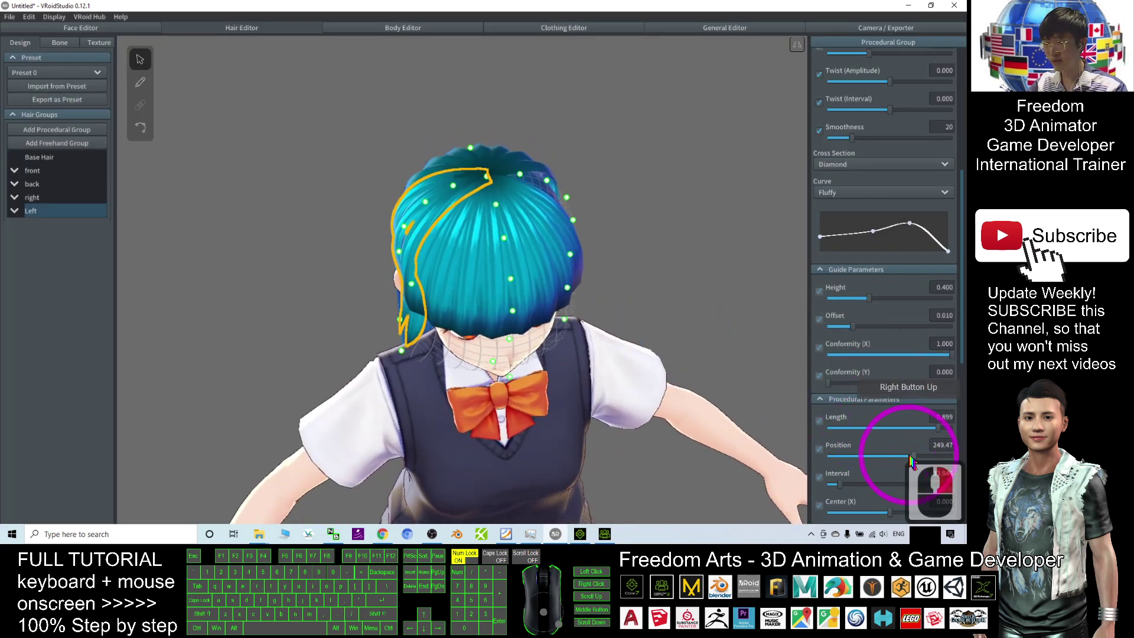
left_click_drag(914, 461, 838, 465)
right_click_drag(528, 348, 572, 331)
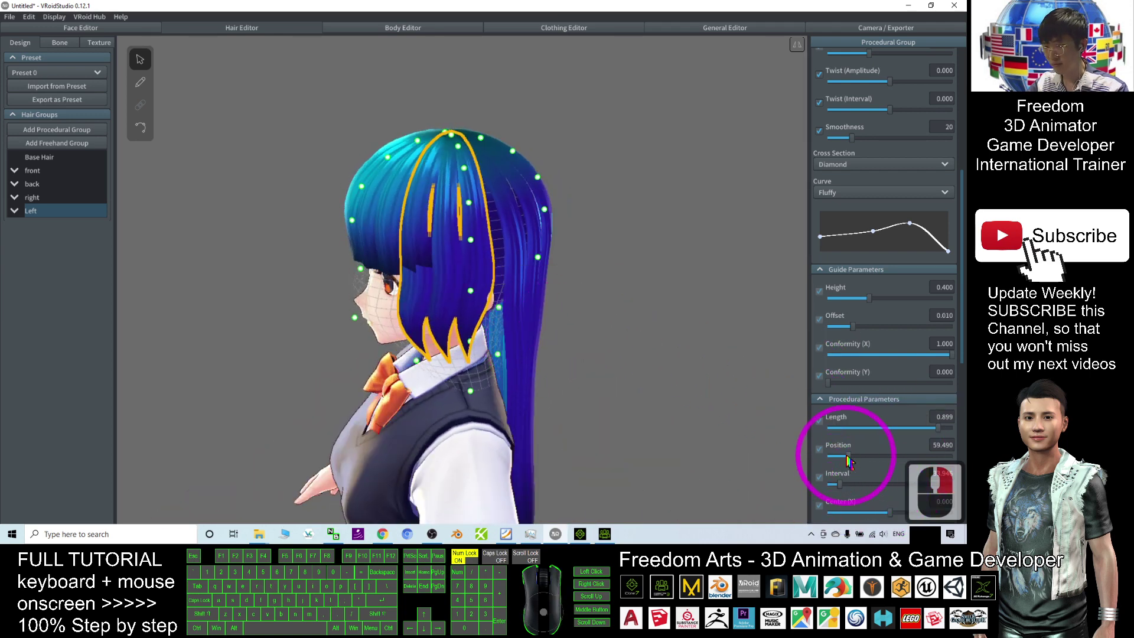
left_click_drag(849, 461, 854, 460)
right_click_drag(592, 385, 638, 372)
left_click(650, 329)
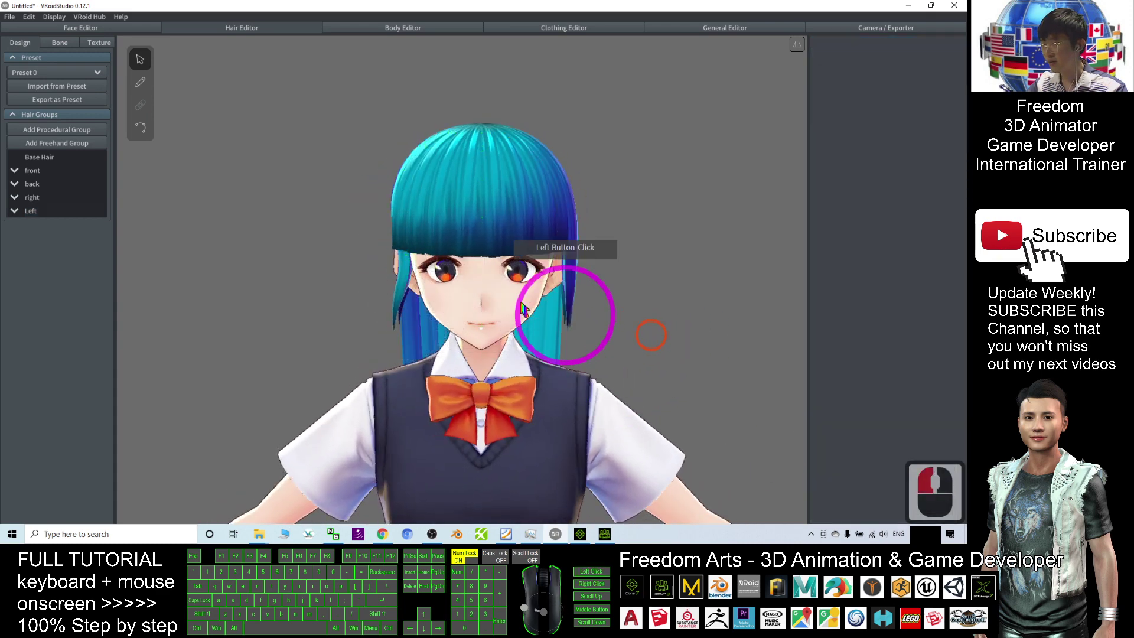
Pull the Left hair group's guide point at eye level inward toward the face to match the right group
left_click(397, 266)
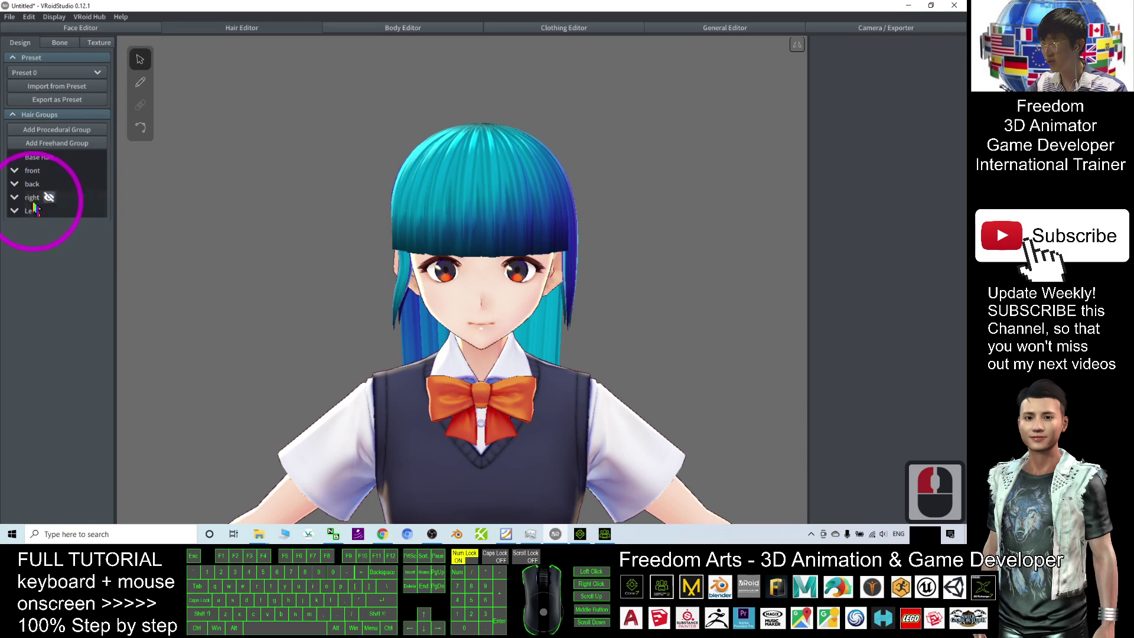
left_click(30, 201)
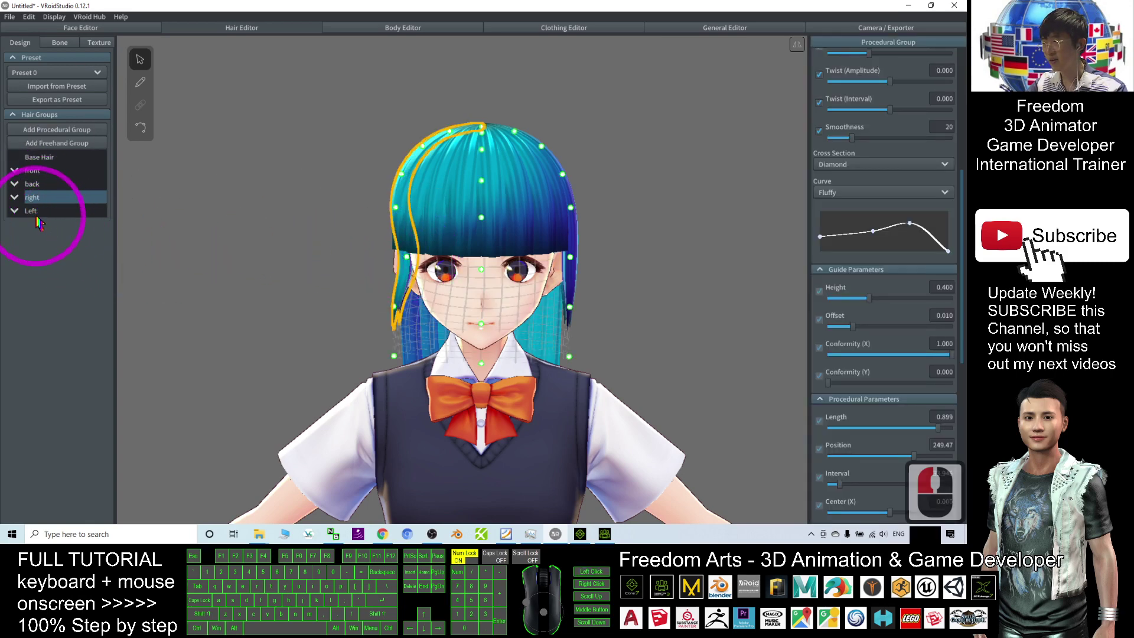
left_click(31, 211)
left_click(582, 277)
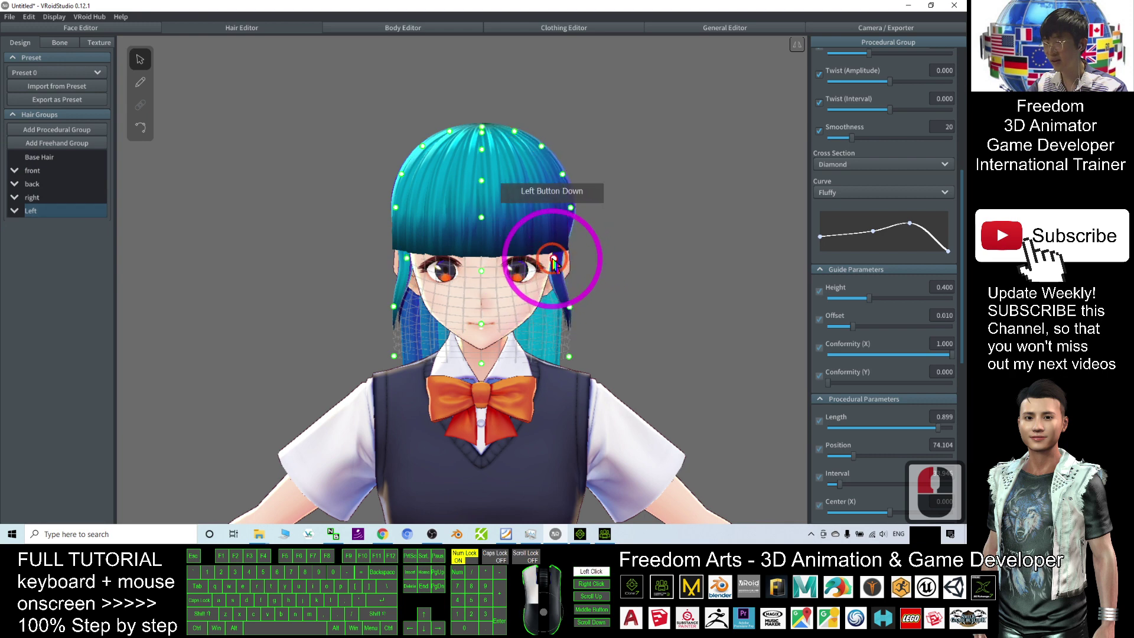
left_click_drag(560, 263, 570, 213)
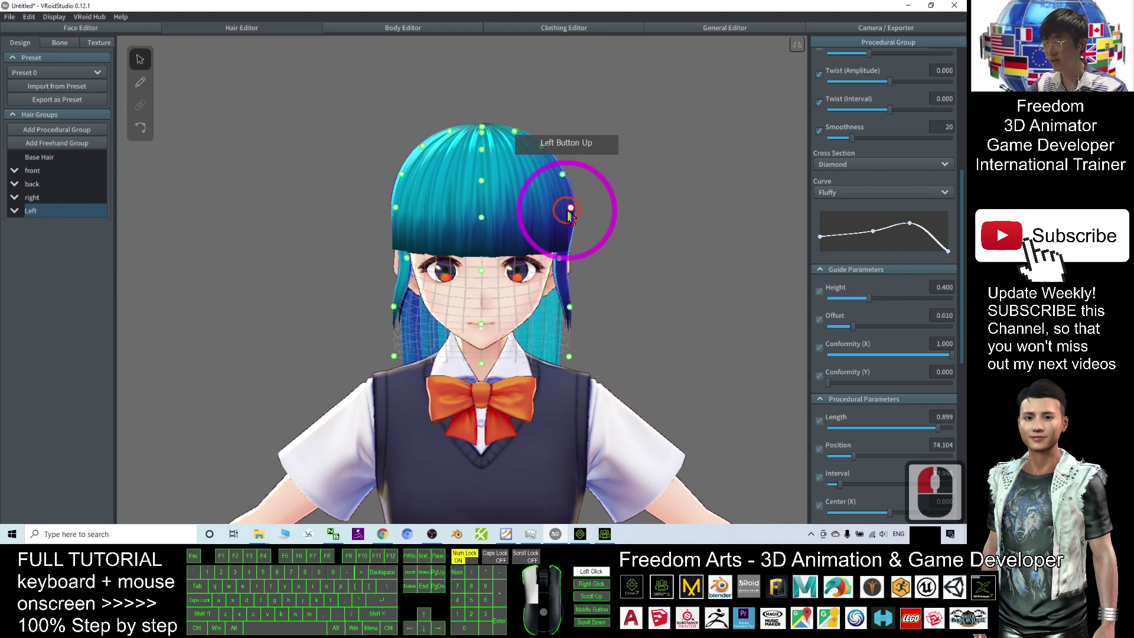
right_click_drag(567, 214, 608, 317)
right_click_drag(683, 357, 607, 353)
left_click(630, 371)
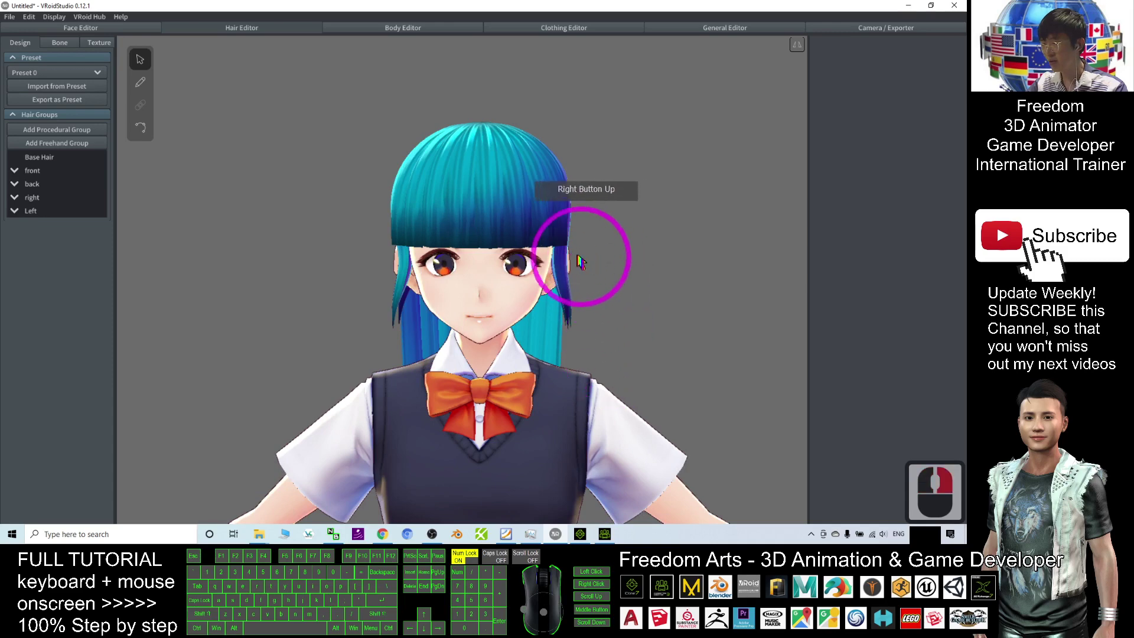
Pull the Left hair group's guide points at chin and neck level inward toward the face
left_click(29, 212)
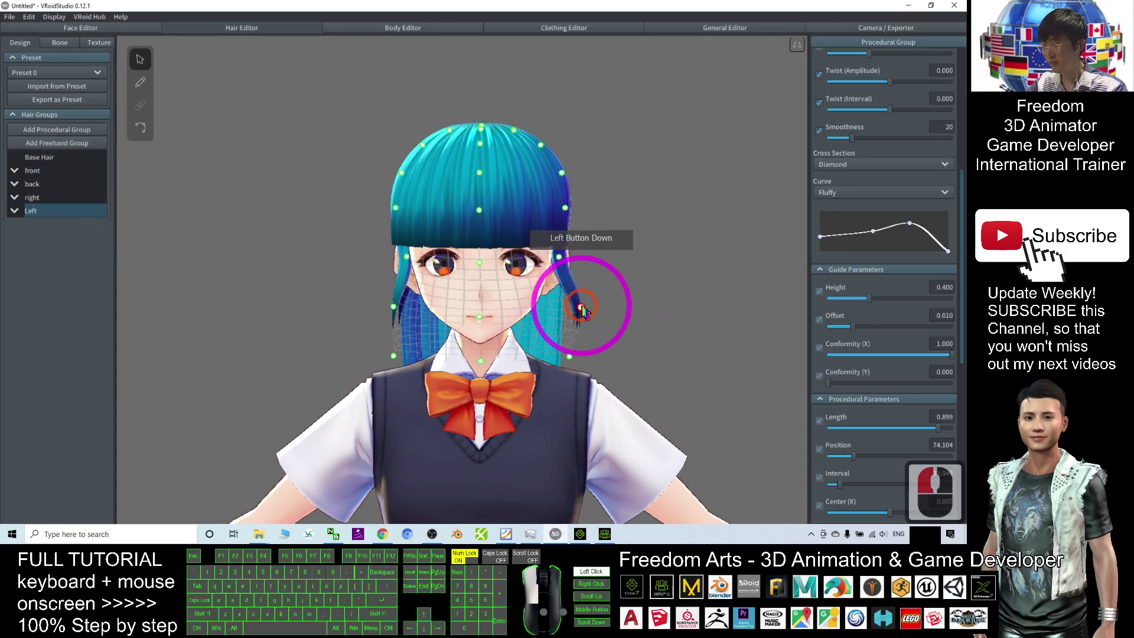
left_click(561, 311)
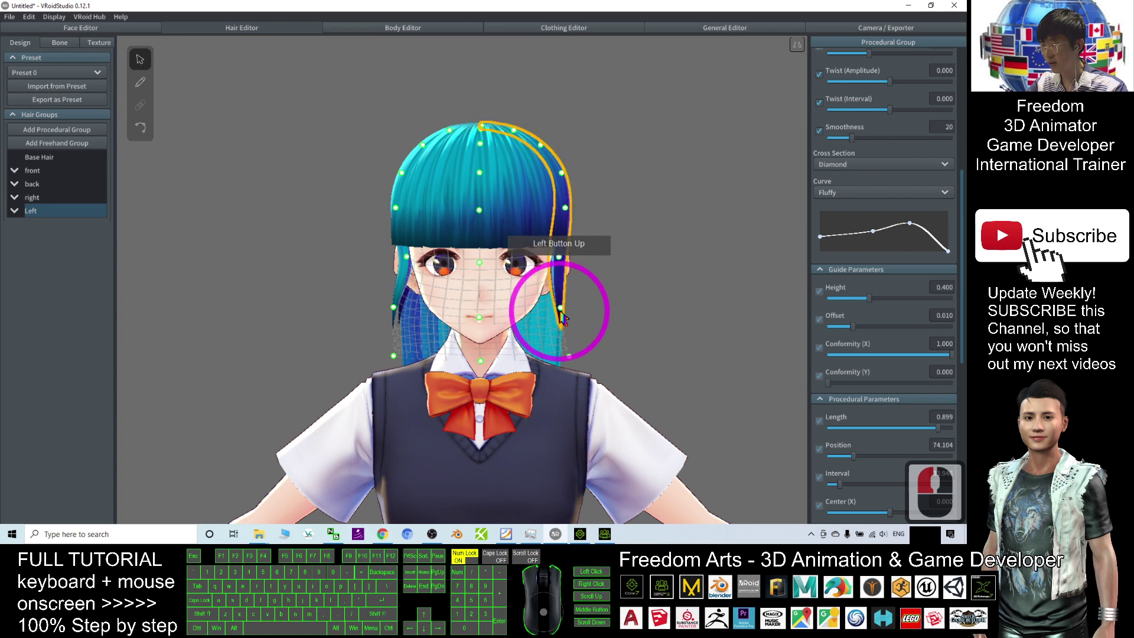
left_click(559, 358)
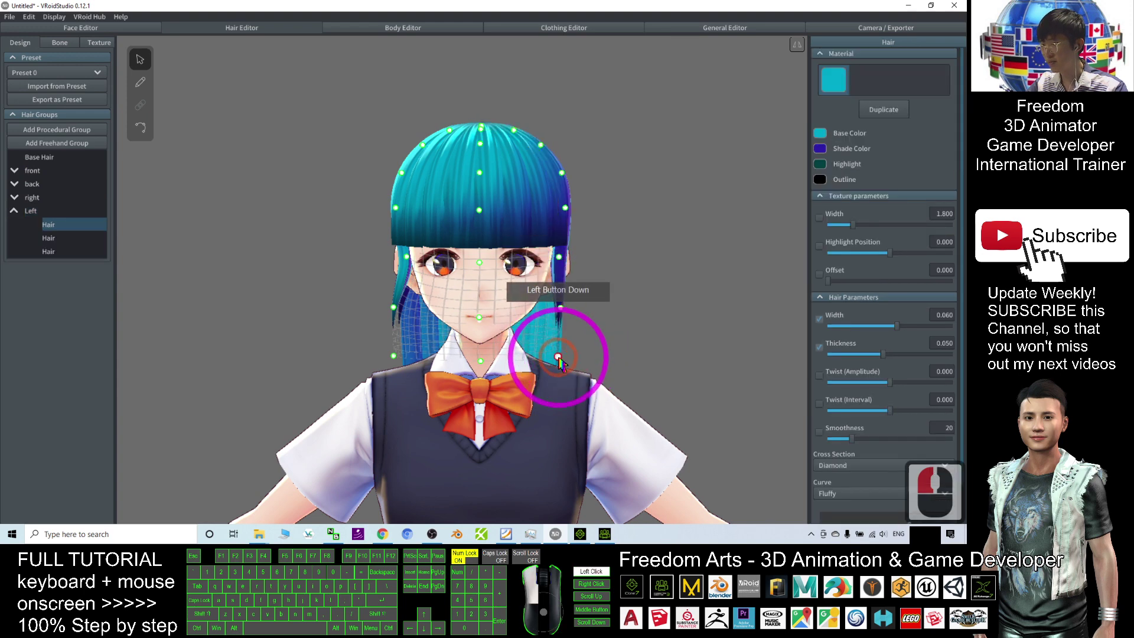
right_click_drag(558, 359, 576, 321)
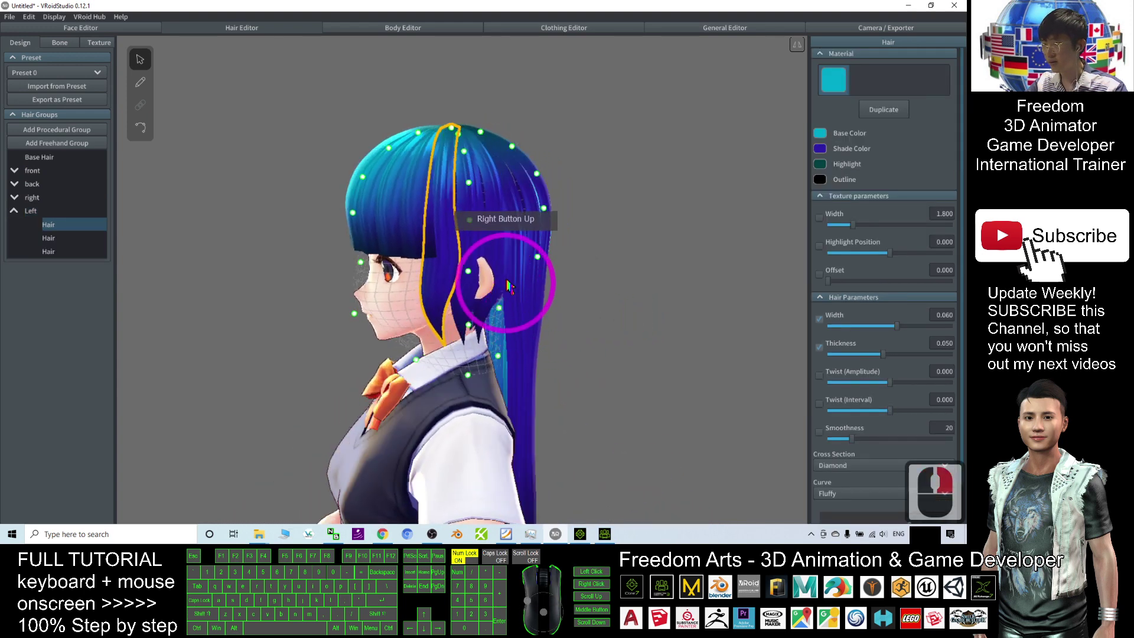
Gather the strand tips of the Left hair group into a single point by raising its Flow (Convergence) value
left_click(30, 215)
right_click_drag(286, 261, 354, 278)
left_click_drag(963, 204, 963, 393)
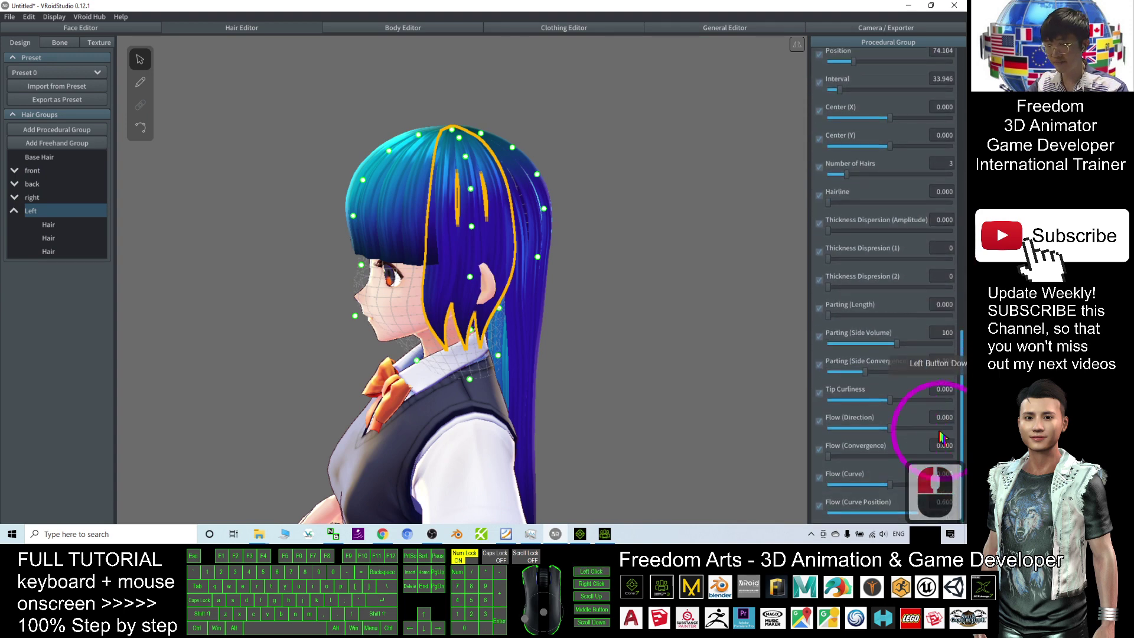
left_click_drag(890, 433, 957, 458)
right_click_drag(667, 376, 963, 405)
left_click_drag(967, 385, 964, 280)
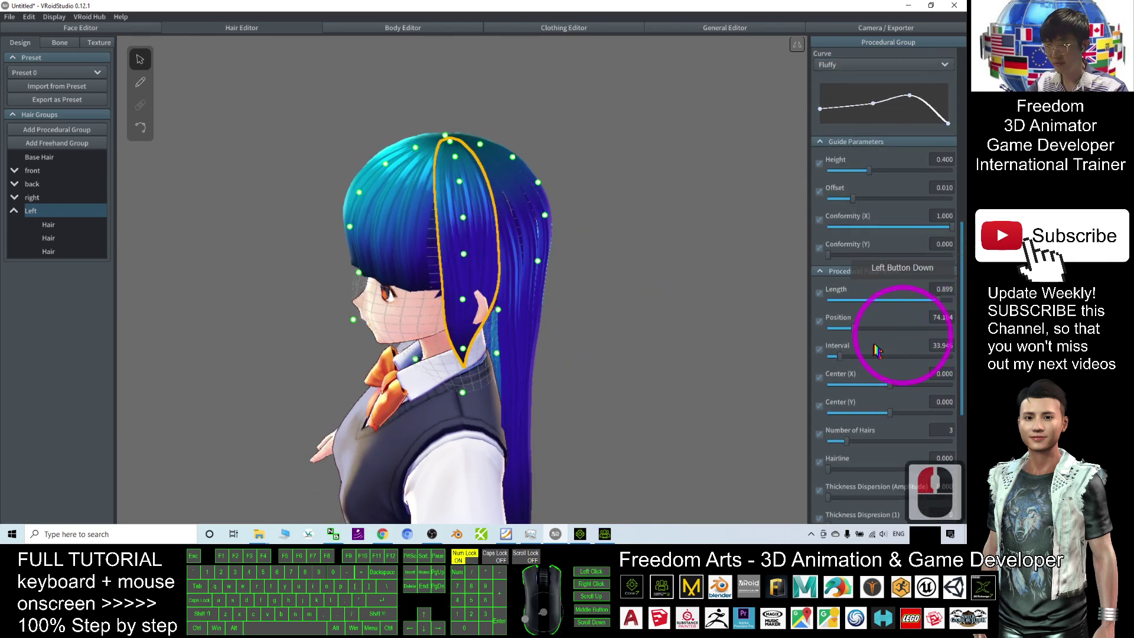
Set the Left hair group's position to 50.721, interval to 86.558 and number of hairs to 6, and check the head from several angles
left_click_drag(876, 350, 852, 361)
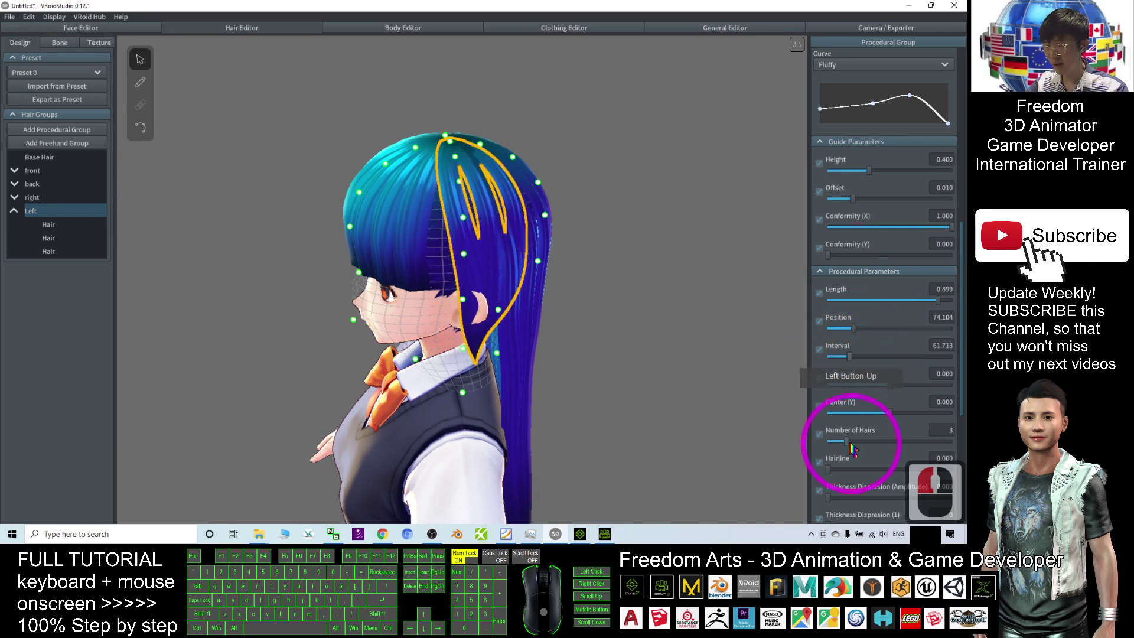
left_click_drag(851, 445, 856, 443)
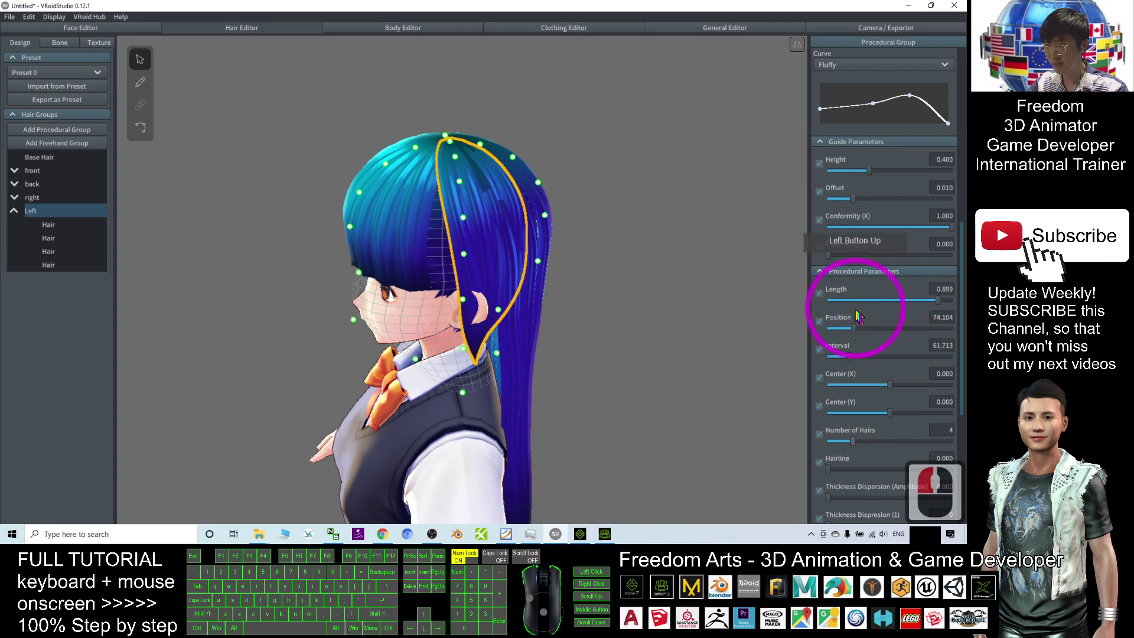
left_click_drag(853, 328, 840, 329)
left_click(668, 367)
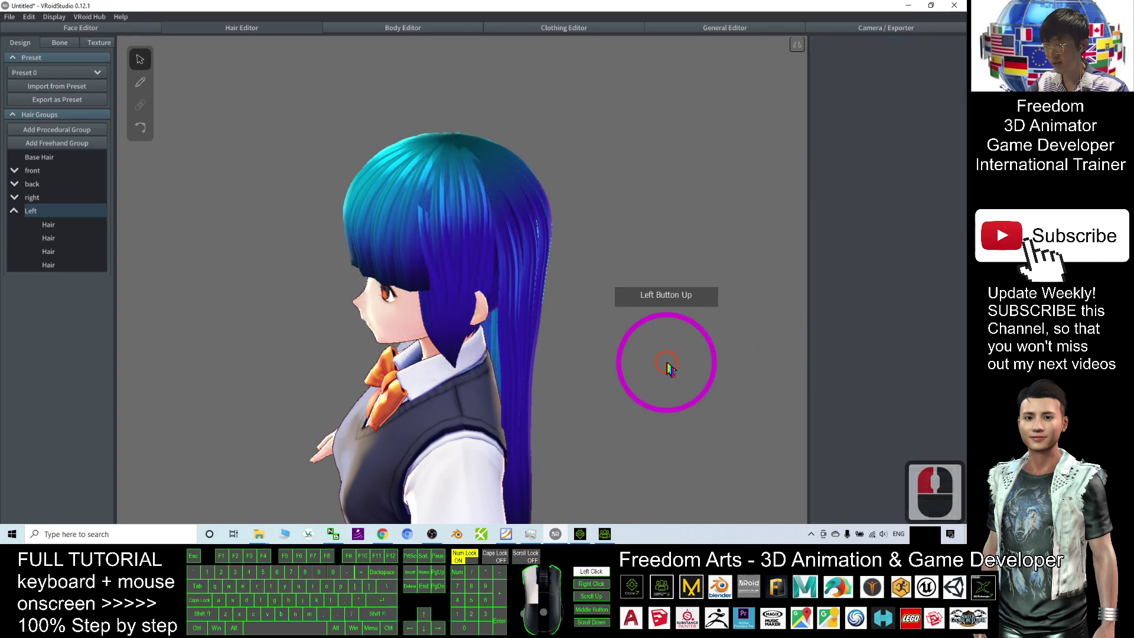
right_click_drag(668, 366, 392, 273)
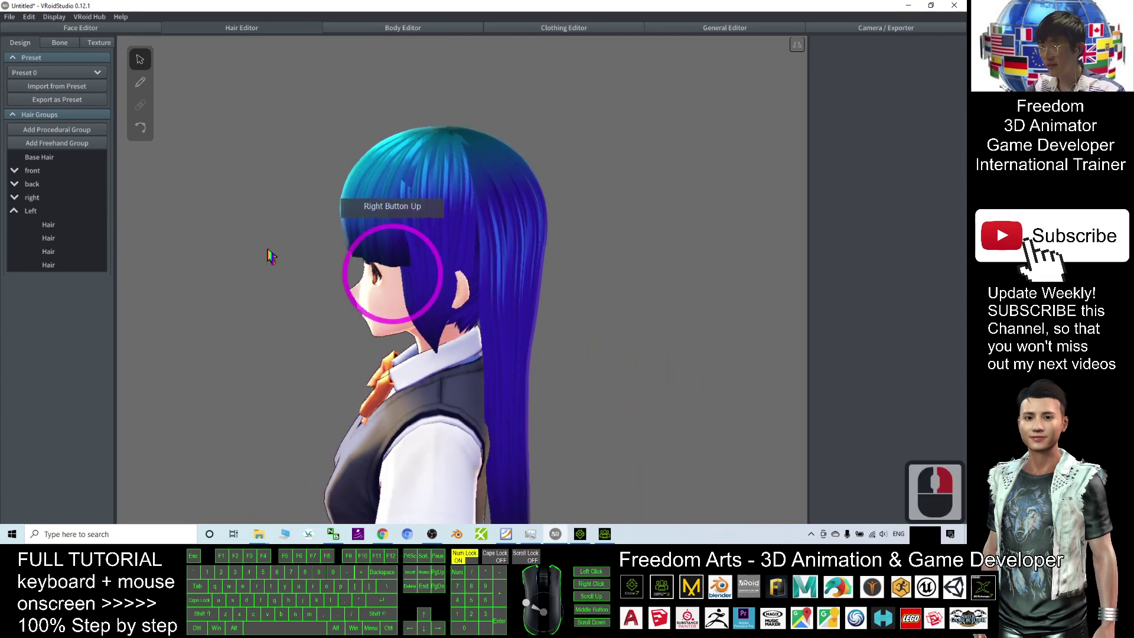
left_click(24, 211)
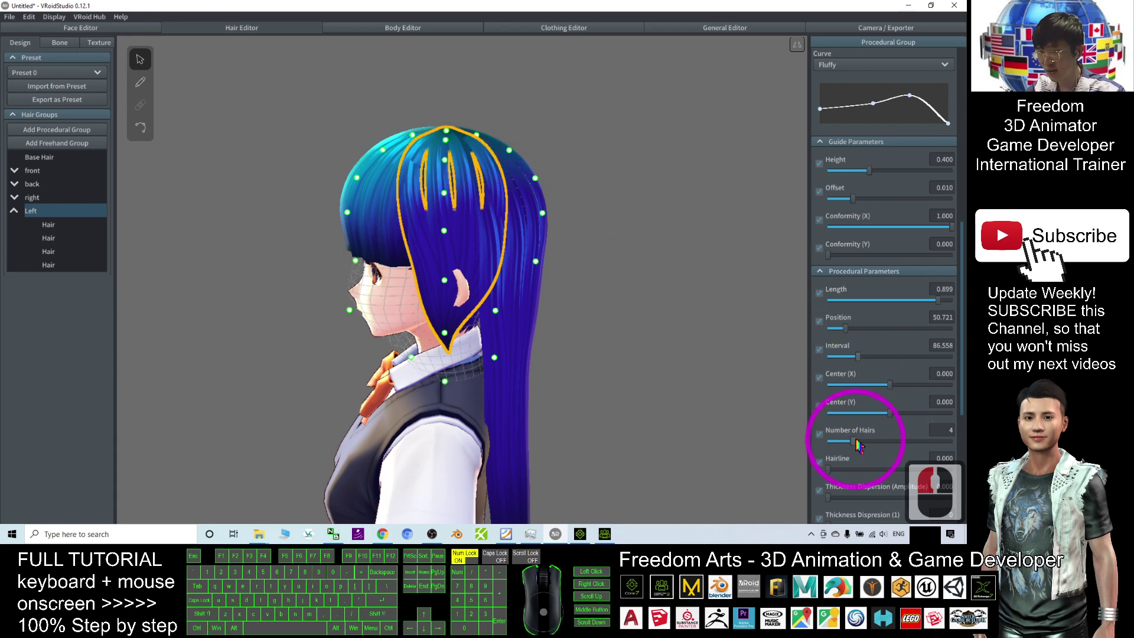
left_click(645, 372)
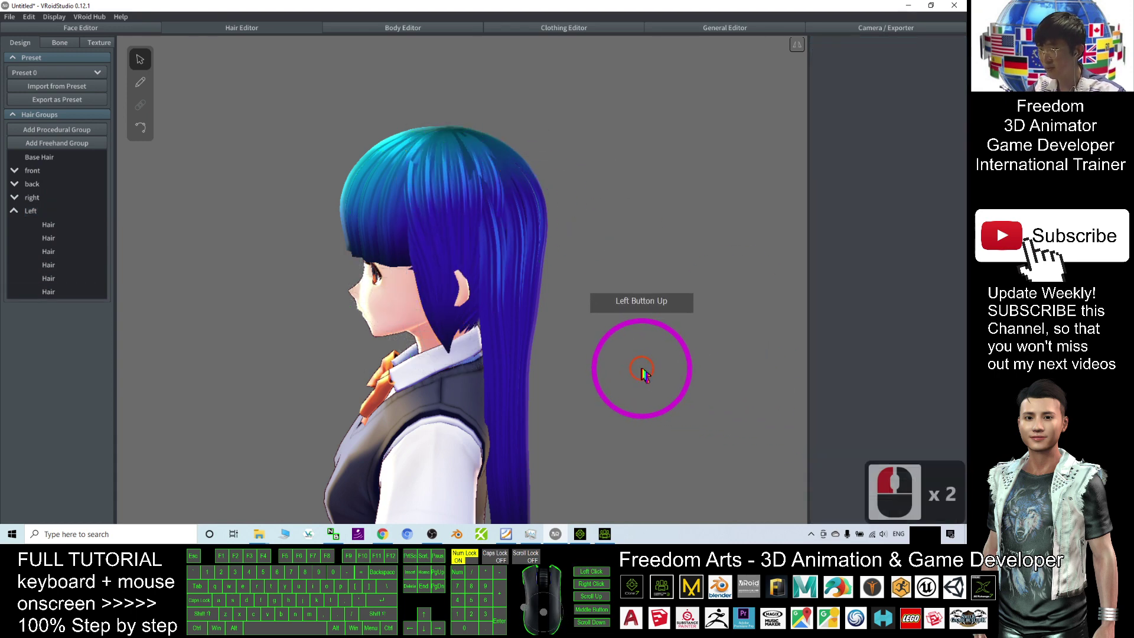
right_click_drag(646, 372, 615, 458)
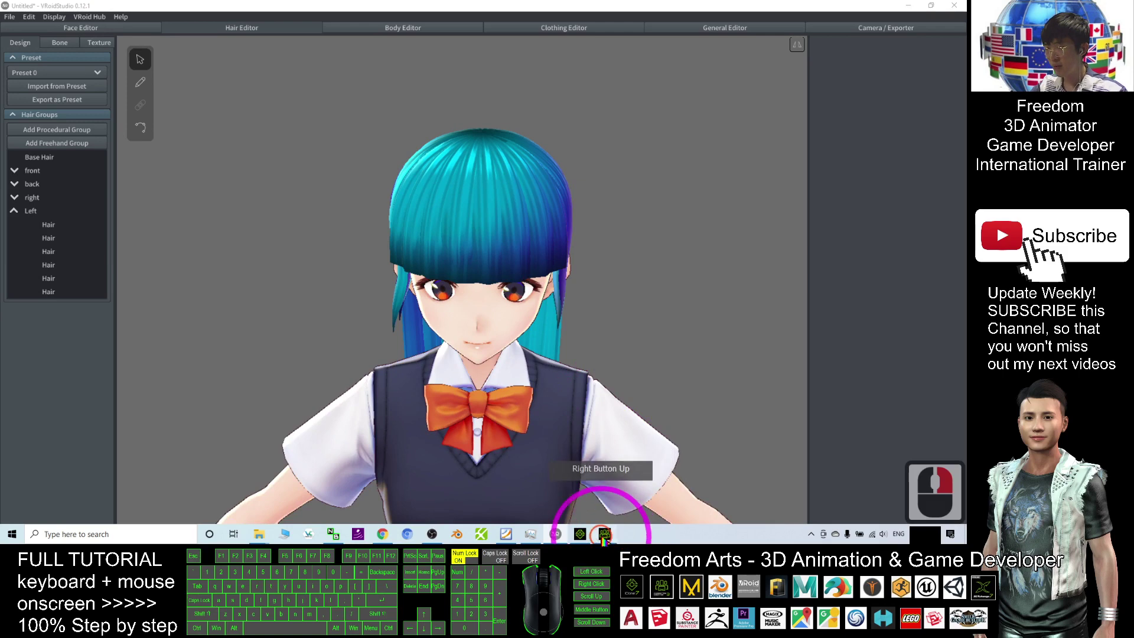
Switch to Character Creator 3 to view the bald female avatar, and return to VRoid Studio to examine the hairstyle on the upper body
left_click(605, 533)
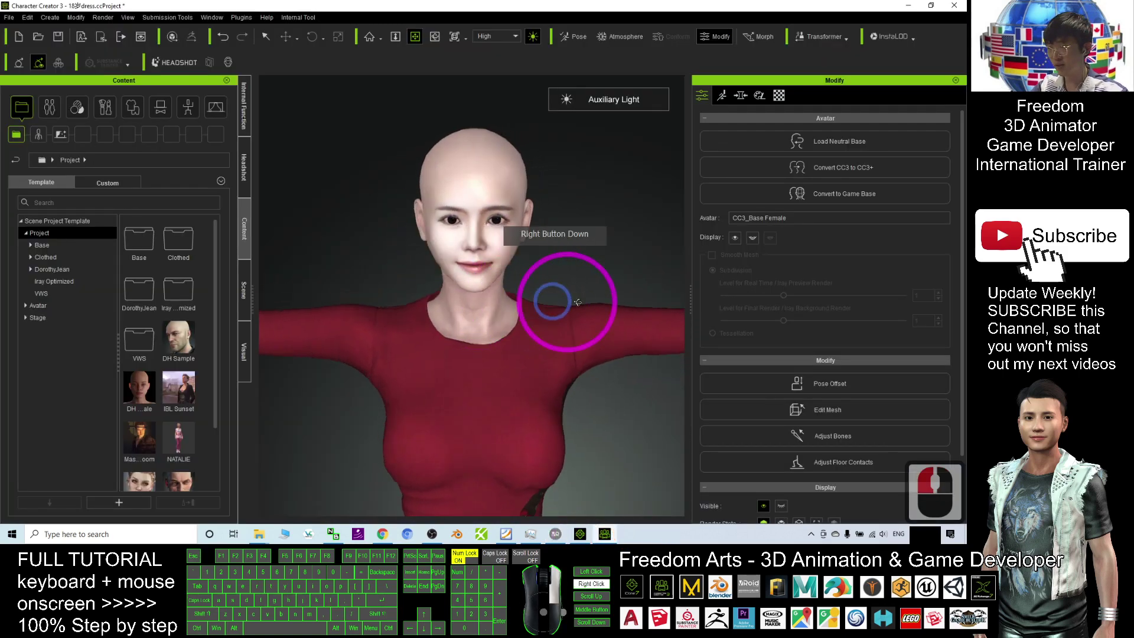
right_click_drag(577, 302, 568, 467)
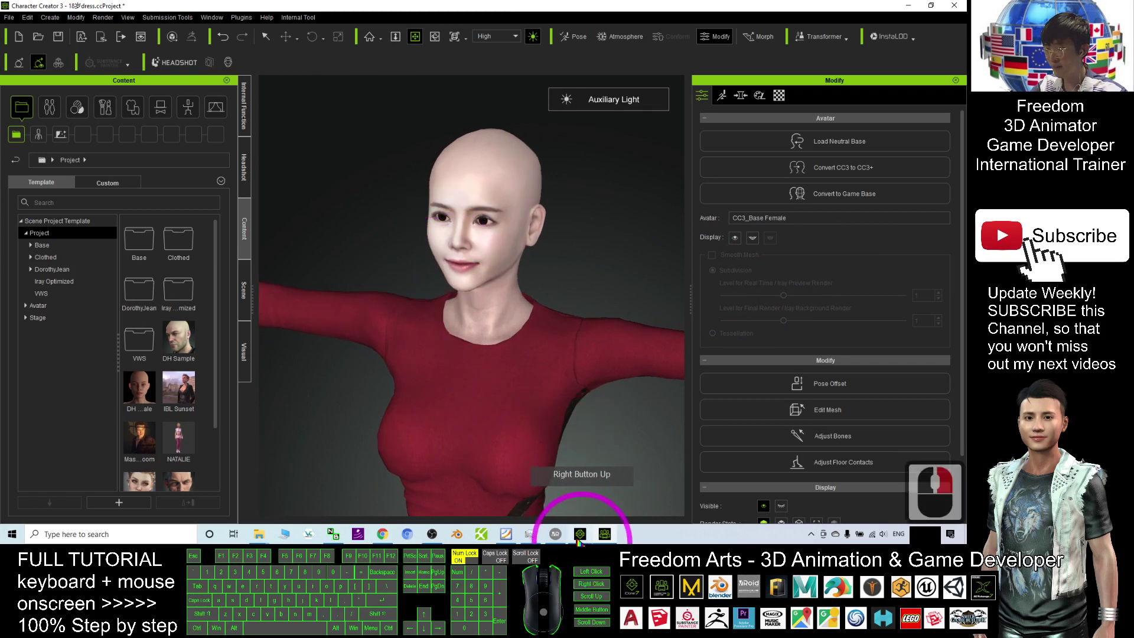
left_click(556, 534)
scroll(582, 342, "down", 10)
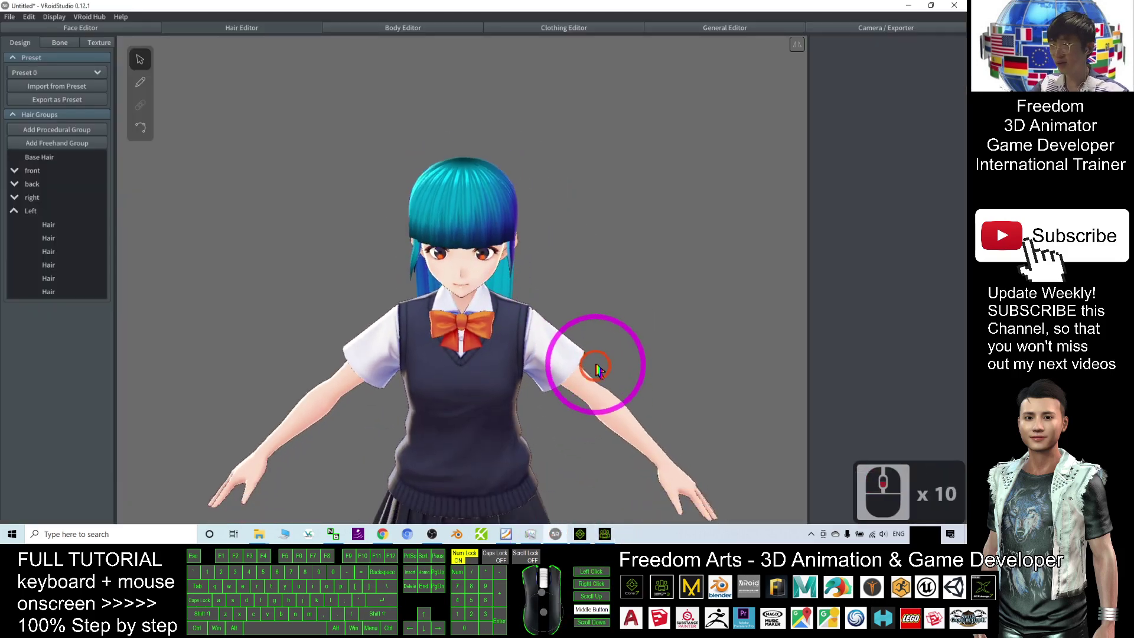
right_click_drag(590, 362, 452, 211)
right_click_drag(483, 263, 408, 254)
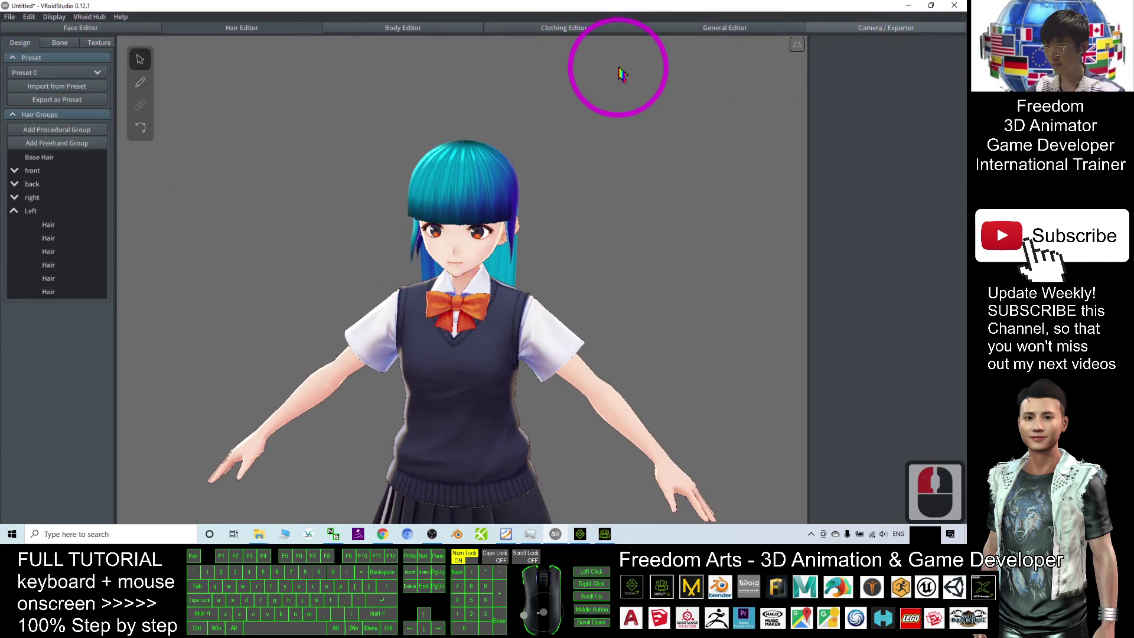
Start exporting the hair as an OBJ quad mesh and choose the Desktop as the destination folder
left_click(869, 29)
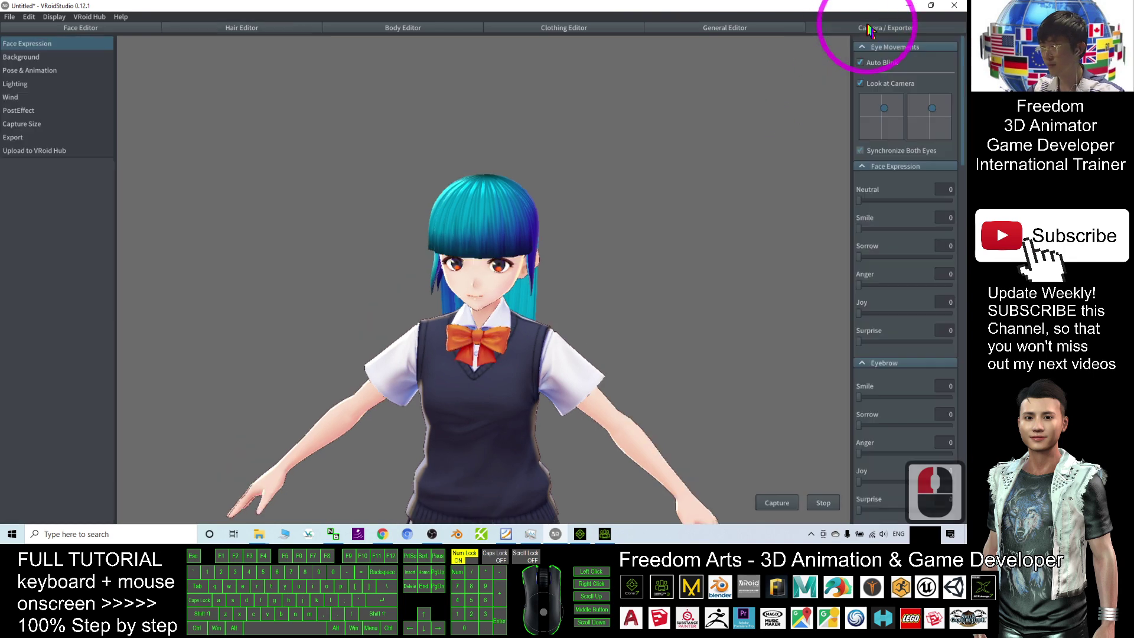
left_click(12, 138)
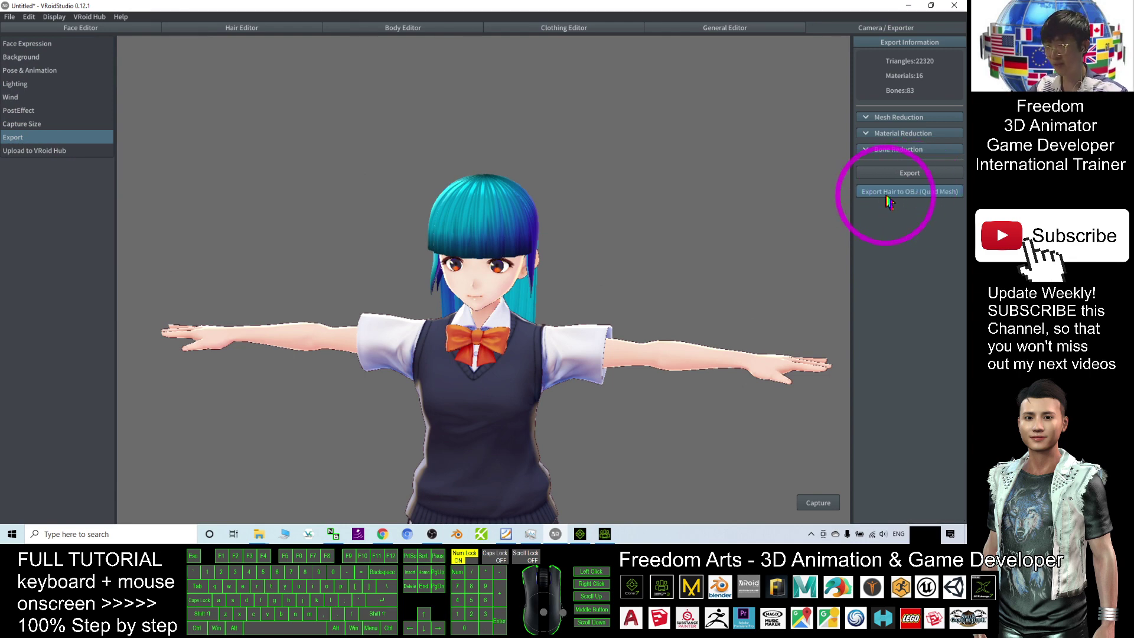
left_click(908, 195)
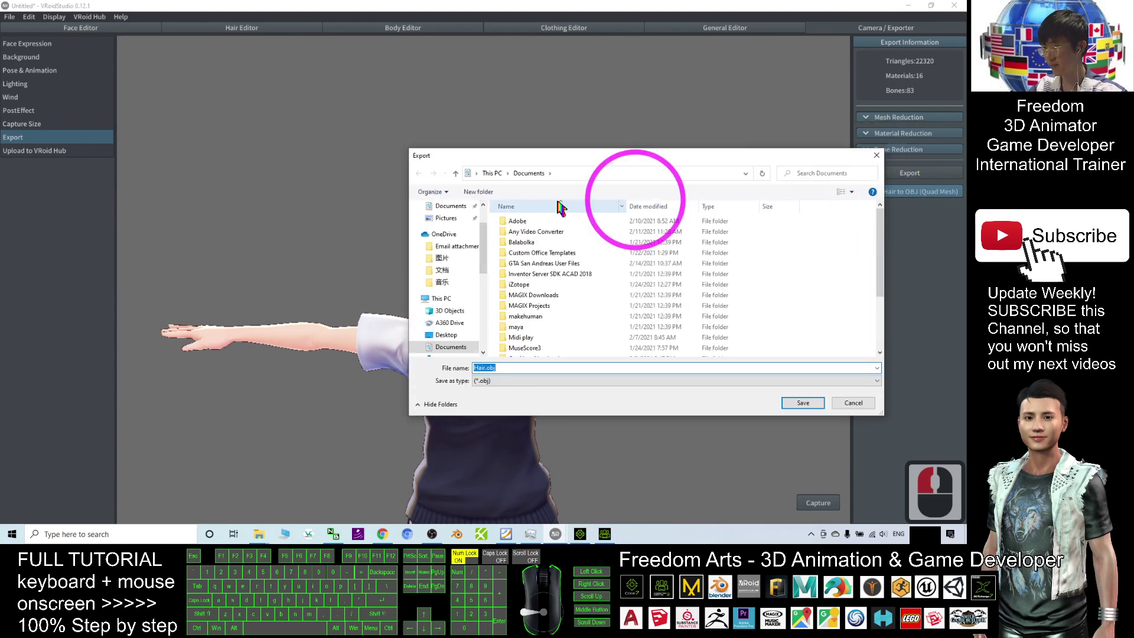
left_click_drag(484, 255, 483, 219)
left_click(446, 227)
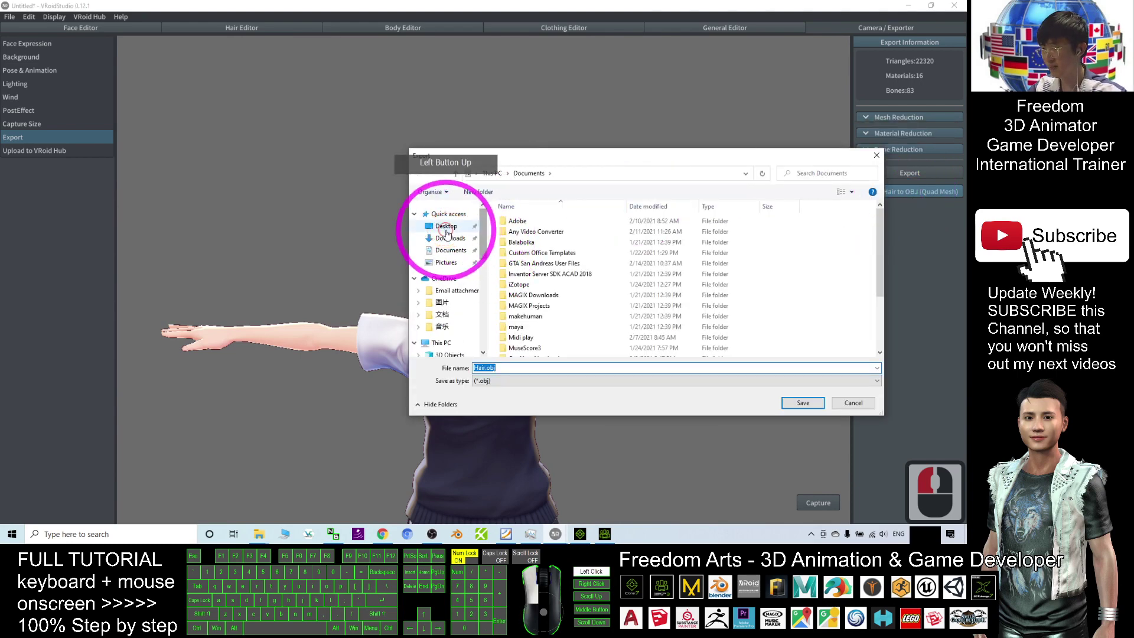
Name the exported hair file "hair girl 01" and save it as an OBJ
left_click(487, 369)
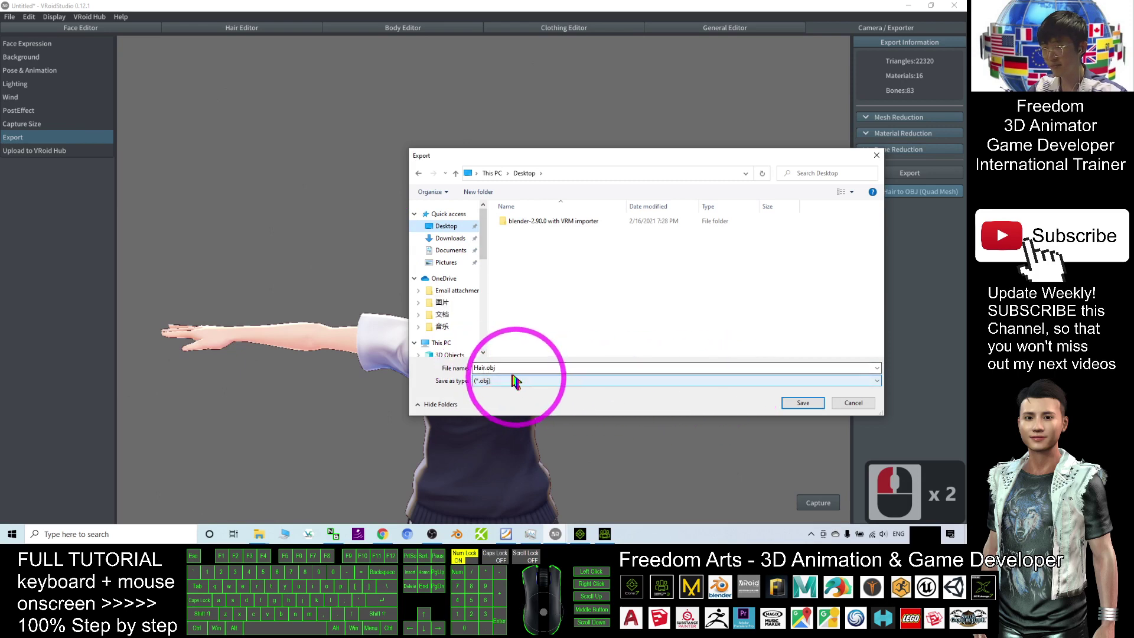
double_click(501, 370)
type("har")
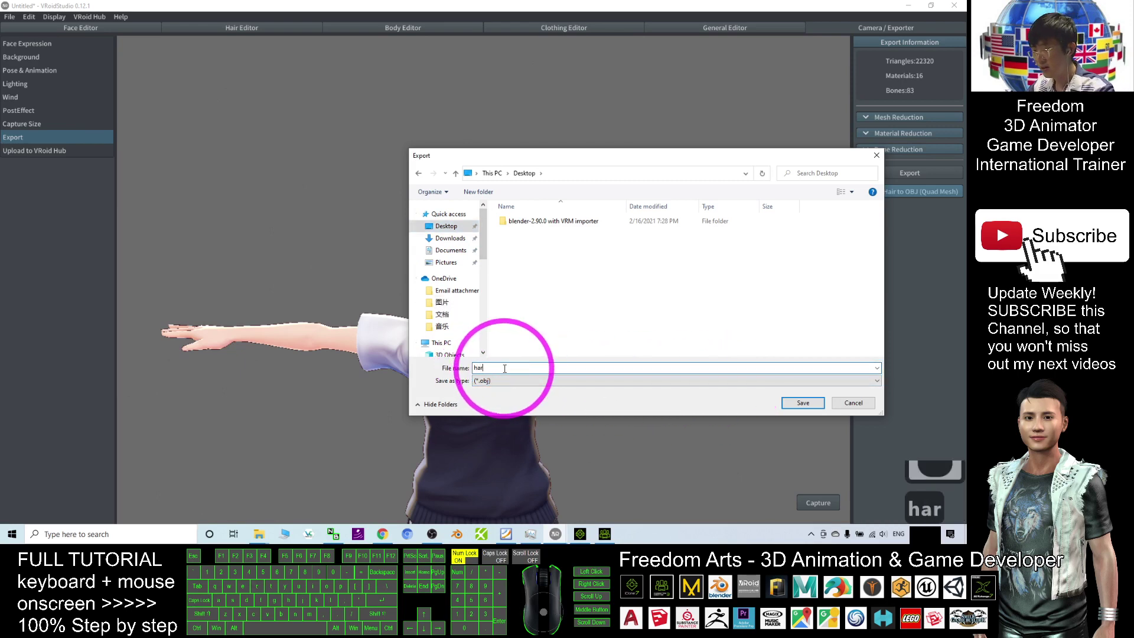
key("BackSpace")
type("ir girl 01")
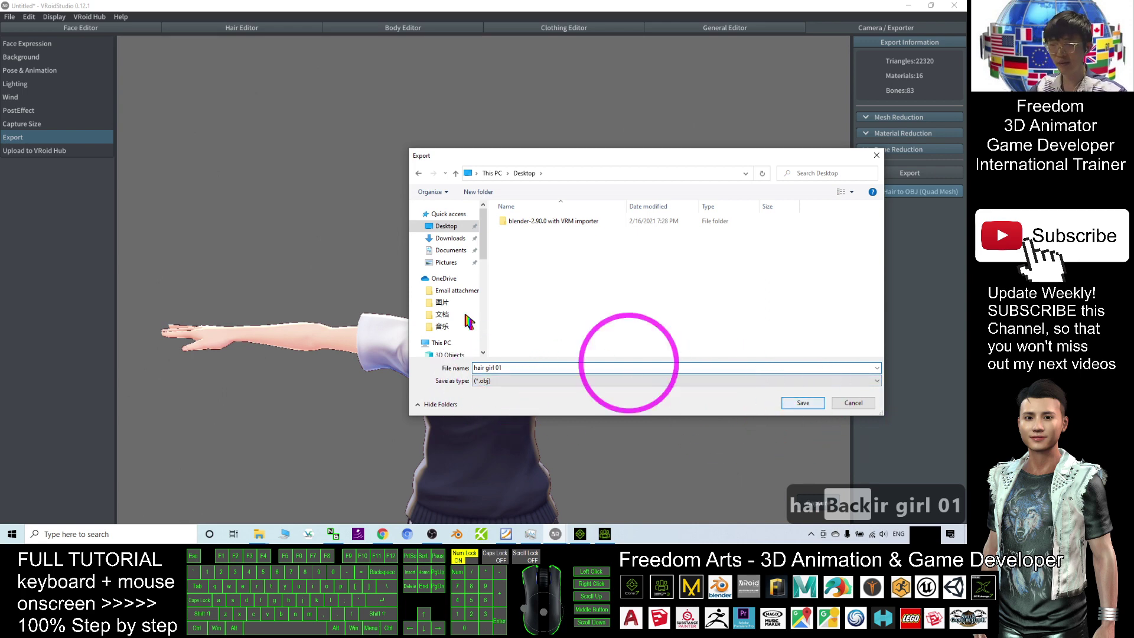
left_click(803, 405)
left_click(534, 361)
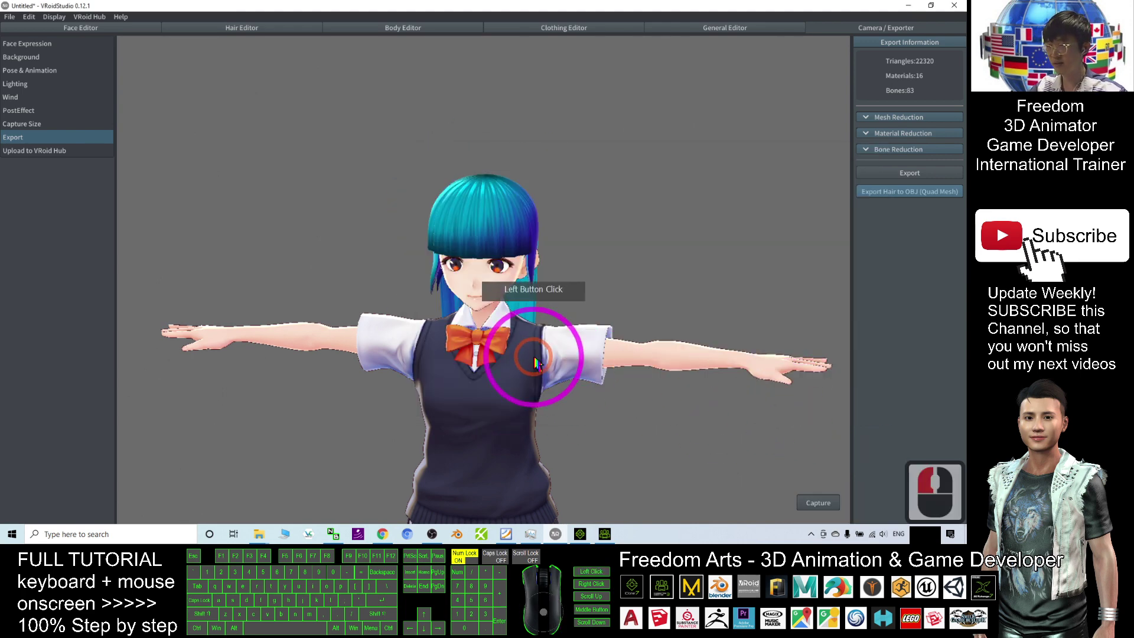
Uncover the desktop icons by moving the VRoid Studio window aside and minimizing iClone and the PDF reader behind it
left_click_drag(522, 6, 638, 73)
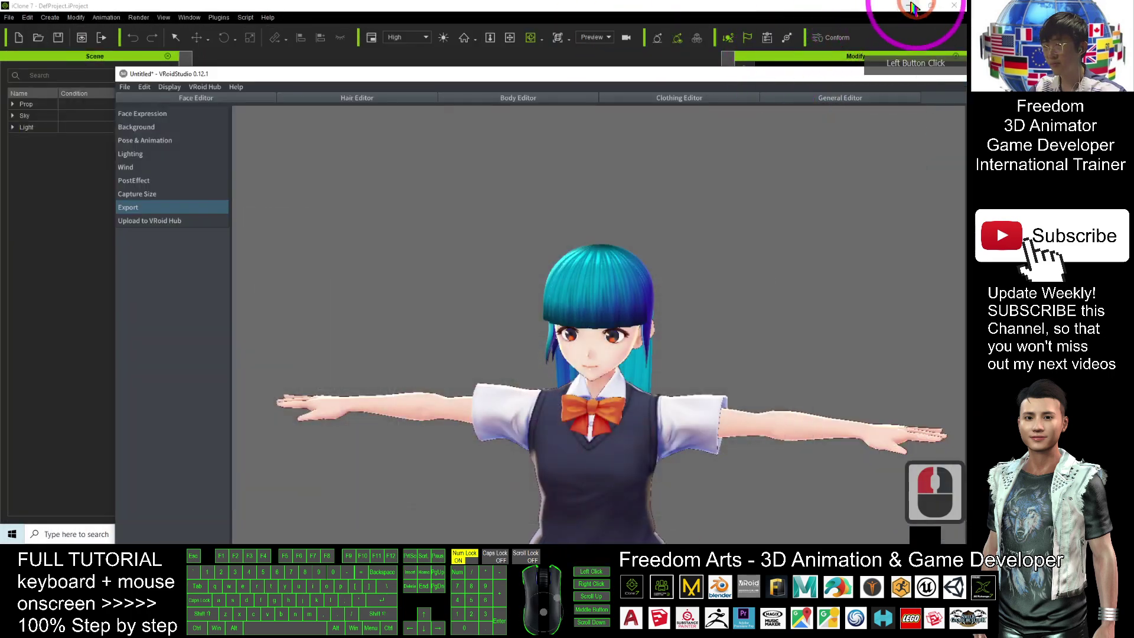
left_click(910, 7)
left_click(660, 70)
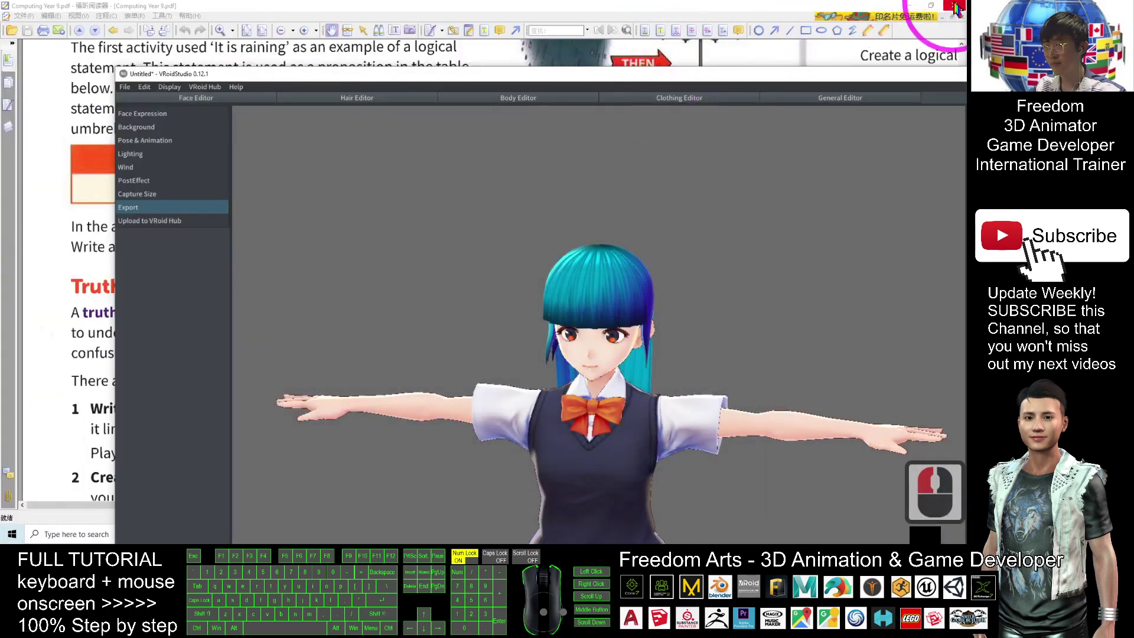
left_click(910, 6)
left_click_drag(597, 71, 590, 49)
Open the exported "hair girl 01.obj" in 3D Viewer, examine the hair mesh from the front, and close the viewer
left_click(20, 228)
double_click(21, 229)
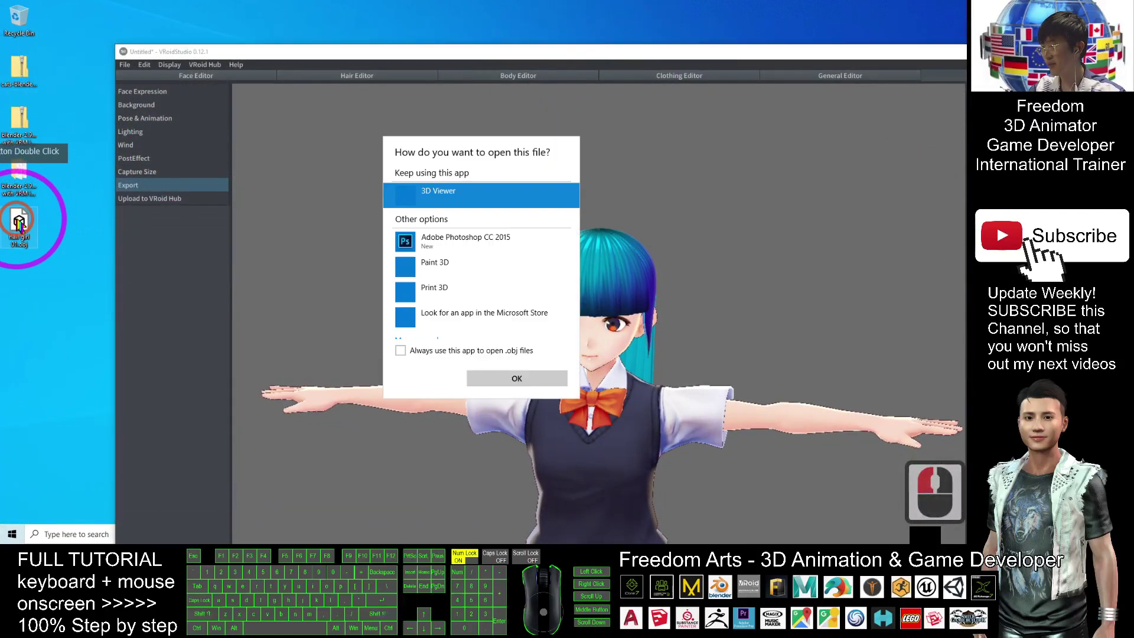
double_click(478, 201)
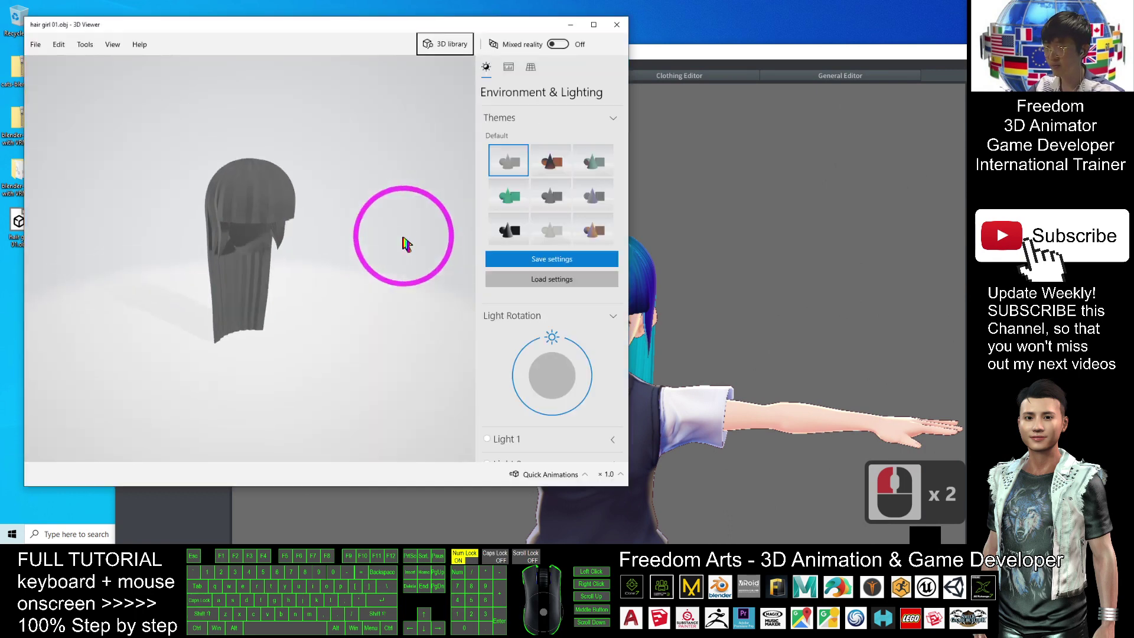
left_click_drag(322, 253, 299, 240)
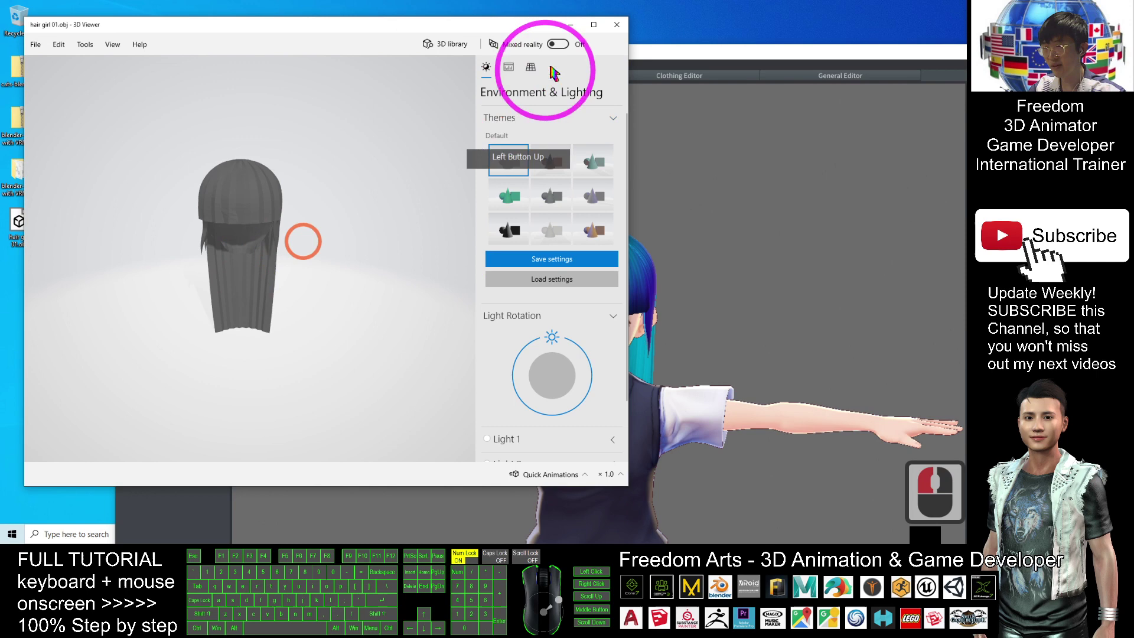
left_click(617, 24)
Maximize the VRoid Studio window again and return to the Hair Editor
left_click(641, 54)
left_click_drag(641, 54, 608, 6)
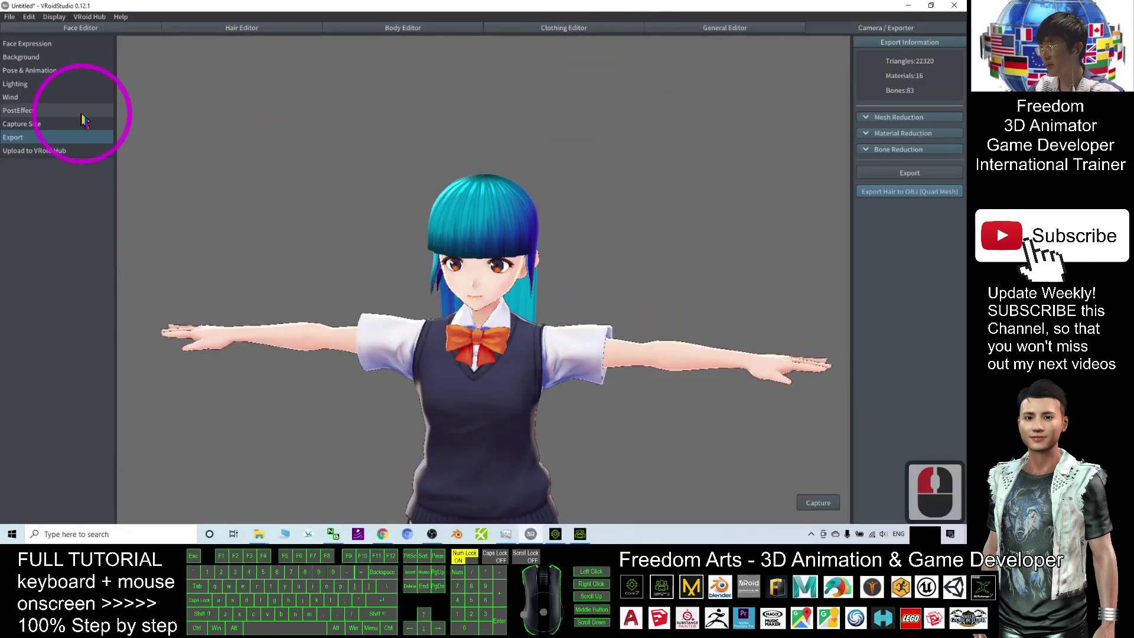
left_click(277, 31)
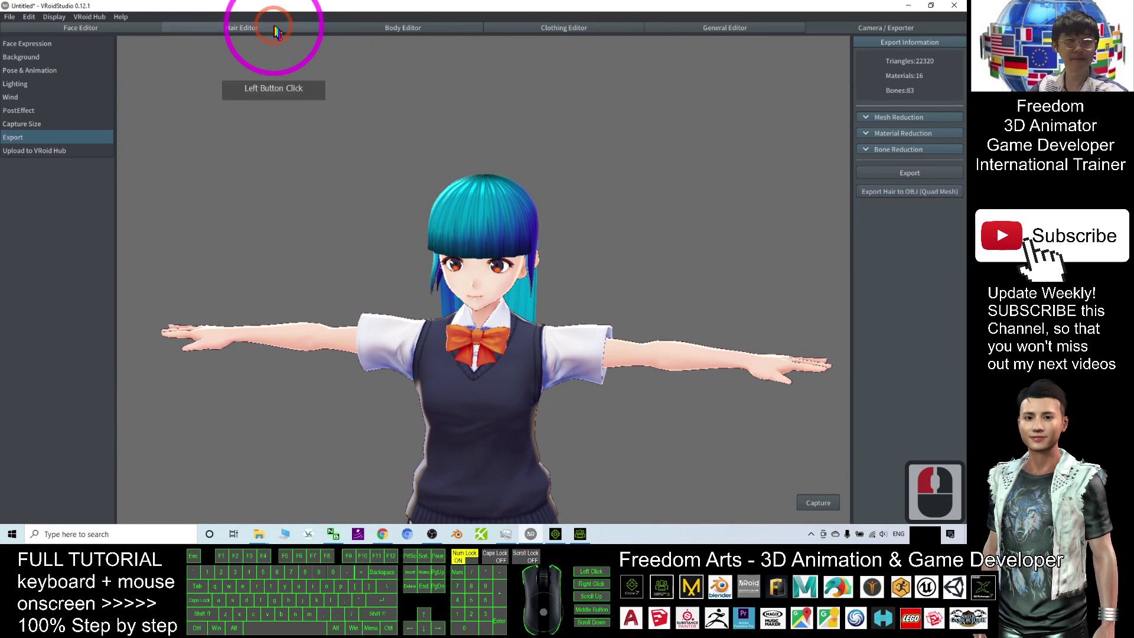
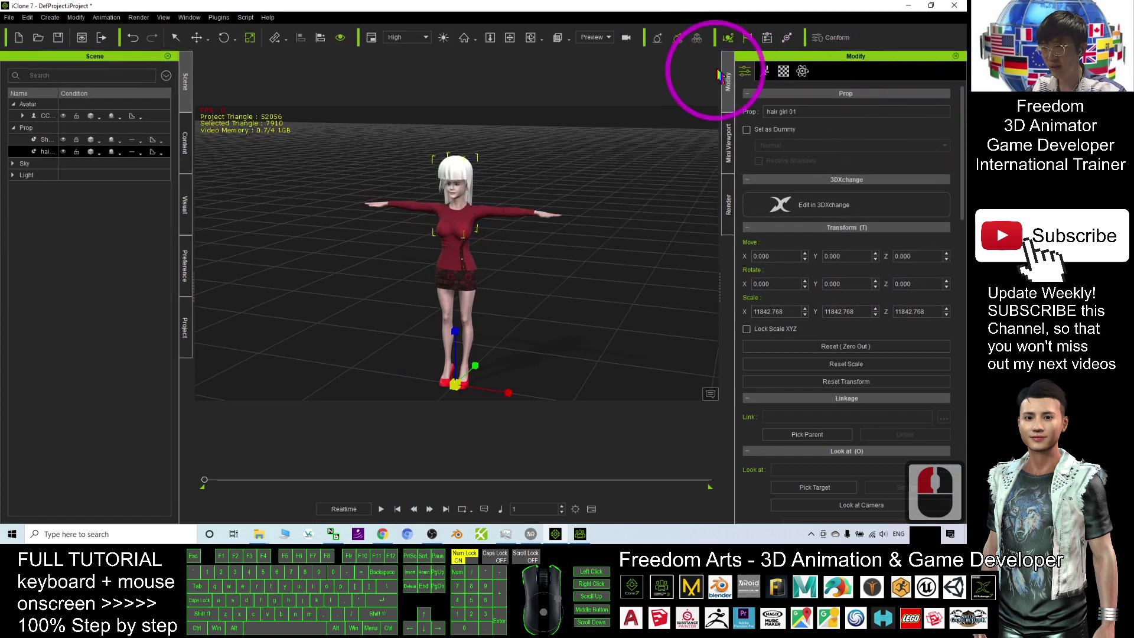
Set the pivot of the "hair girl 01" prop to the top centre of its bounding box
left_click(744, 72)
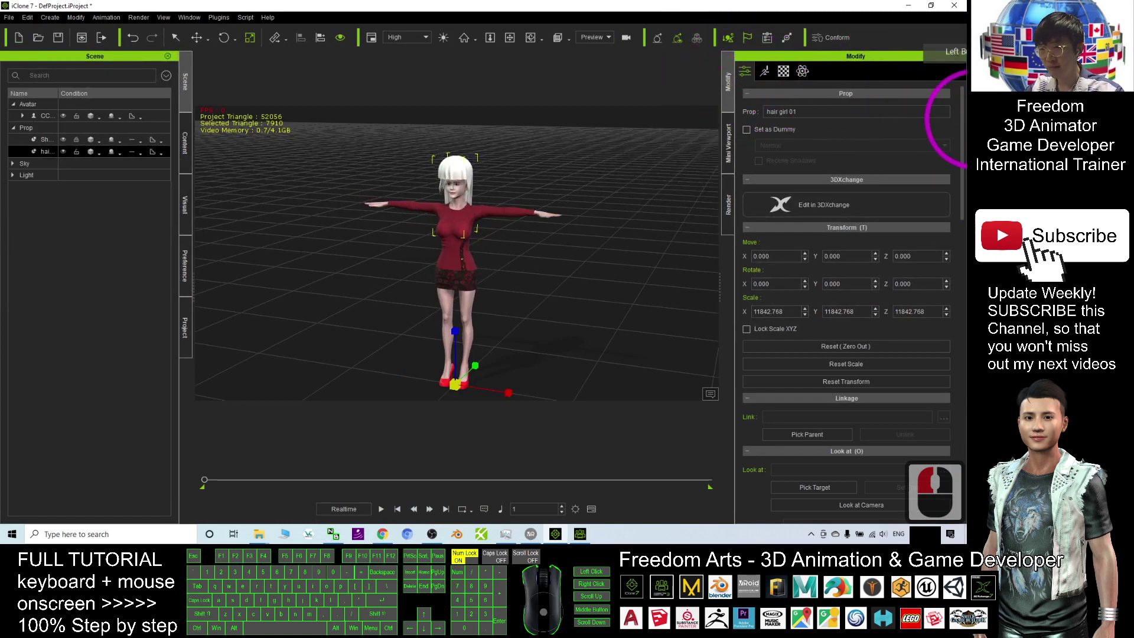
left_click_drag(963, 124, 969, 402)
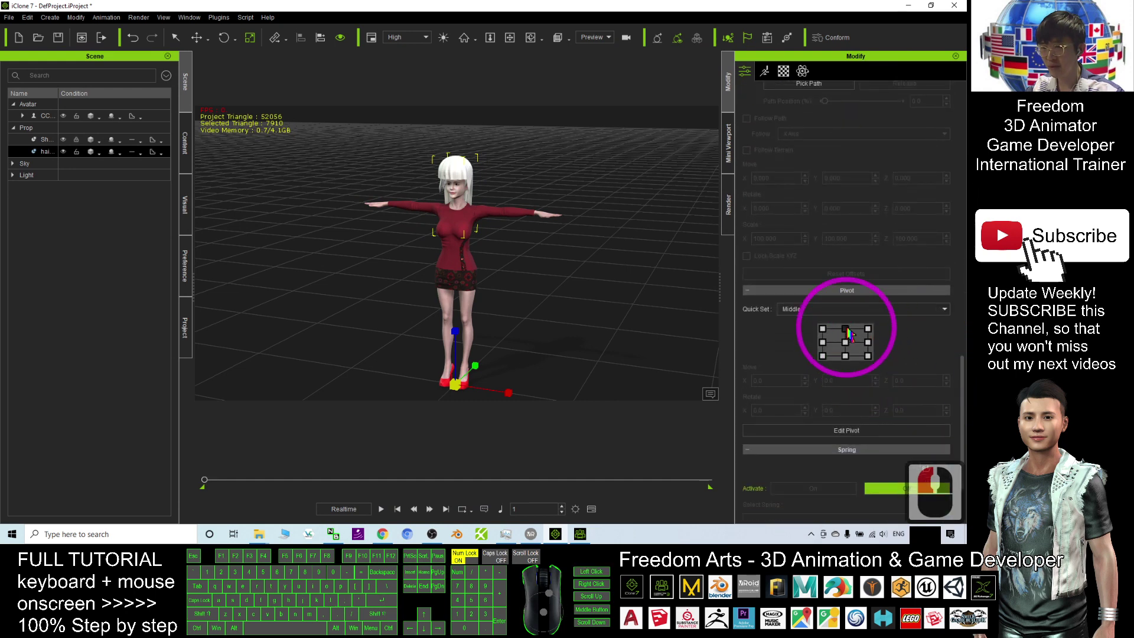
left_click_drag(521, 233, 388, 215)
Adjust the hair prop's position and scale over the avatar's head from the front and the side
key("w")
left_click(526, 172)
left_click_drag(526, 171, 611, 232)
key("r")
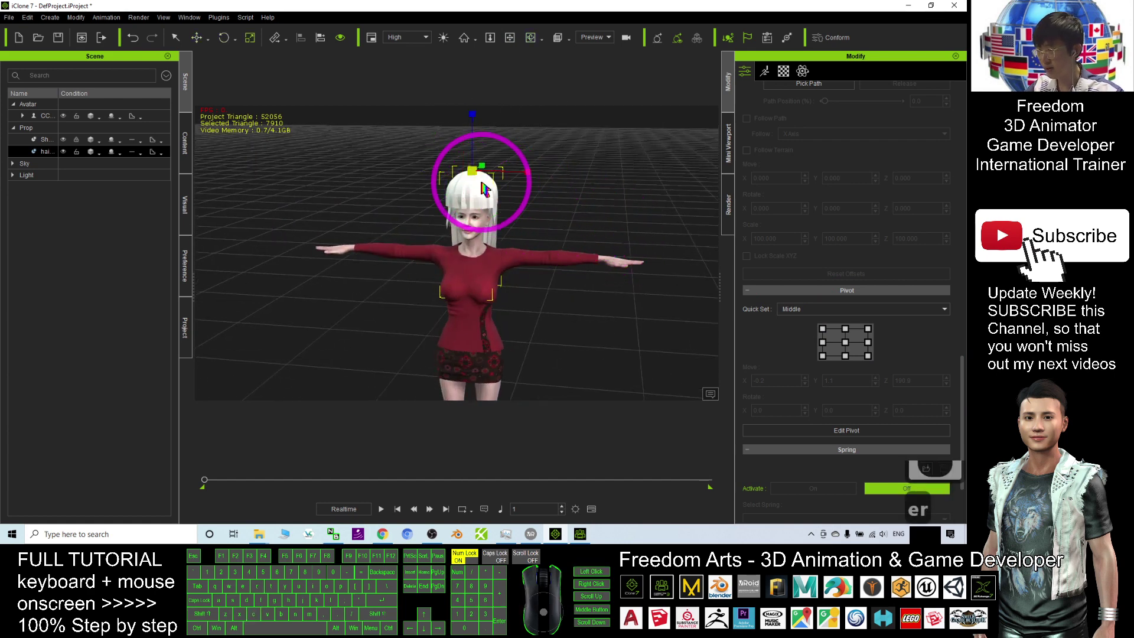
left_click_drag(464, 210, 600, 213)
key("e")
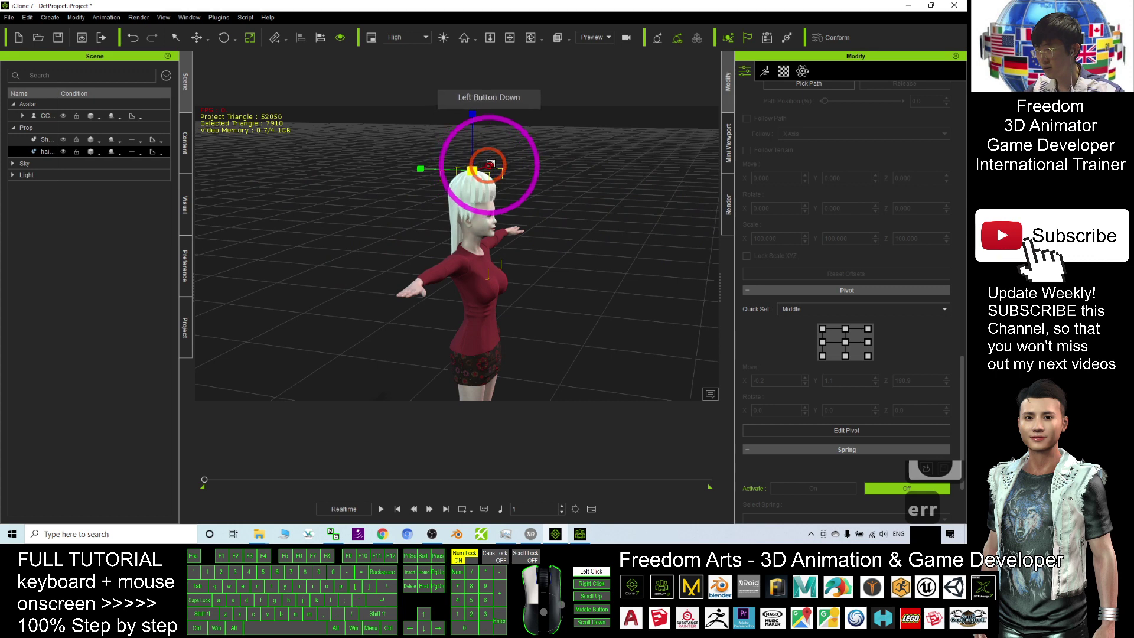
left_click_drag(519, 158, 587, 295)
Scale the hair down slightly from its top pivot so its width matches the avatar's head
scroll(650, 201, "up", 3)
key("x")
key("e")
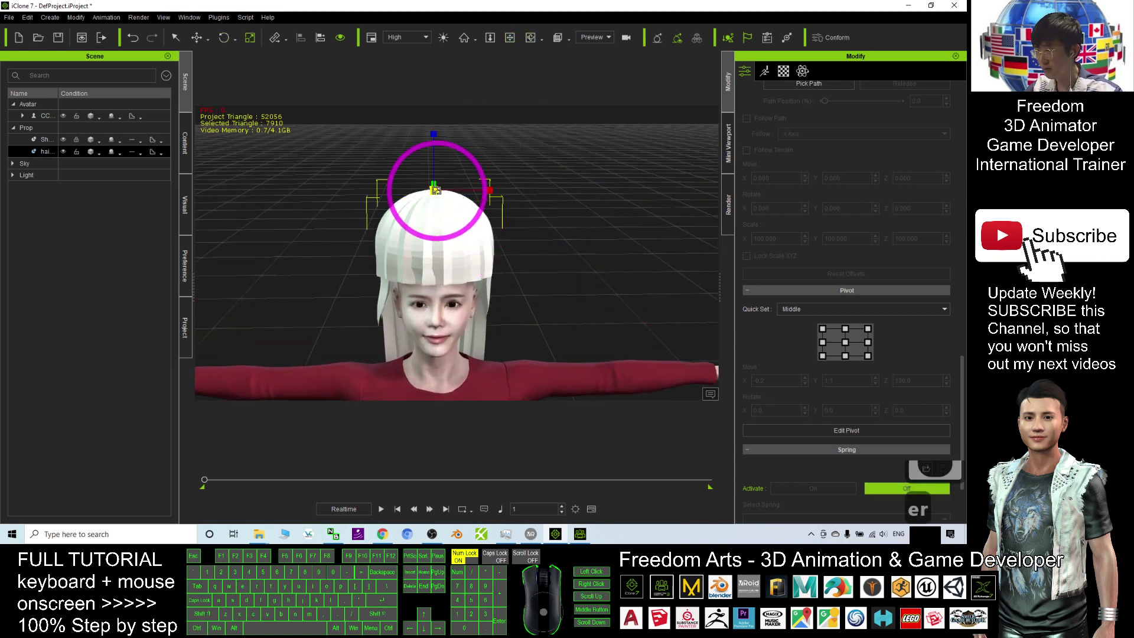
left_click_drag(434, 216, 450, 189)
Lower the hair onto the avatar's head so the fringe covers the forehead, and refine its scale
key("w")
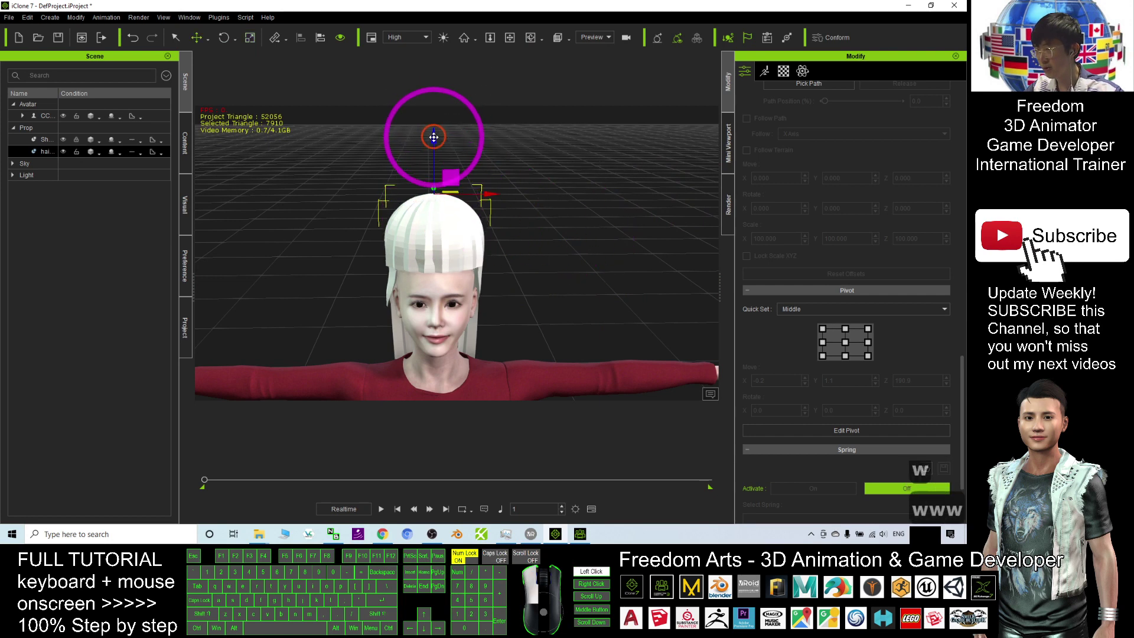
left_click_drag(440, 168, 537, 246)
key("c")
key("c")
key("x")
key("c")
key("c")
key("c")
scroll(501, 231, "up", 2)
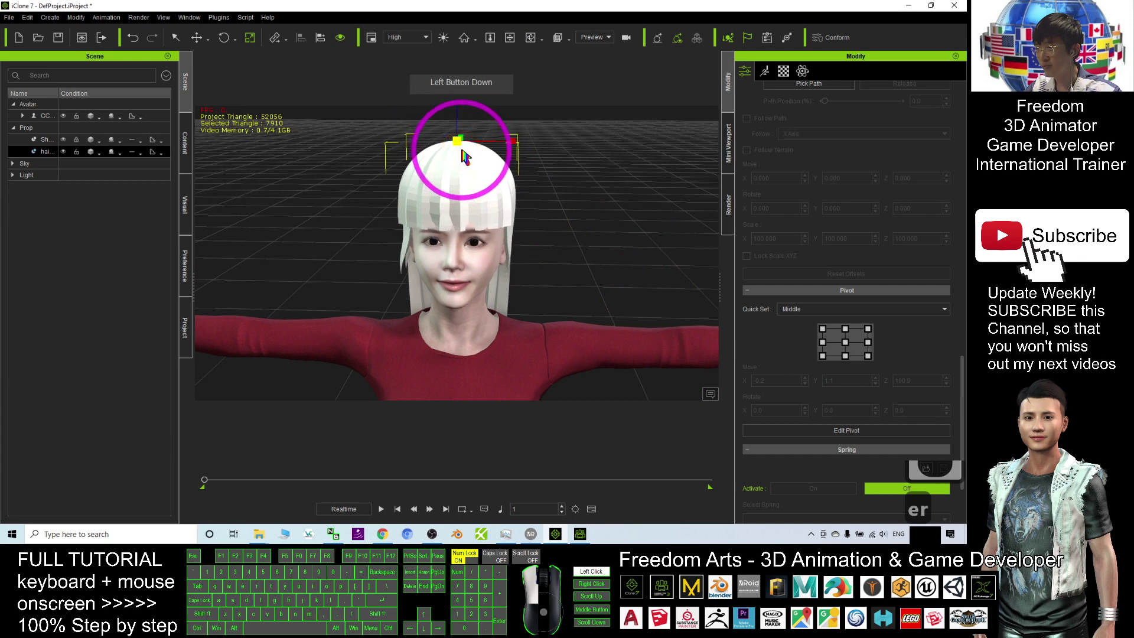
left_click_drag(468, 154, 481, 215)
double_click(501, 202)
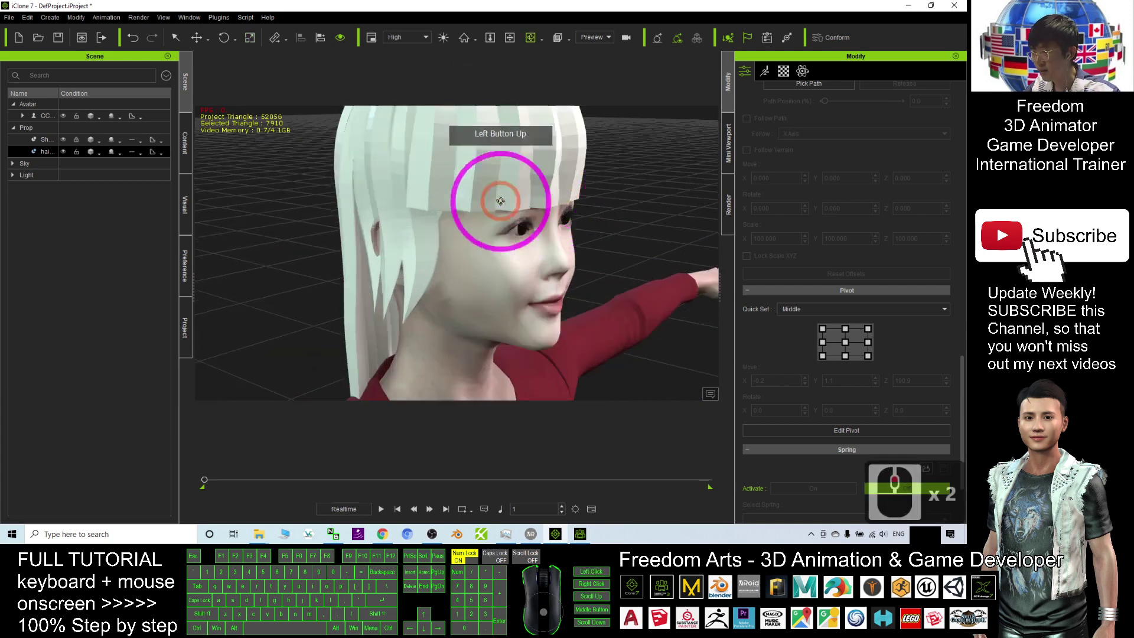
Examine the hair's fit around the forehead, crown and ears from both sides and from a distance
left_click_drag(541, 182, 484, 204)
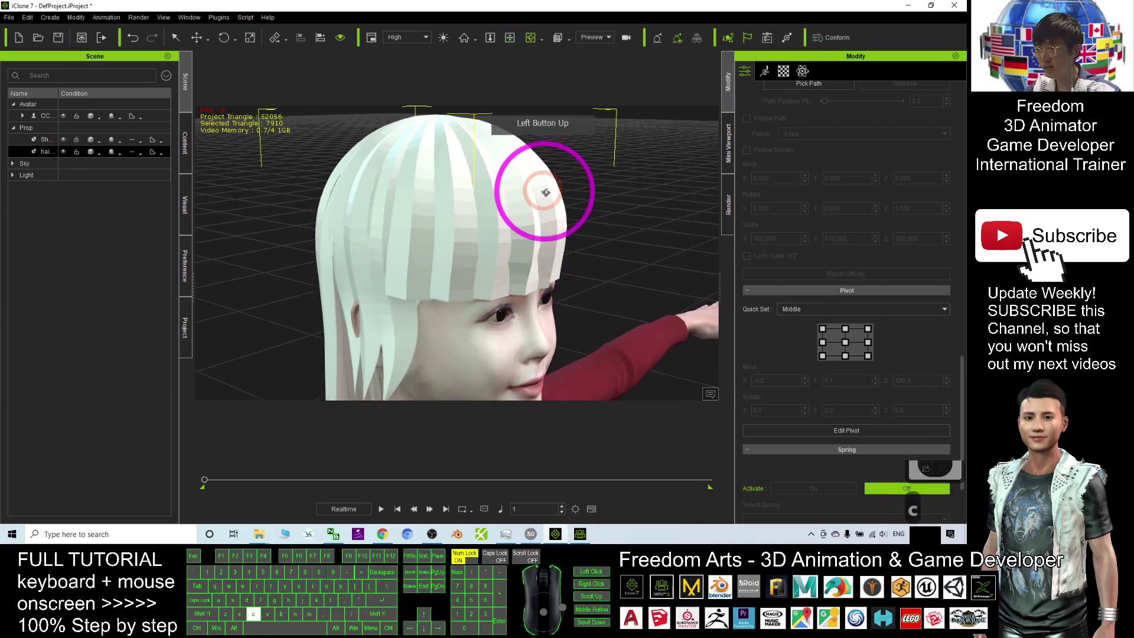
key("c")
key("c")
key("c")
key("c")
key("c")
key("c")
key("c")
key("c")
key("c")
key("c")
key("c")
key("c")
key("c")
key("c")
key("c")
key("c")
key("c")
key("c")
key("c")
key("c")
key("c")
key("c")
key("c")
key("c")
key("c")
key("c")
key("c")
key("c")
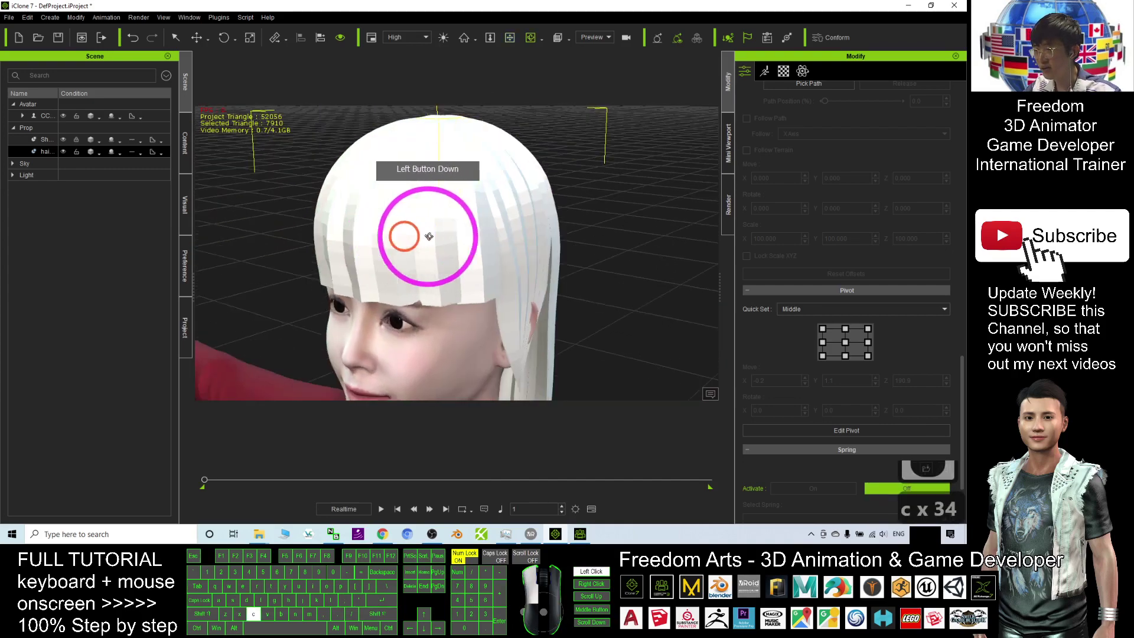
key("x")
key("x")
key("x")
key("x")
key("x")
key("x")
key("x")
key("x")
key("x")
key("x")
key("x")
key("x")
key("x")
key("x")
key("x")
key("x")
key("x")
key("x")
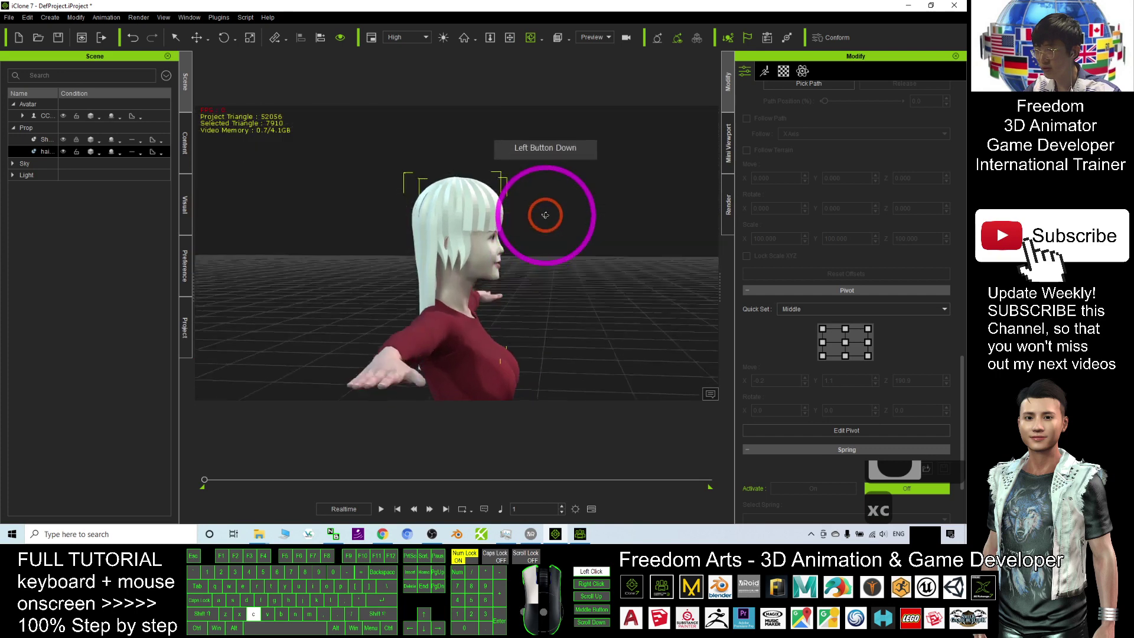
Fine-tune the hair's height on the avatar's head along the vertical axis
key("w")
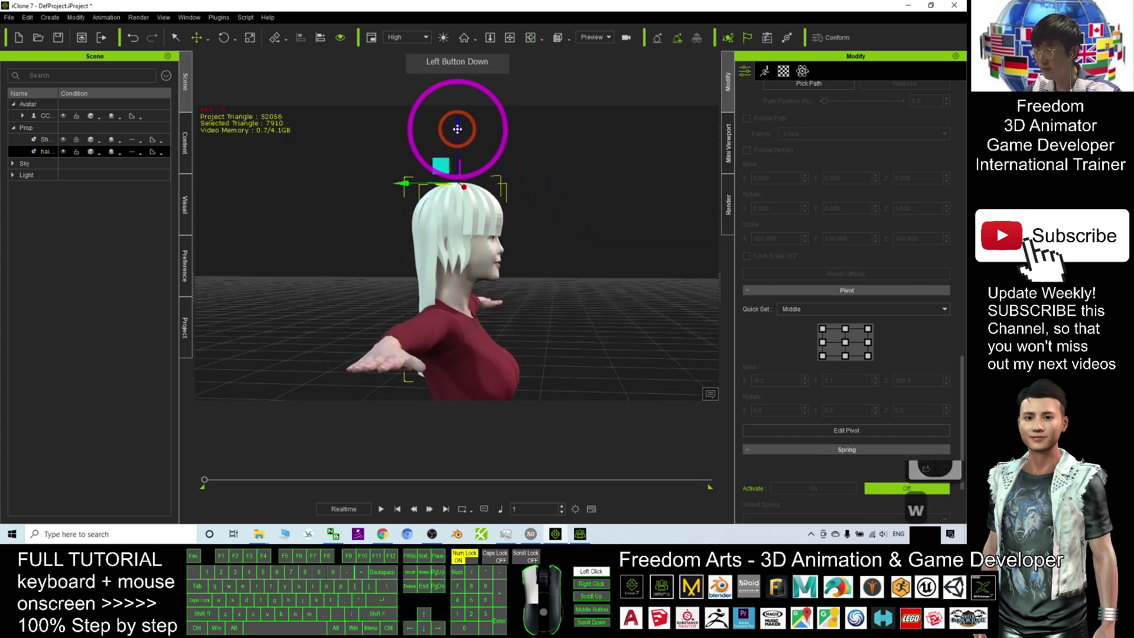
key("c")
key("c")
key("c")
key("c")
key("c")
key("c")
key("c")
left_click_drag(458, 127, 474, 246)
key("x")
key("c")
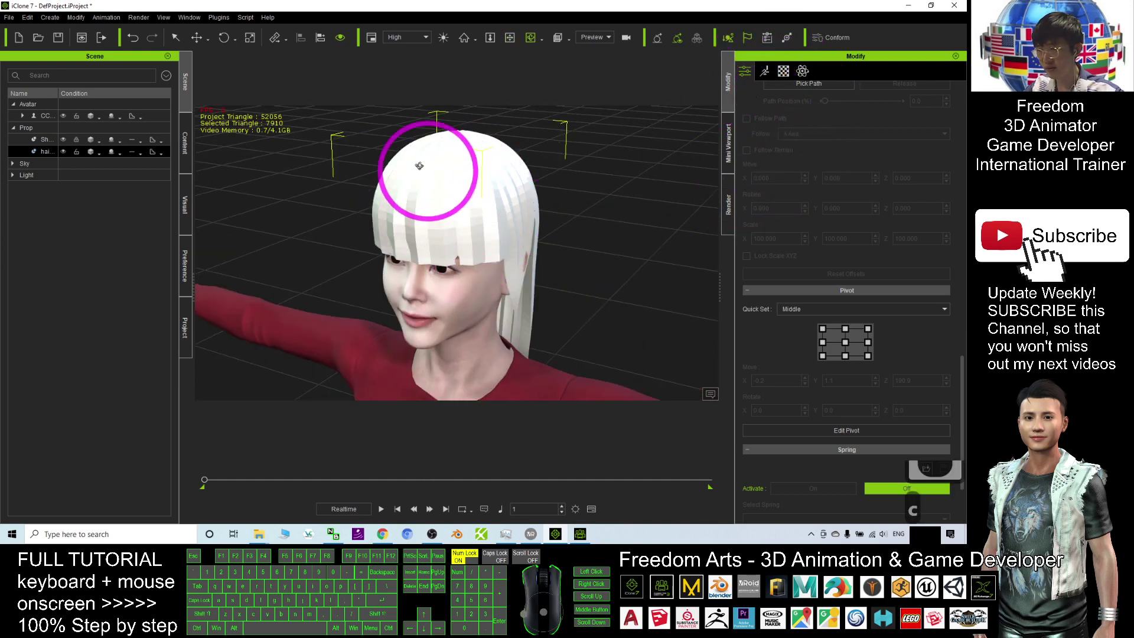
Apply the layer PNG from the desktop as the hair material's Base Color texture and restore the full-size iClone window
left_click(784, 70)
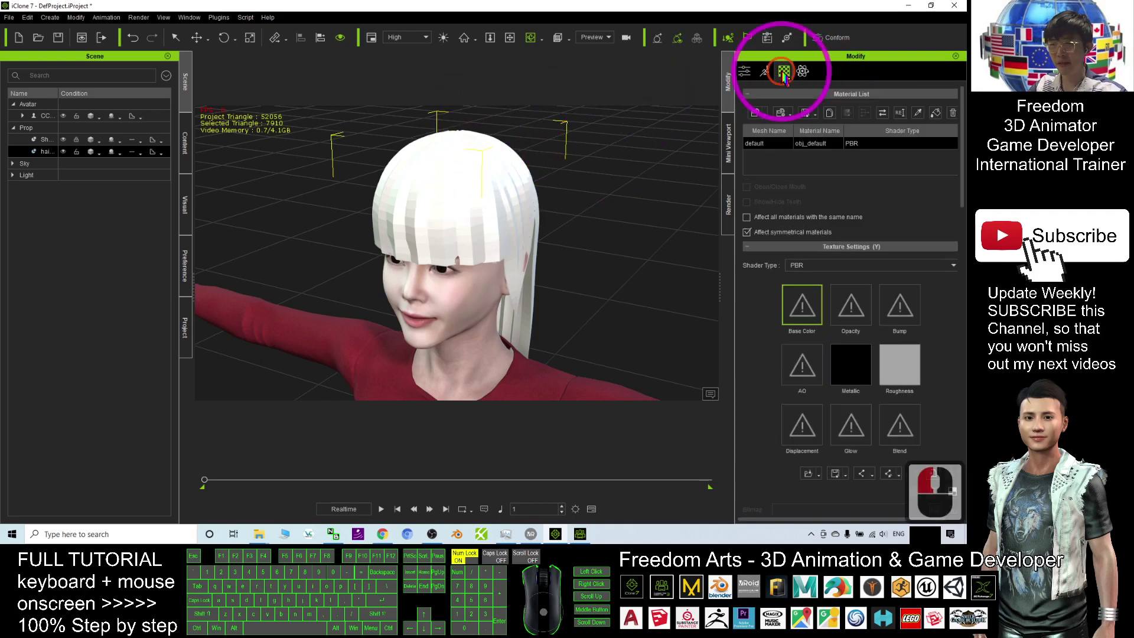
left_click_drag(595, 7, 379, 53)
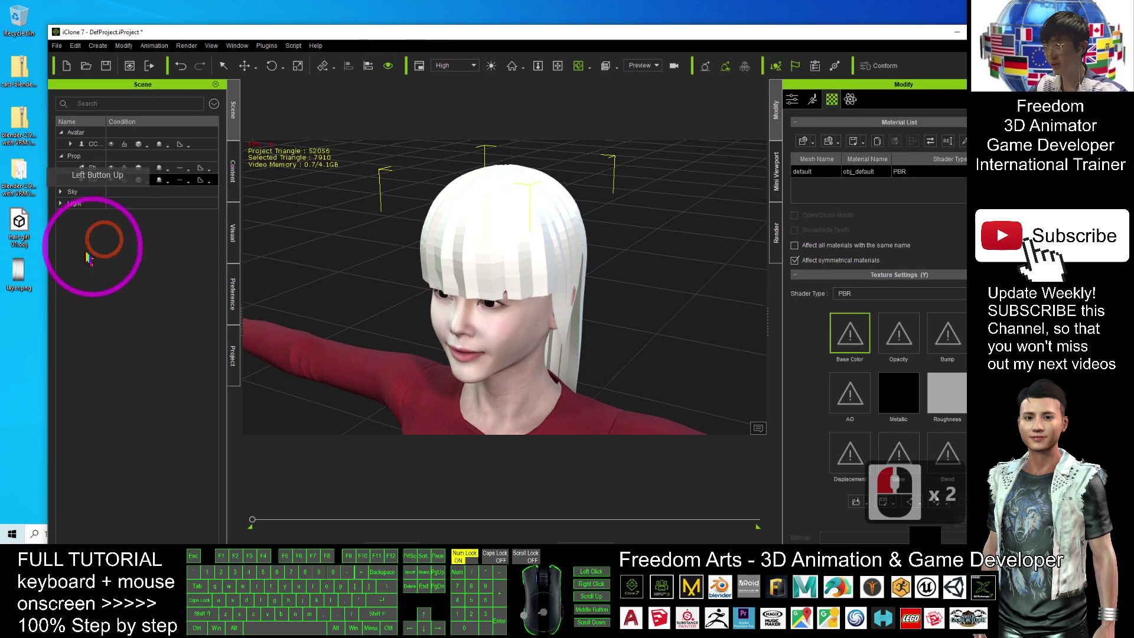
left_click_drag(19, 268, 849, 332)
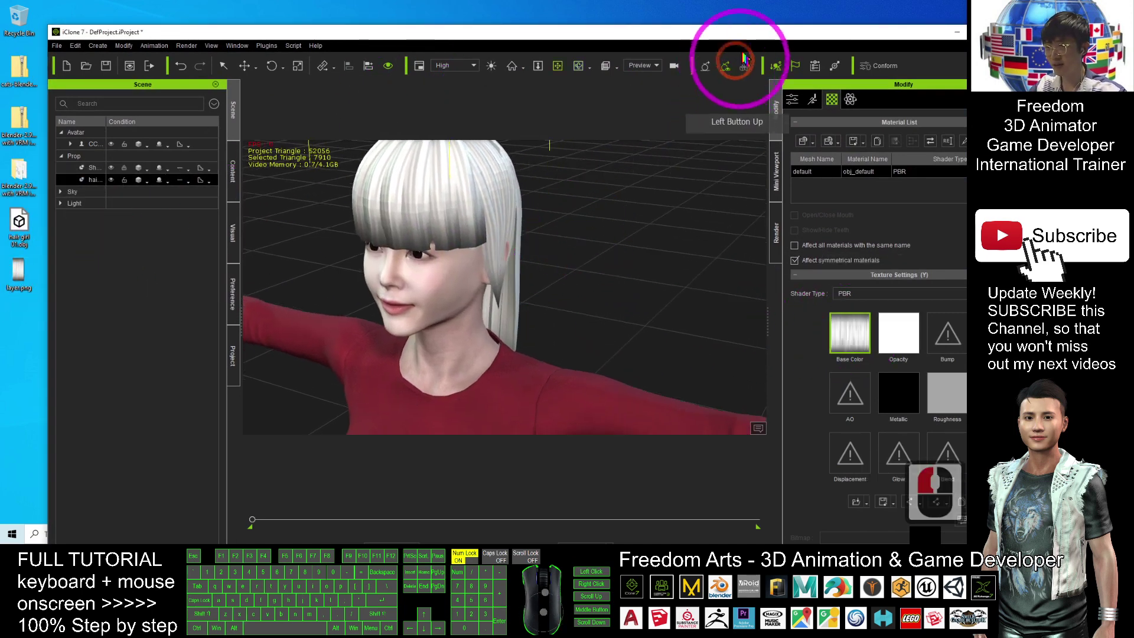
double_click(727, 33)
scroll(491, 191, "down", 3)
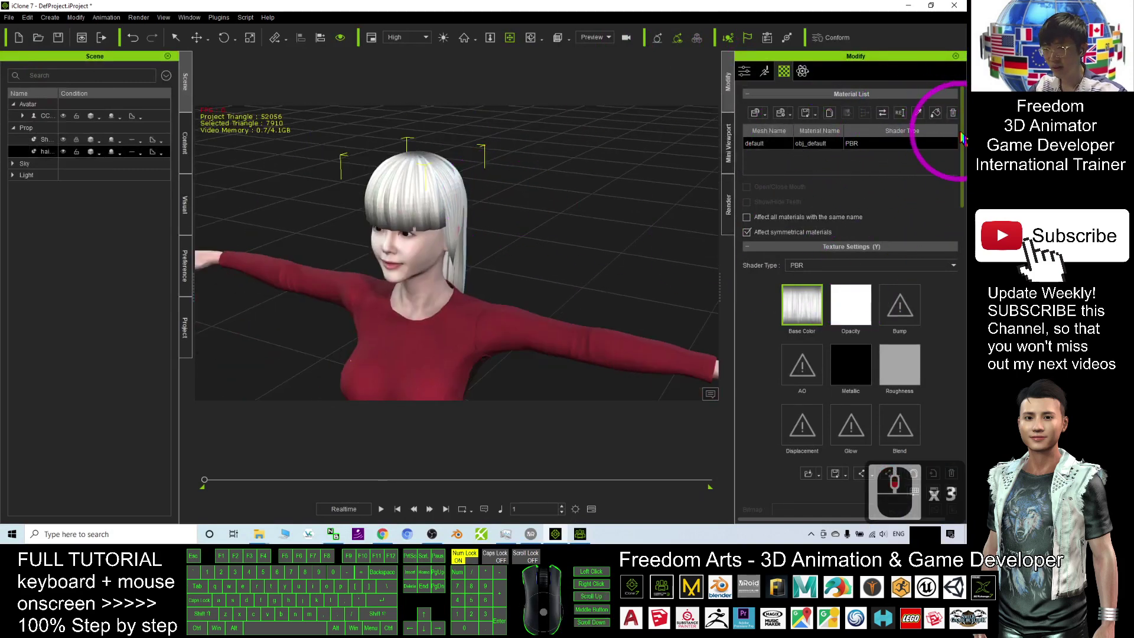
Enable Smooth Mesh on the hair prop, using the Subdivision method instead of Tessellation
scroll(954, 177, "down", 6)
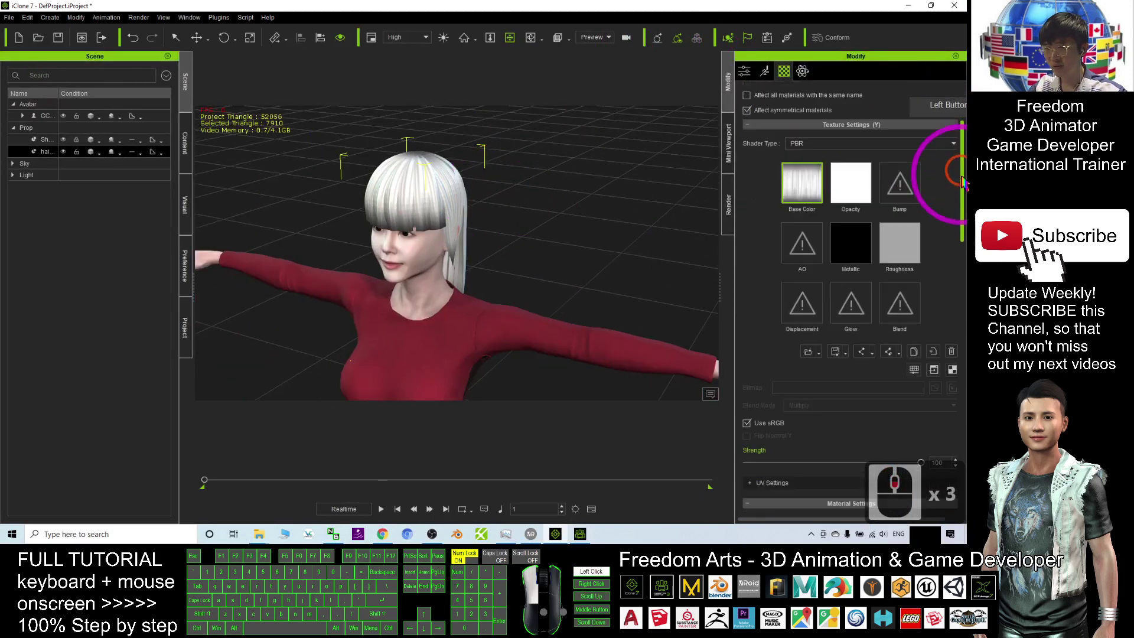
left_click(746, 71)
double_click(963, 422)
left_click_drag(963, 422, 963, 248)
left_click(755, 203)
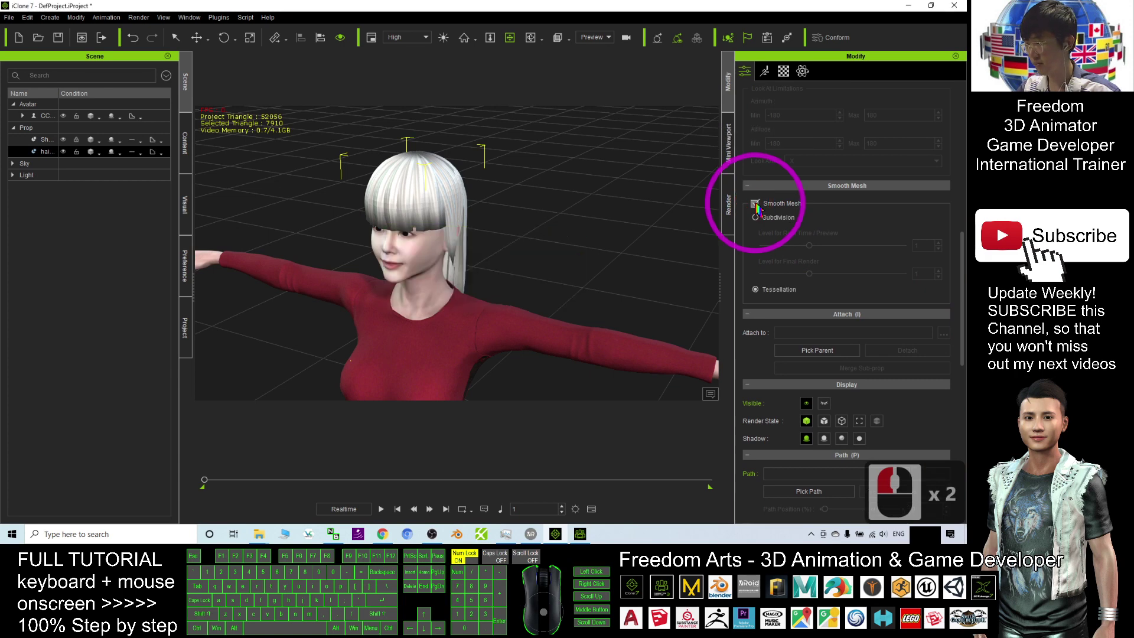
scroll(413, 190, "down", 5)
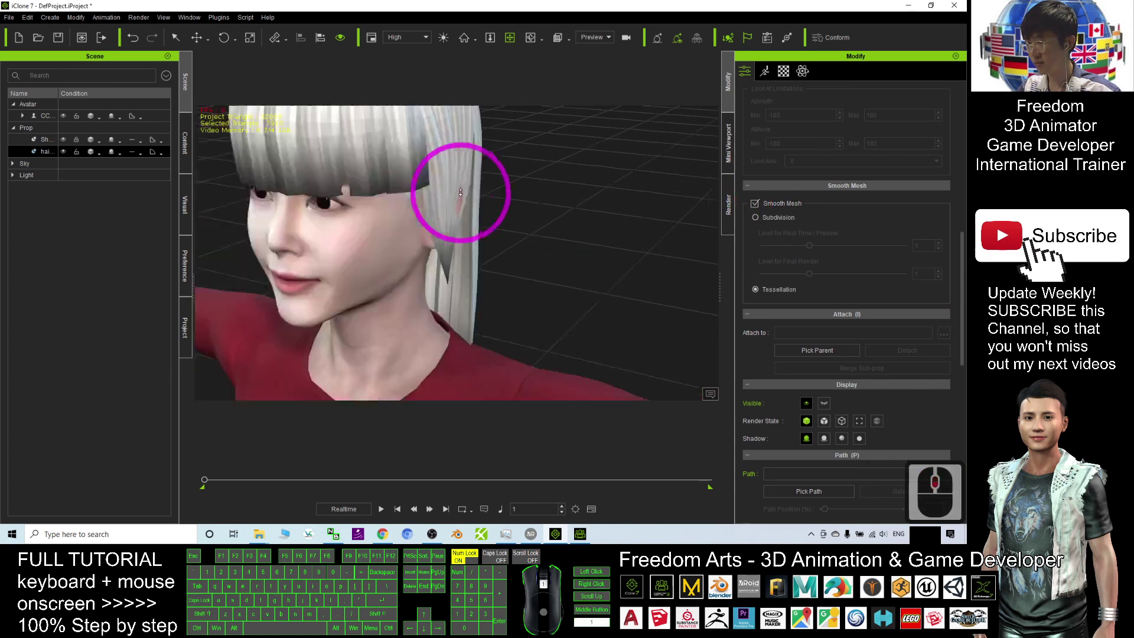
scroll(460, 192, "down", 5)
left_click_drag(494, 239, 766, 219)
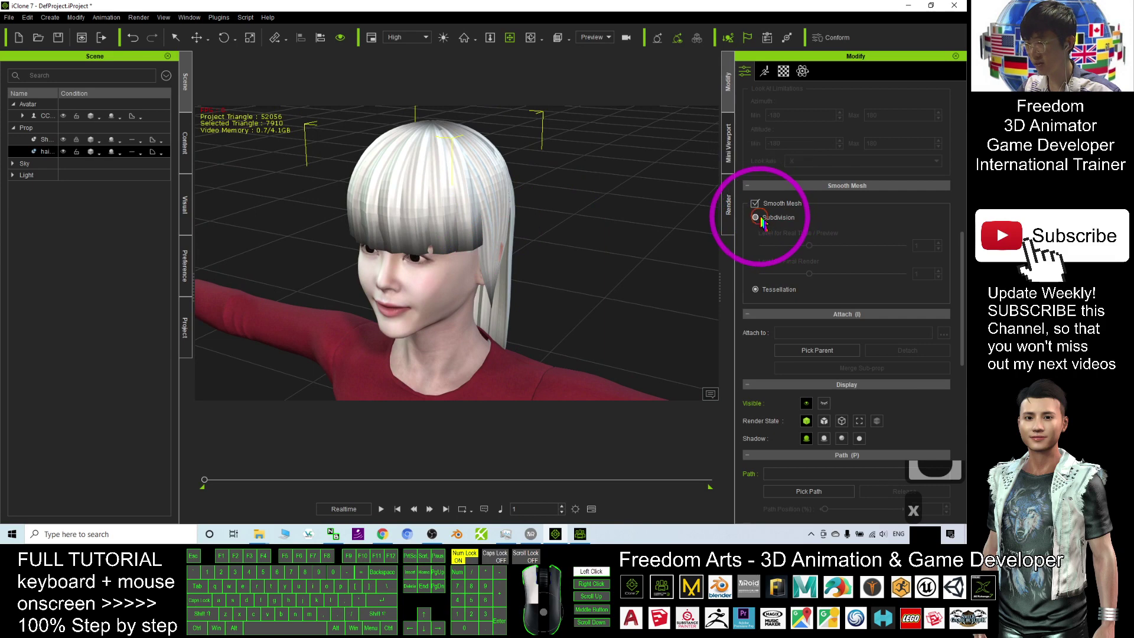
left_click(757, 217)
double_click(425, 203)
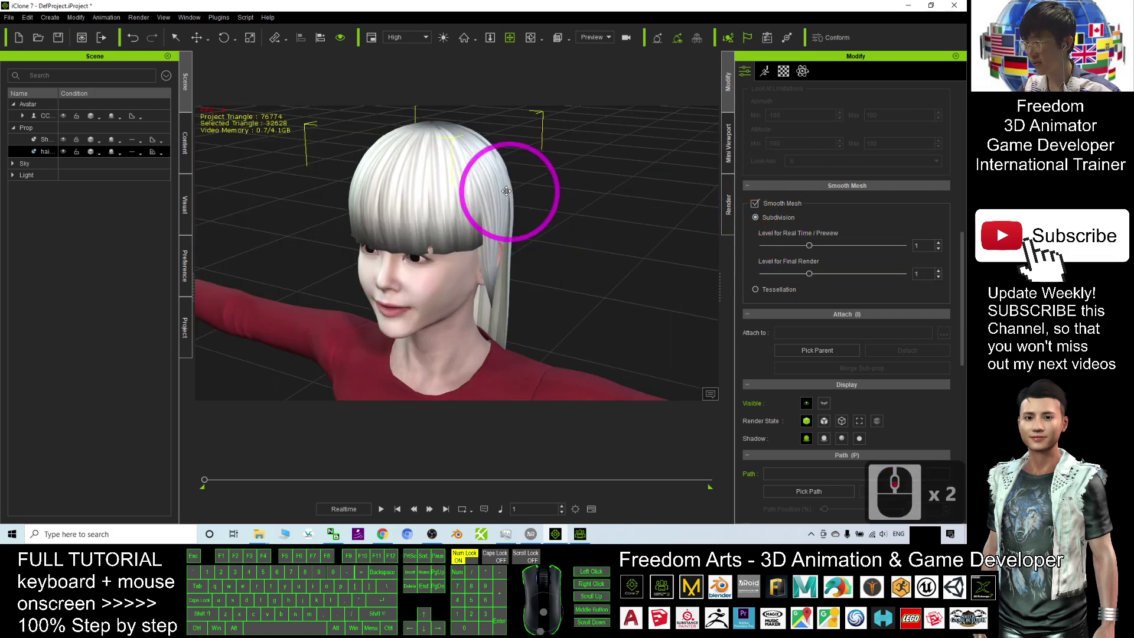
left_click_drag(506, 191, 473, 204)
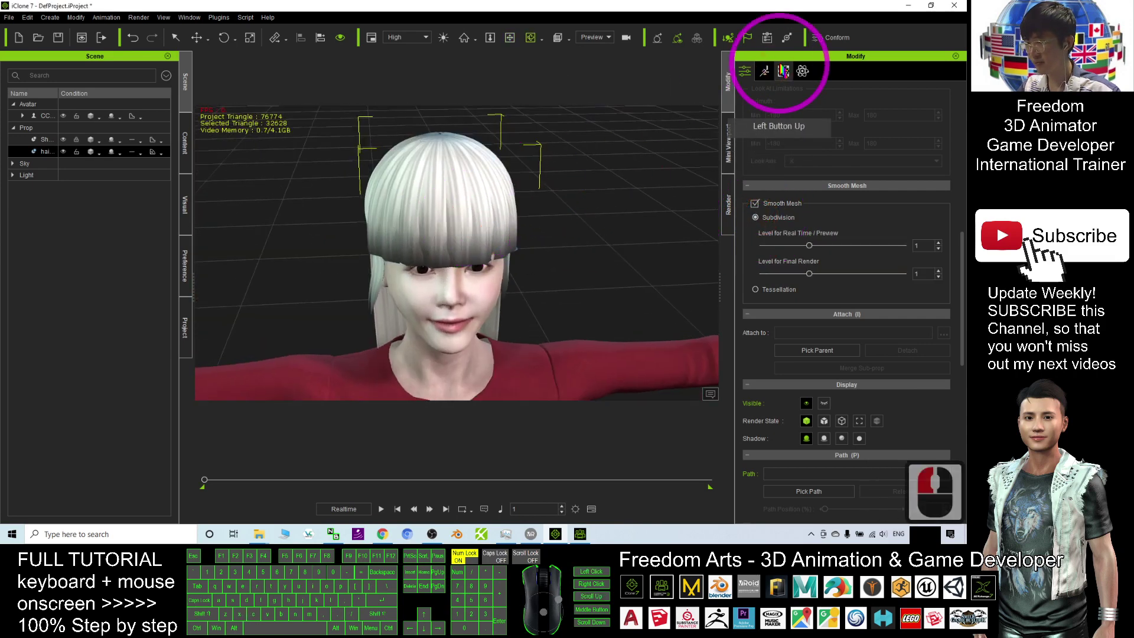
Darken the hair material's Diffuse Color to near black
left_click(783, 71)
scroll(839, 248, "down", 20)
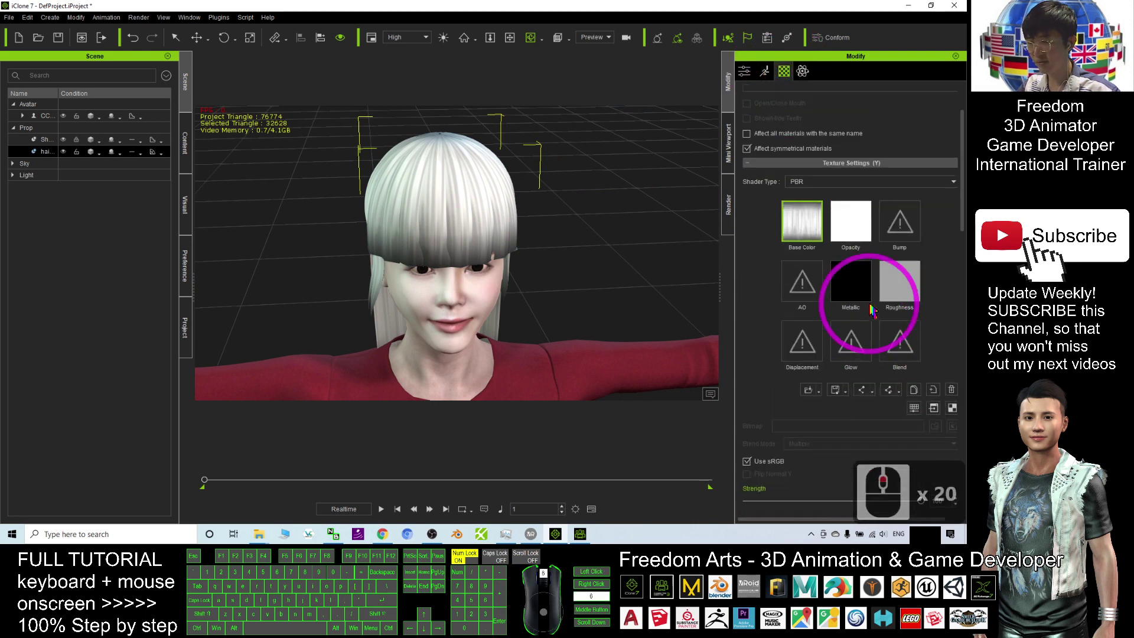
scroll(813, 242, "down", 10)
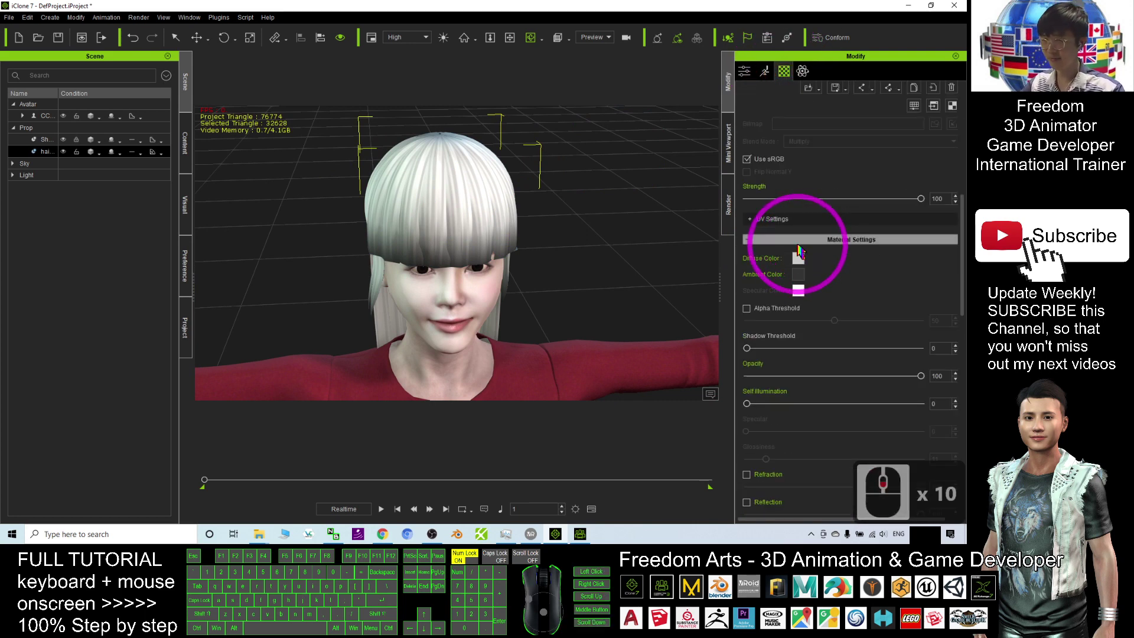
left_click(798, 258)
left_click(596, 270)
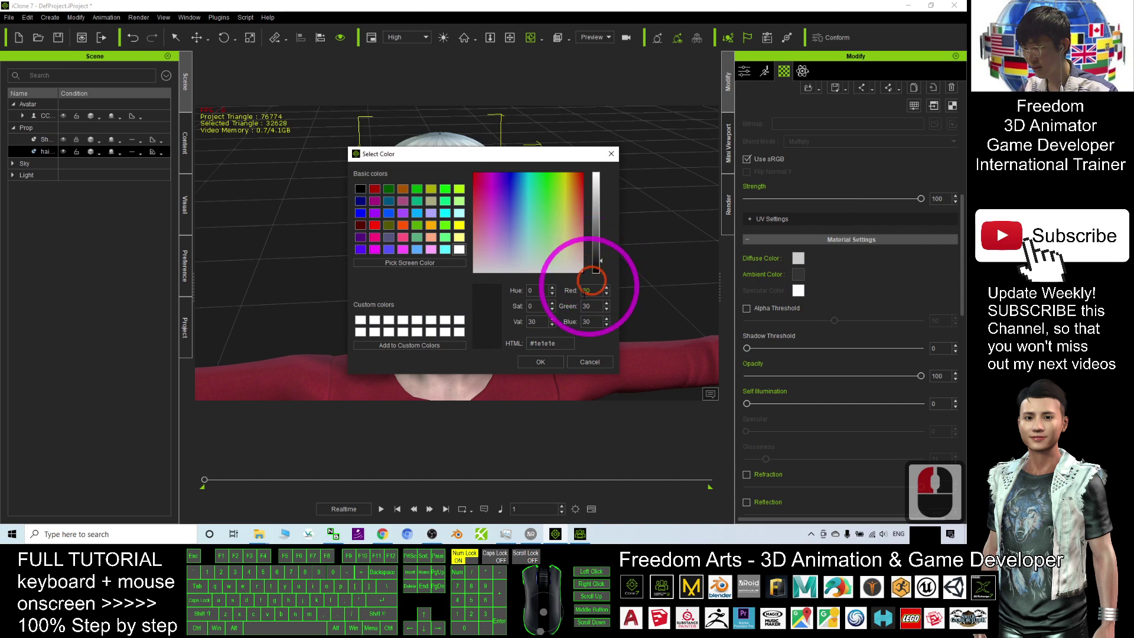
left_click(540, 362)
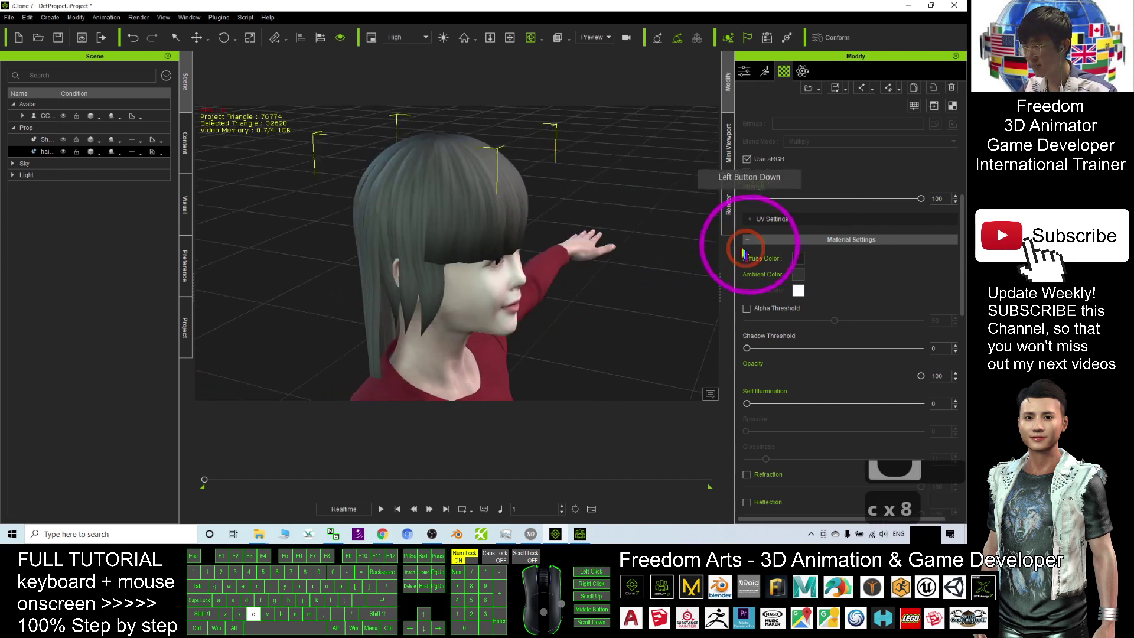
Set the hair material's Diffuse Color to dark green from the basic colors
left_click(797, 259)
left_click(391, 185)
left_click(540, 364)
left_click_drag(577, 234, 304, 183)
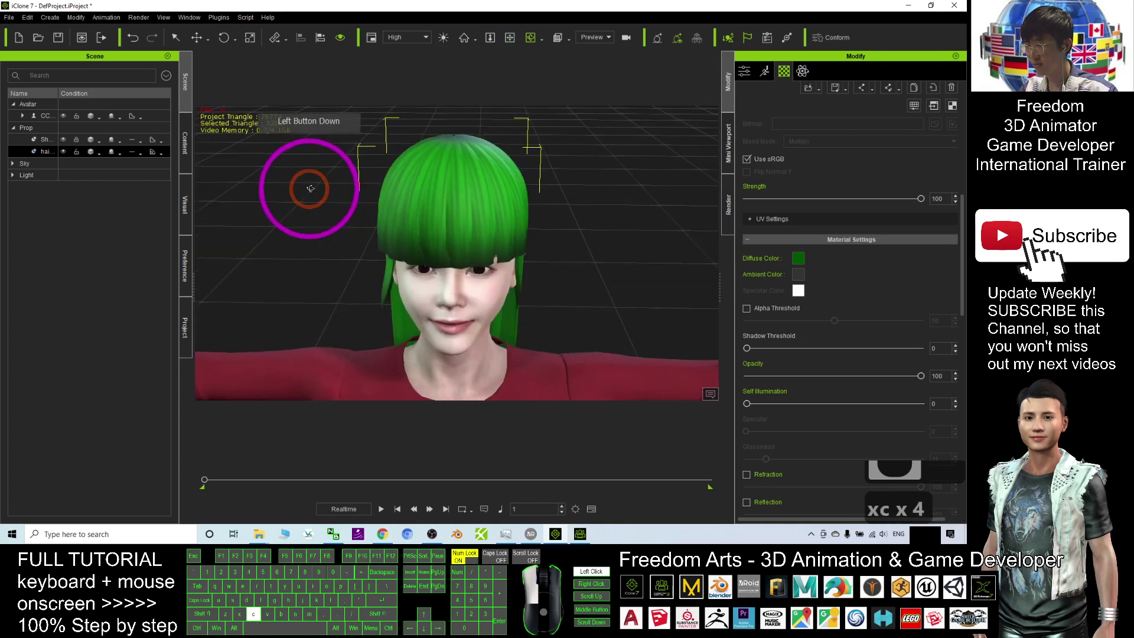
Move the green hair lower on the head and shift it front to back to fit the side profile
scroll(469, 203, "down", 3)
key("w")
key("r")
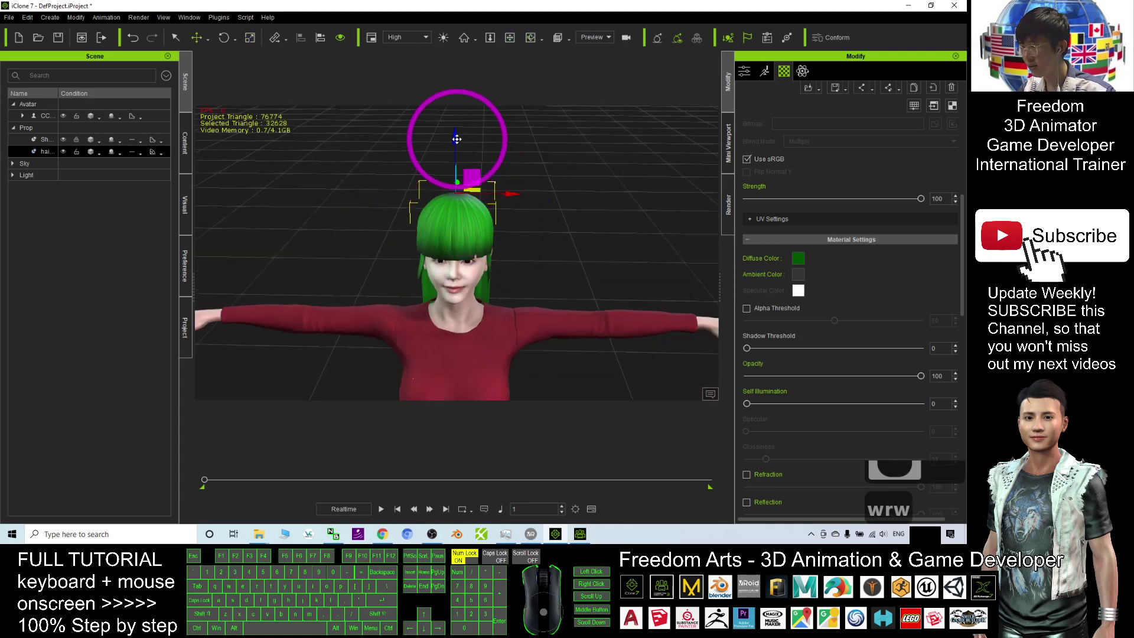
left_click_drag(456, 145, 471, 210)
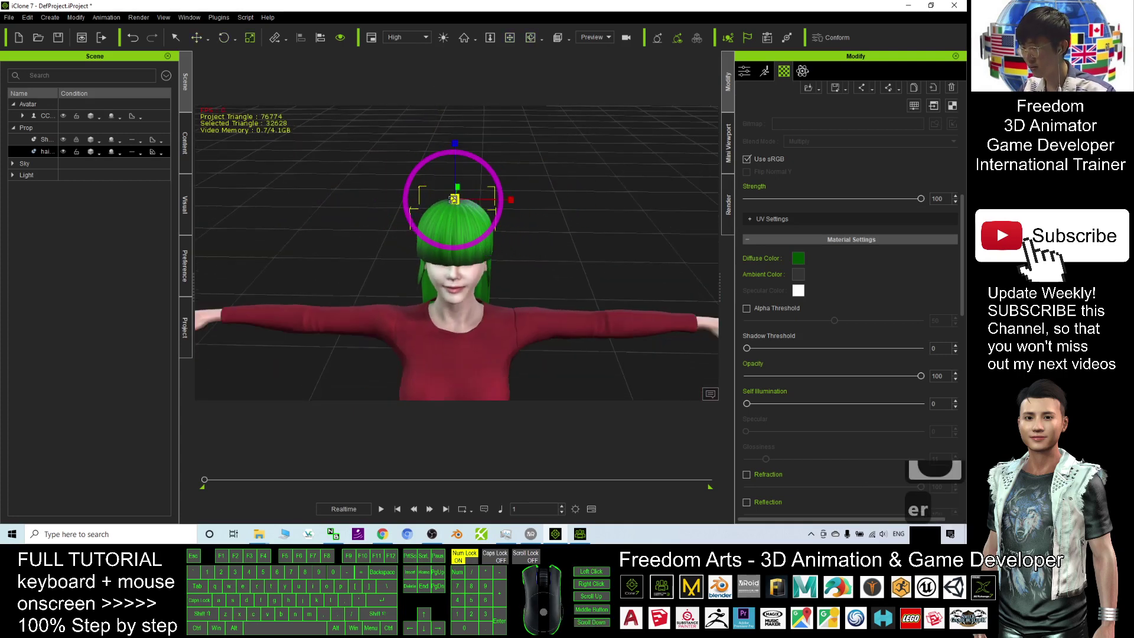
left_click_drag(370, 236, 569, 235)
key("w")
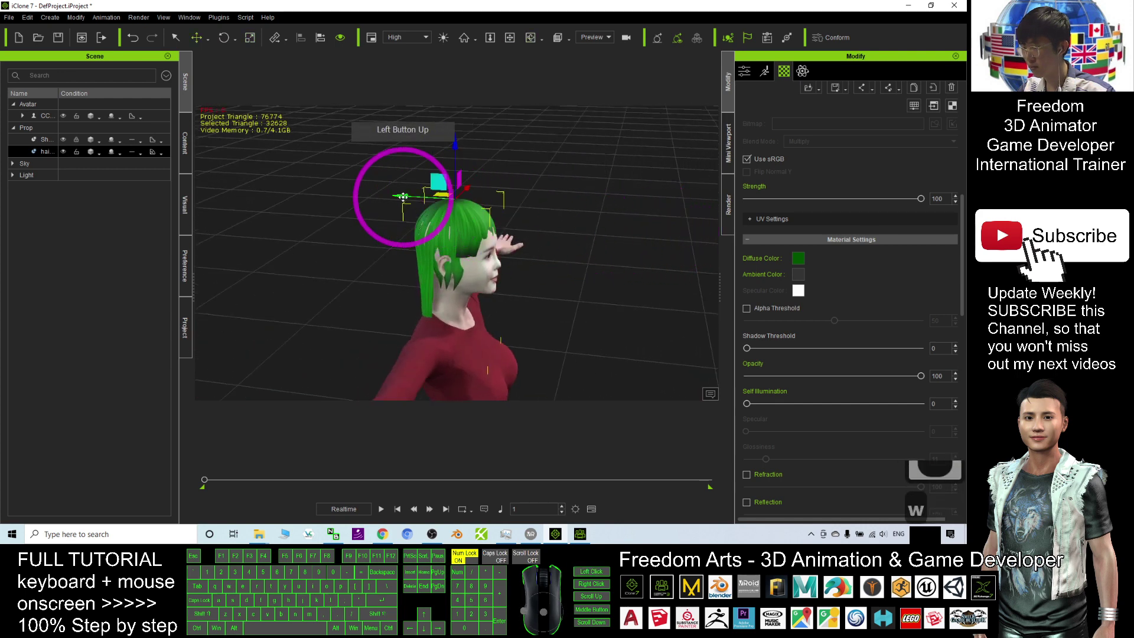
left_click_drag(406, 197, 472, 220)
Fine-tune the green hair's scale in height and width so it fits the avatar's head
key("r")
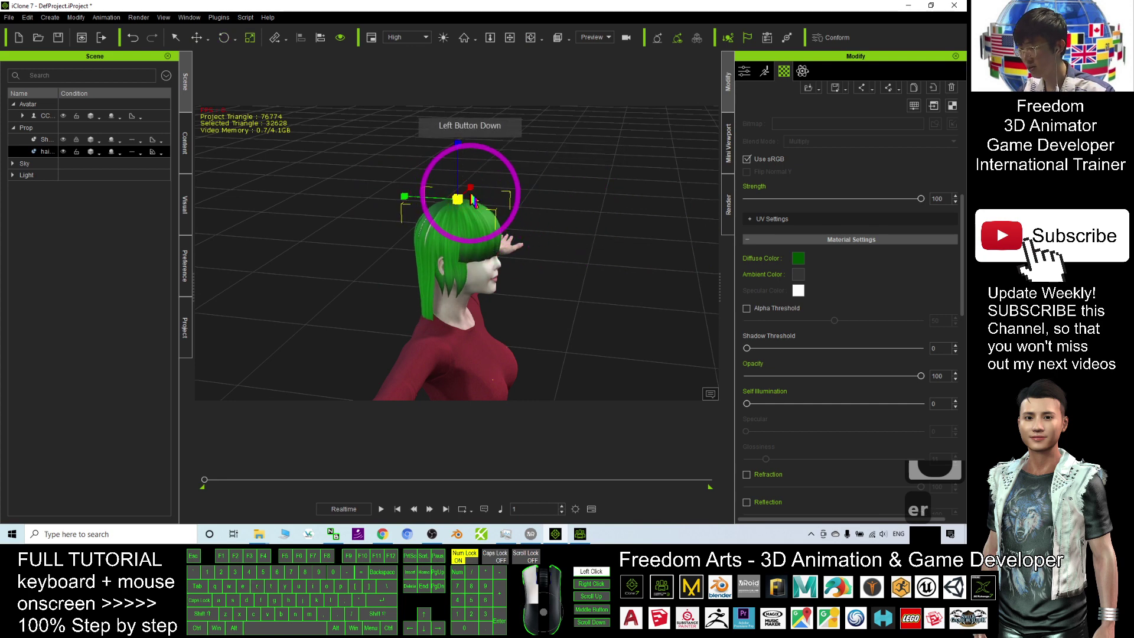
left_click_drag(460, 144, 495, 192)
scroll(549, 244, "up", 3)
key("r")
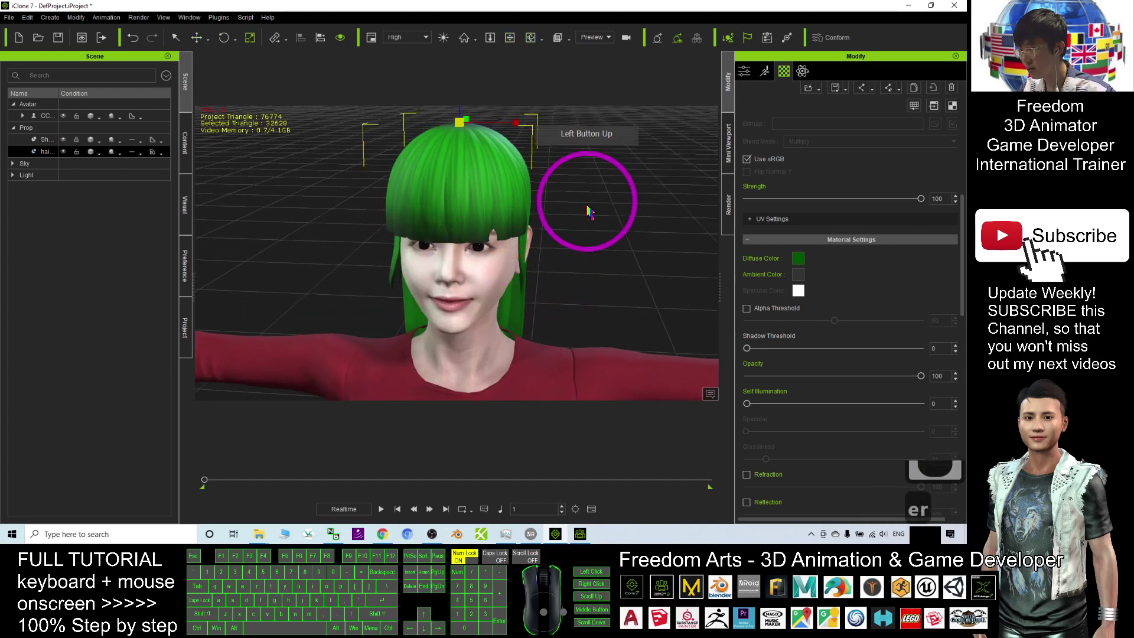
scroll(556, 244, "down", 3)
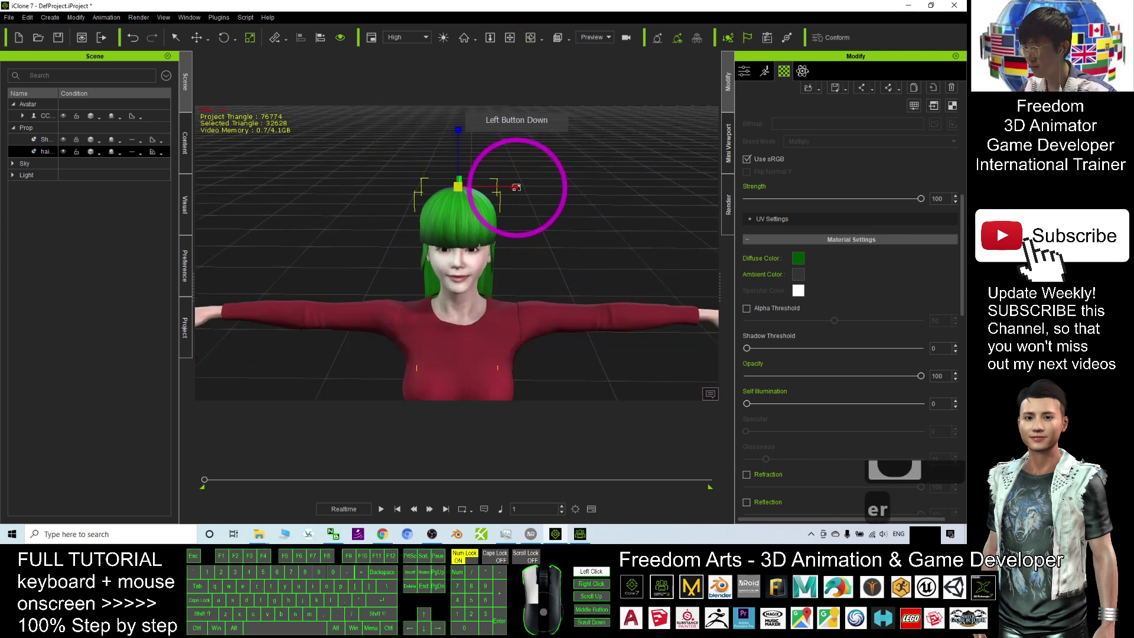
left_click_drag(514, 187, 679, 103)
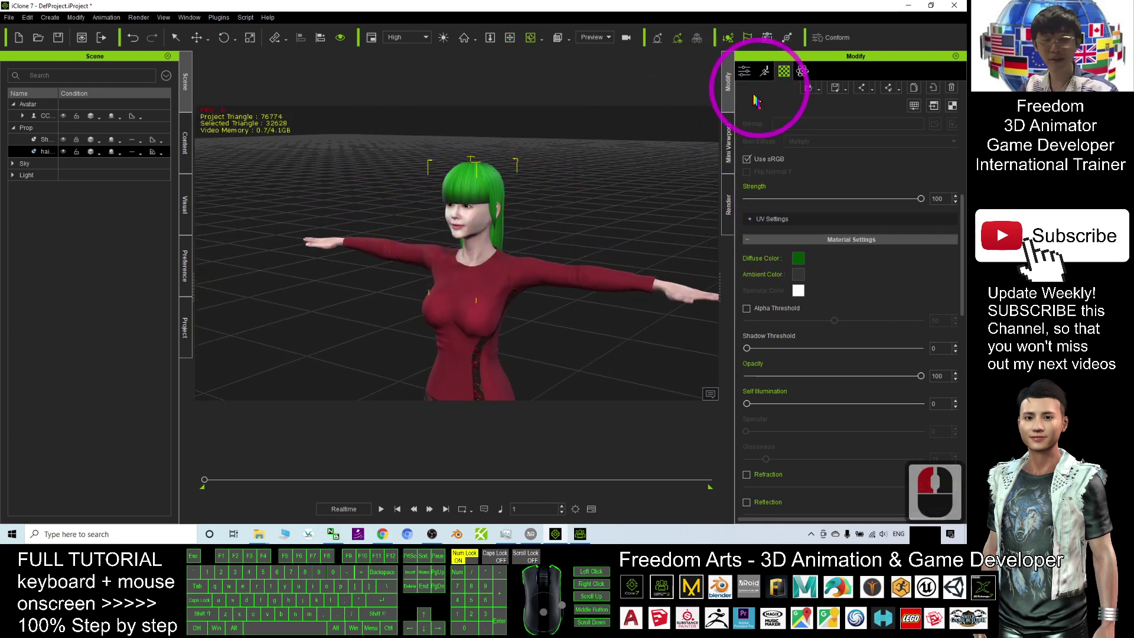
Attach the green hair prop to the avatar's head bone, CC_Base_Head, using Pick Parent
left_click(745, 71)
scroll(850, 331, "down", 3)
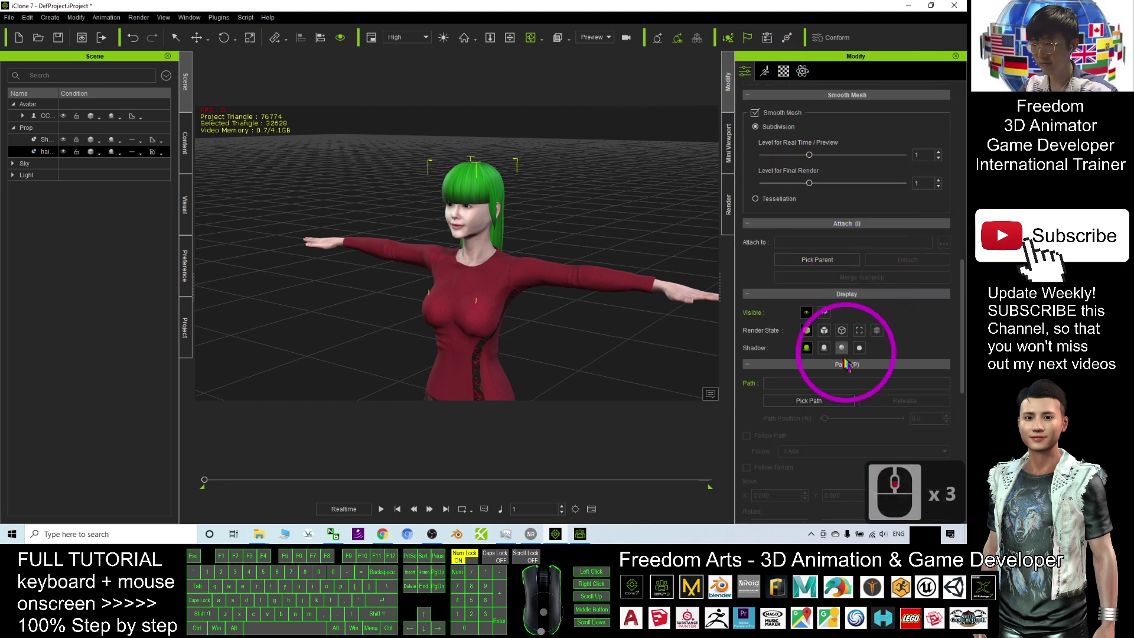
scroll(876, 302, "down", 3)
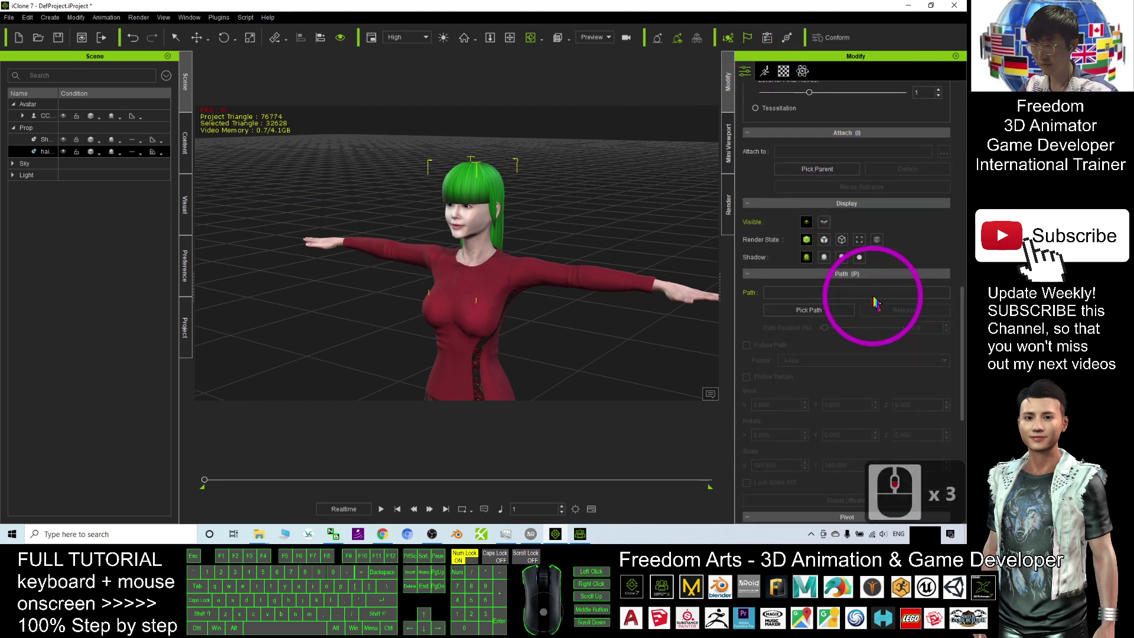
left_click(810, 171)
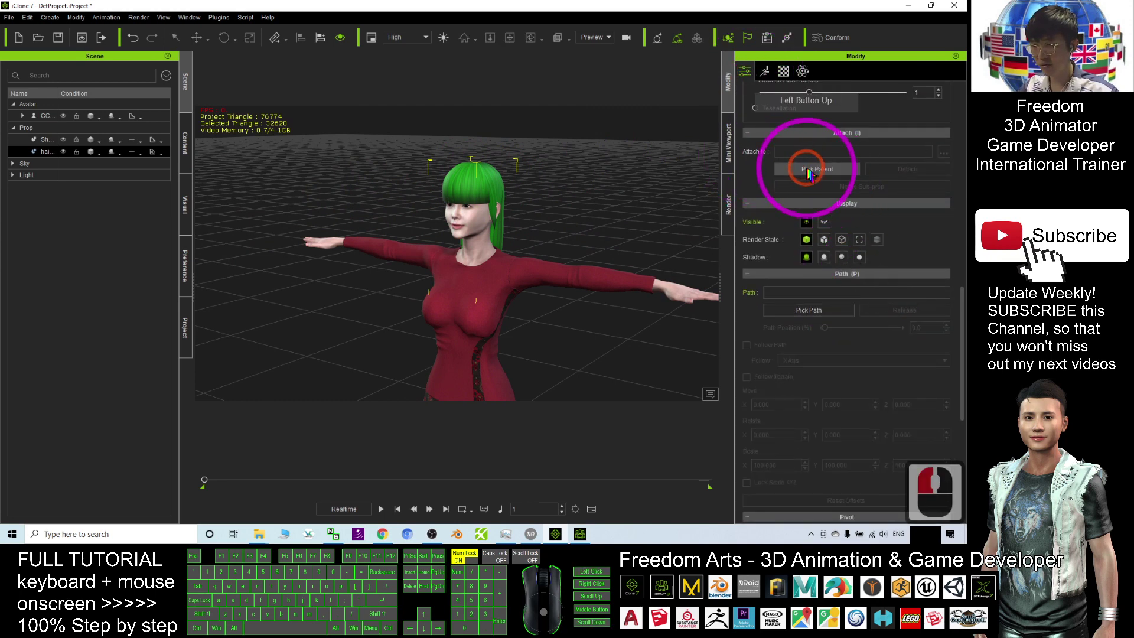
left_click(478, 215)
scroll(877, 243, "up", 6)
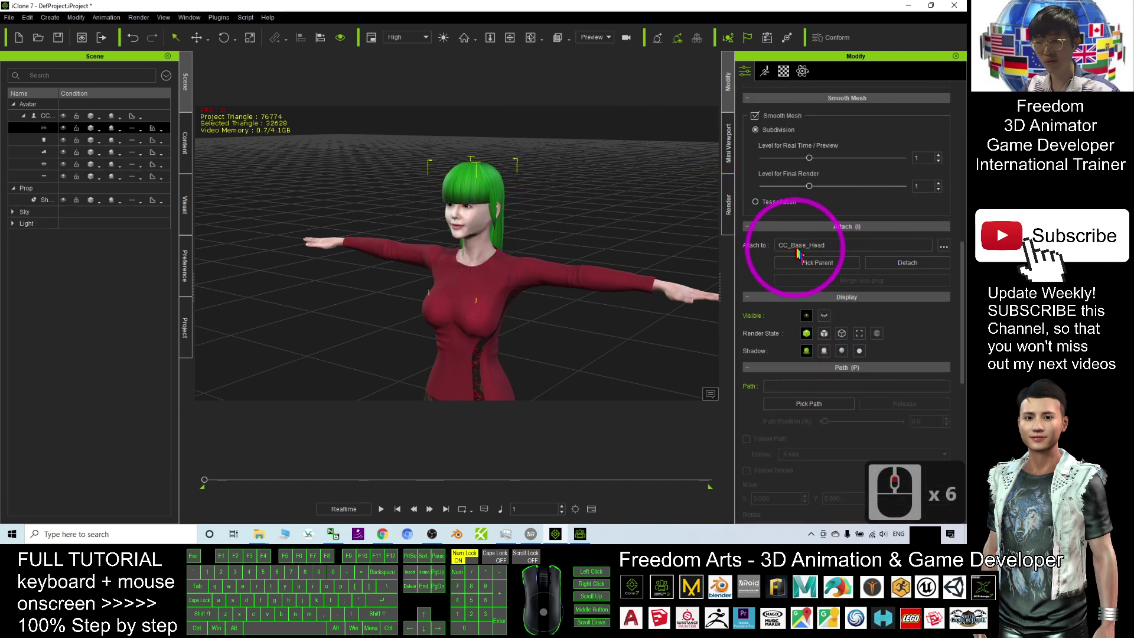
mouse_move(357, 200)
left_mouse_down()
mouse_move(466, 222)
mouse_move(416, 237)
mouse_move(581, 236)
mouse_move(572, 241)
mouse_move(577, 225)
mouse_move(528, 158)
mouse_move(363, 241)
mouse_move(714, 228)
mouse_move(231, 189)
mouse_move(514, 183)
left_mouse_up()
scroll(514, 180, "down", 3)
key("q")
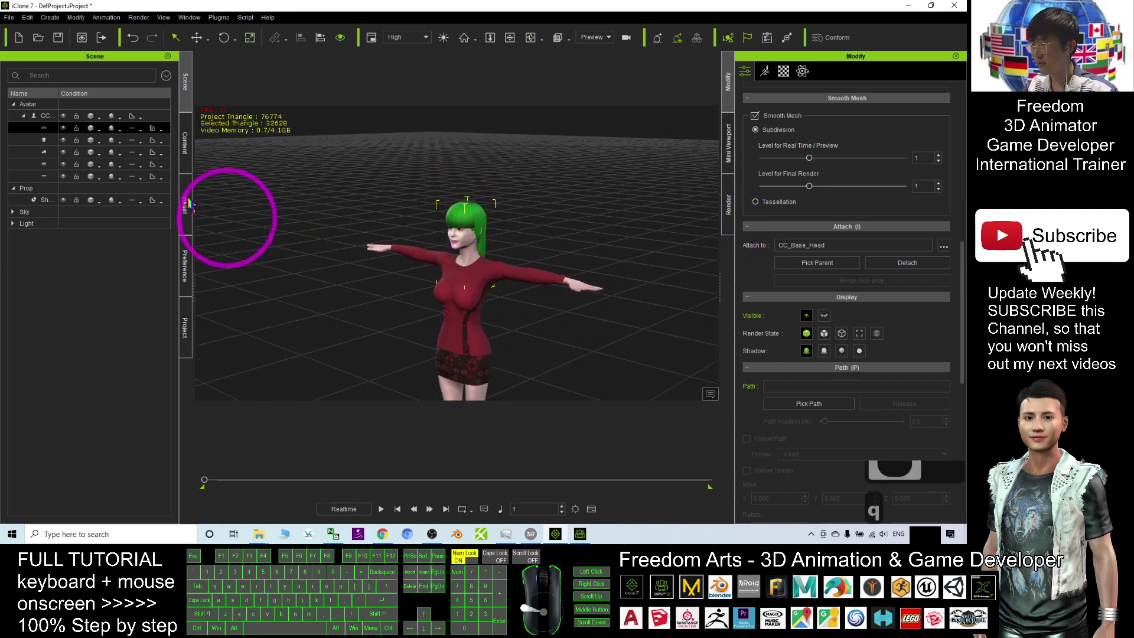
Send the CC3_Base Female avatar to Character Creator 3, discarding the project open there and applying the avatar with Replace All
left_click(46, 116)
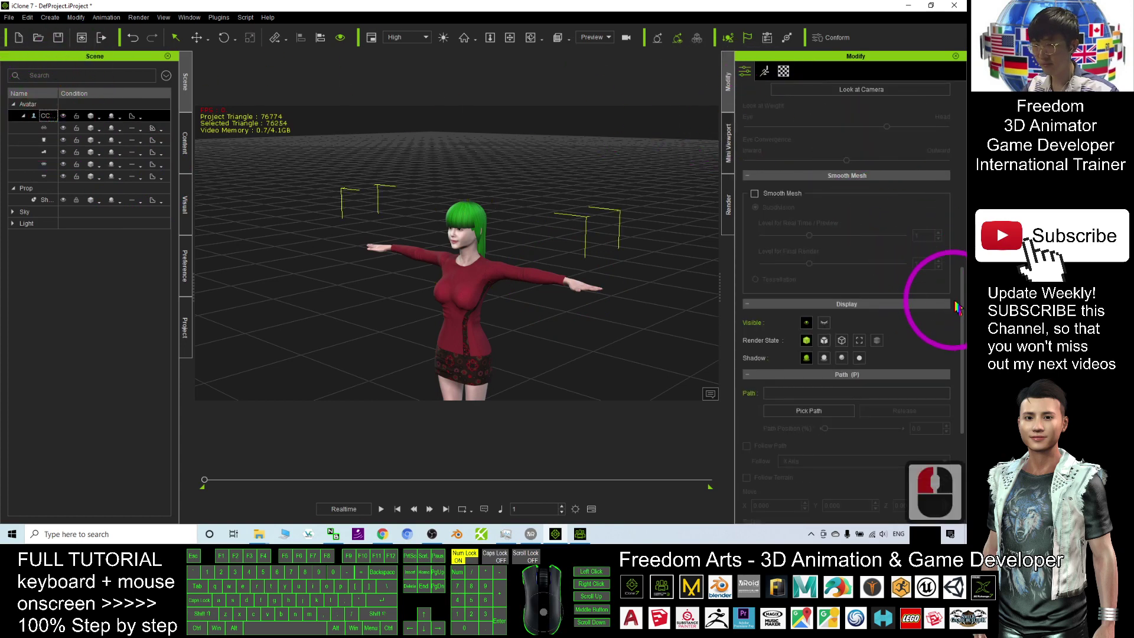
left_click_drag(964, 313, 944, 101)
left_click(830, 300)
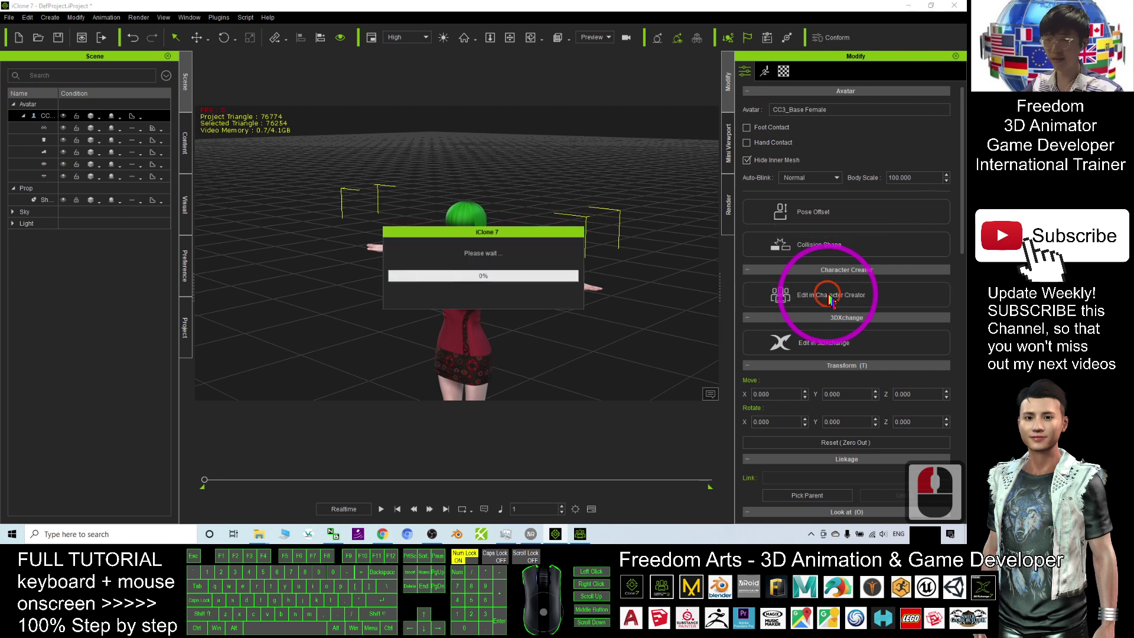
left_click(580, 535)
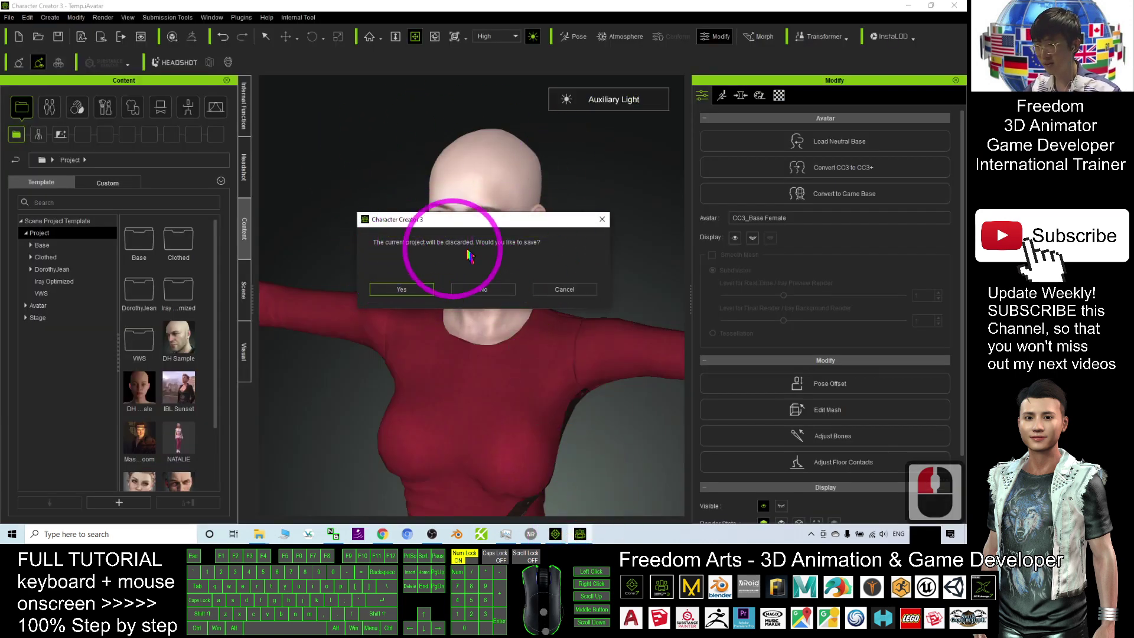
left_click(492, 290)
left_click(457, 272)
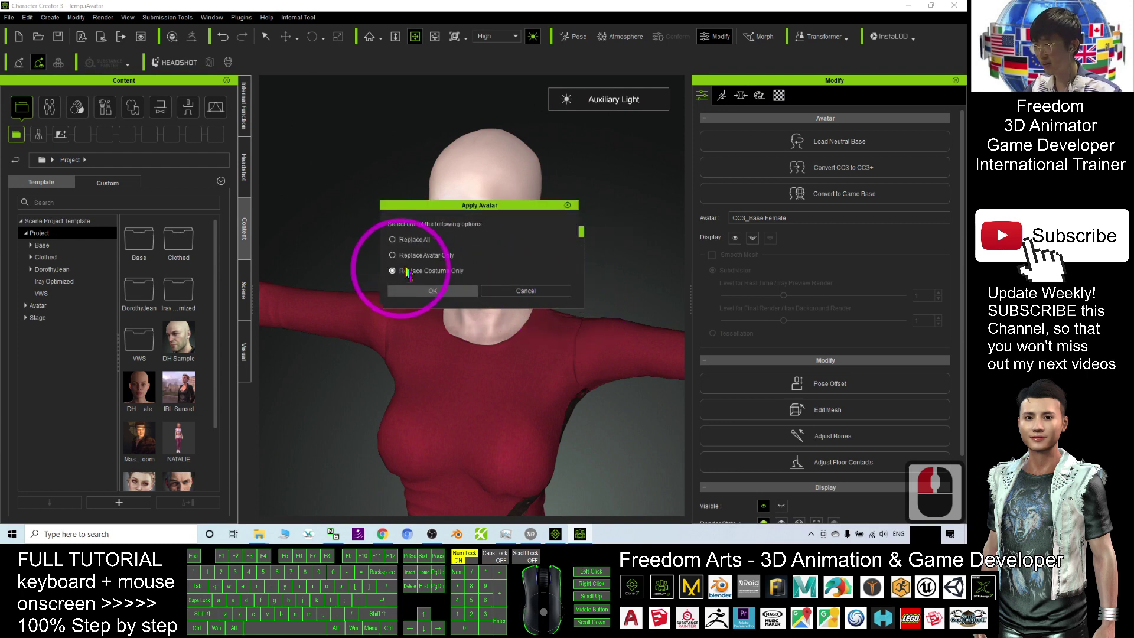
left_click(432, 291)
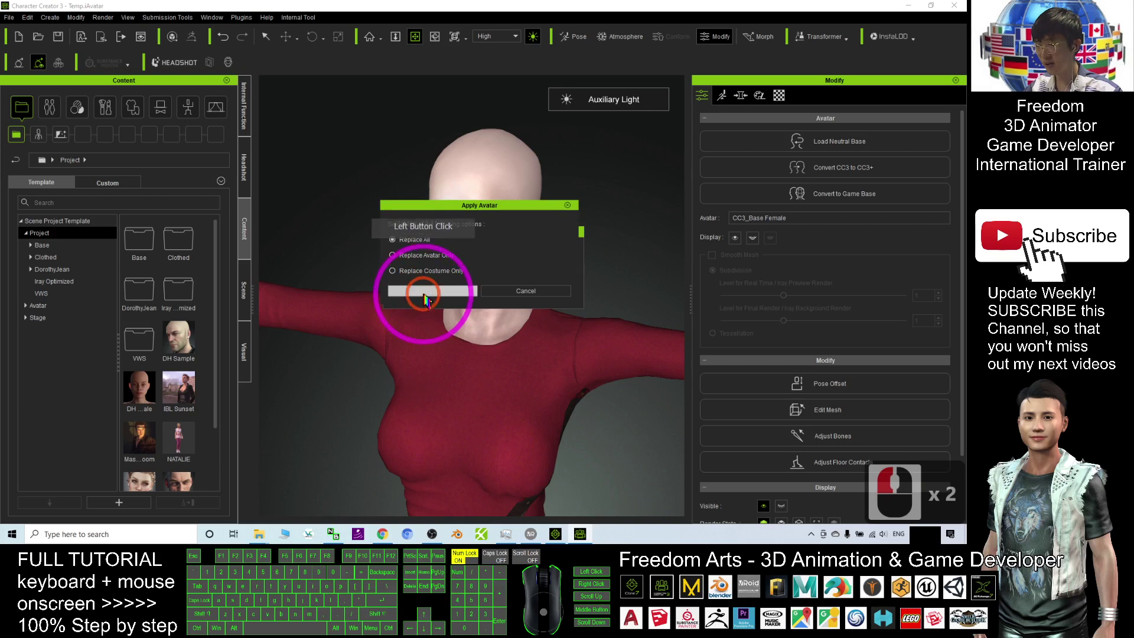
left_click(624, 246)
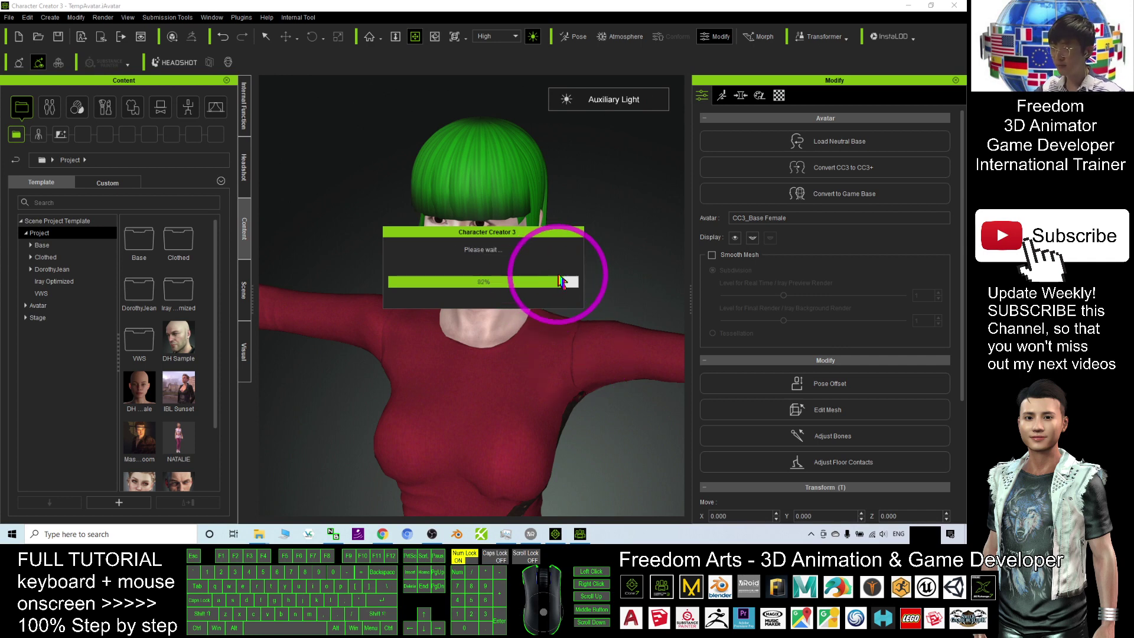
Examine how the green hair sits on the avatar's head from the front and side
key("c")
left_click_drag(562, 265, 564, 217)
key("x")
key("c")
scroll(564, 218, "up", 7)
mouse_move(588, 268)
left_mouse_down()
mouse_move(595, 294)
mouse_move(516, 288)
mouse_move(506, 304)
mouse_move(545, 317)
mouse_move(585, 254)
left_mouse_up()
key("c")
key("q")
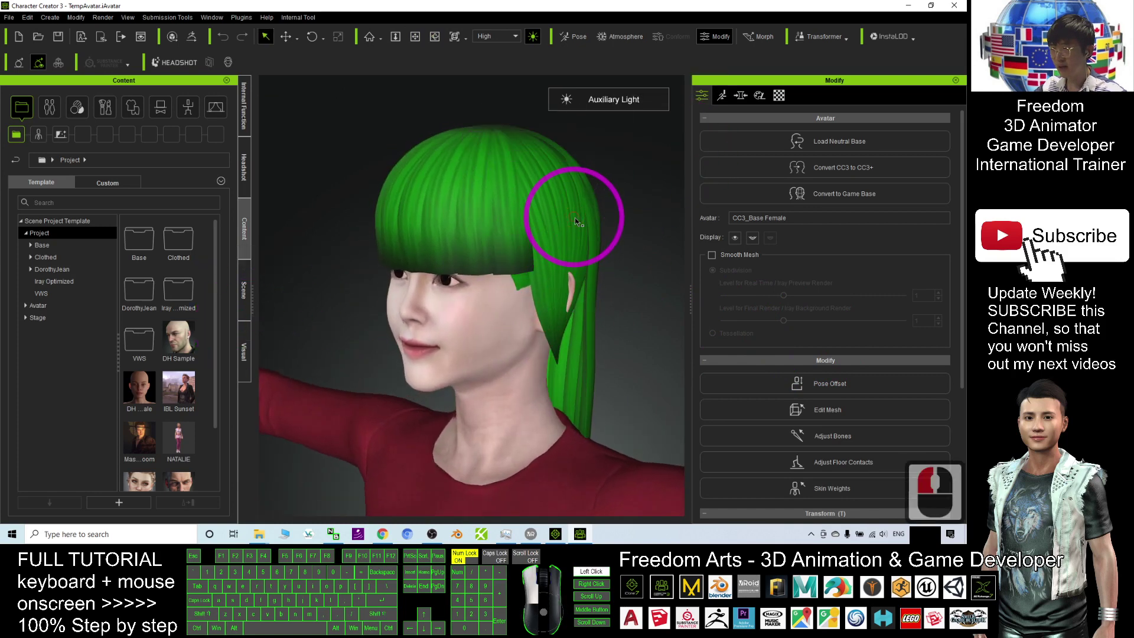
Transfer skin weights to the green hair accessory using the Hair template
double_click(575, 218)
scroll(532, 216, "down", 5)
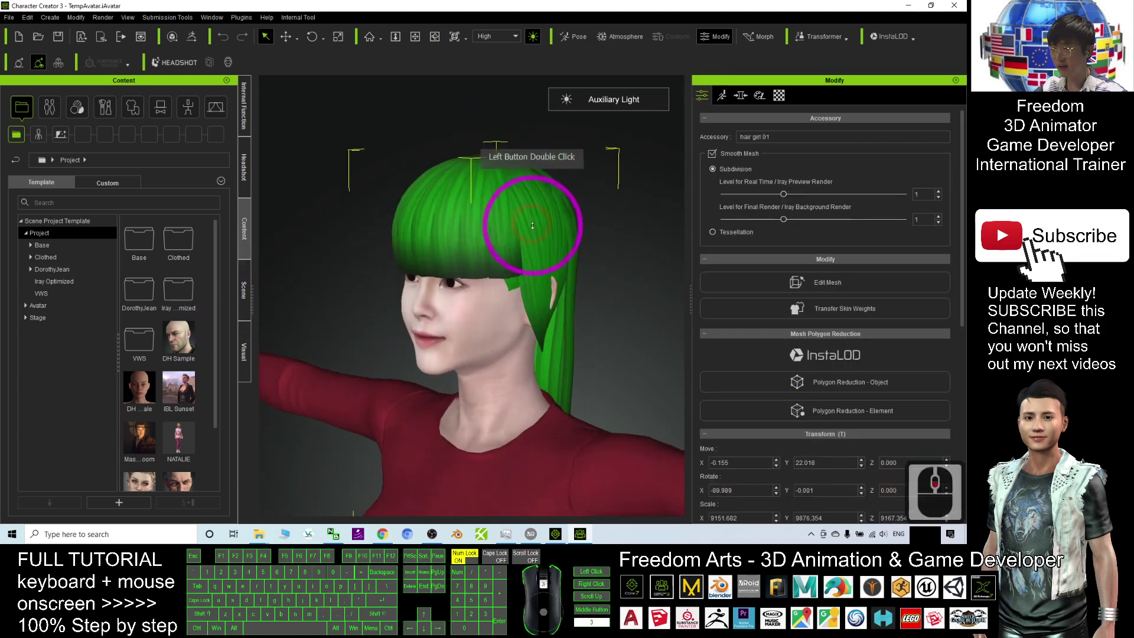
left_click(842, 315)
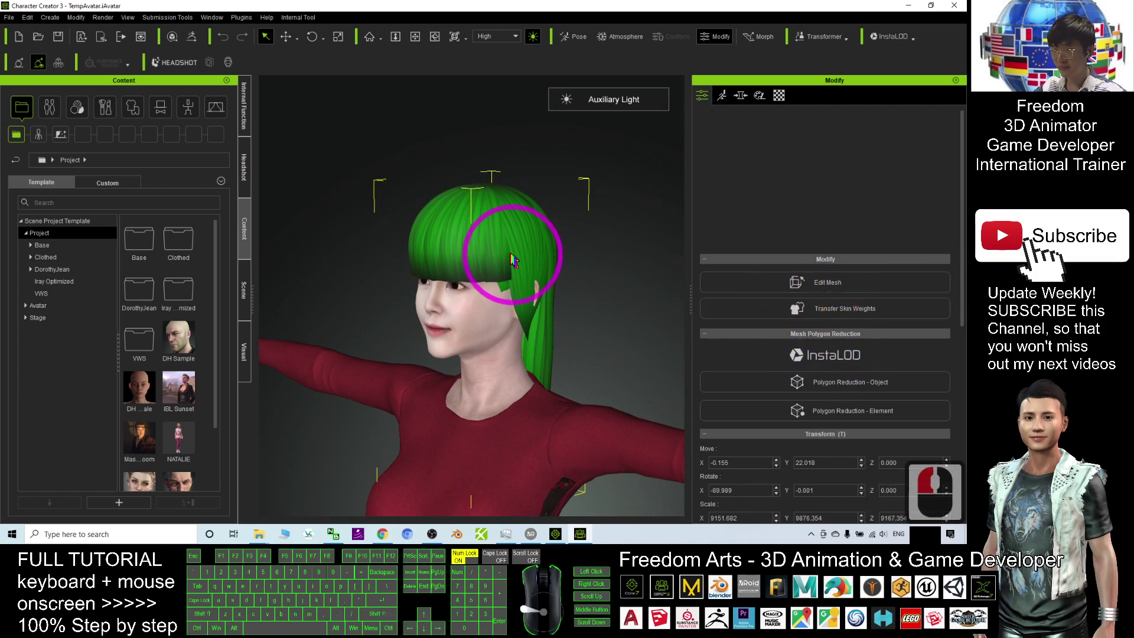
left_click_drag(451, 113, 608, 125)
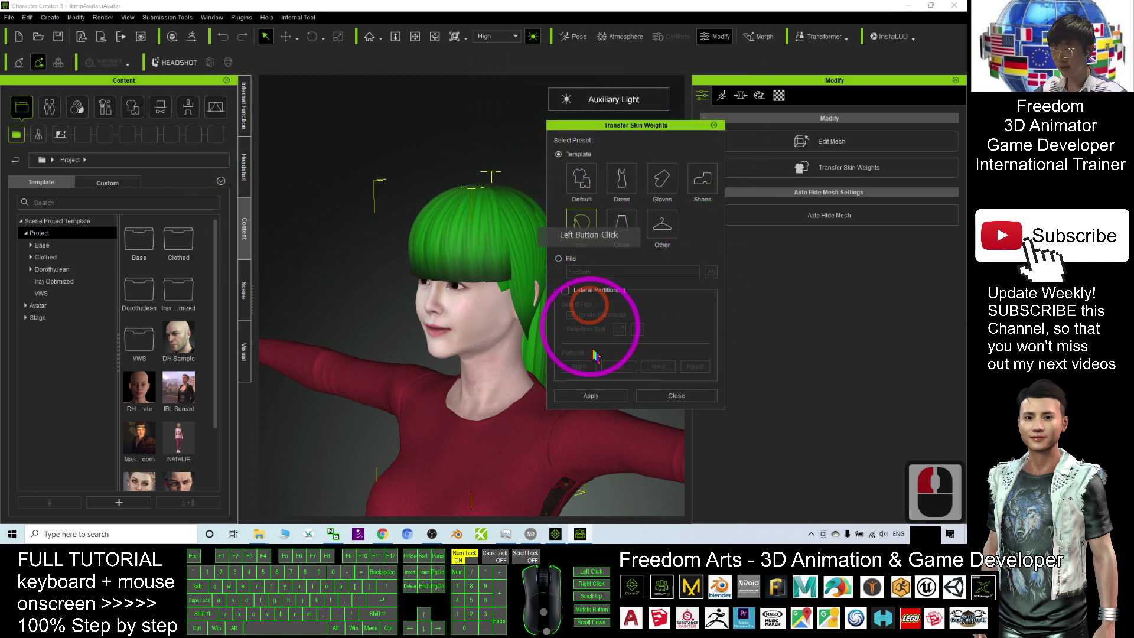
left_click(593, 396)
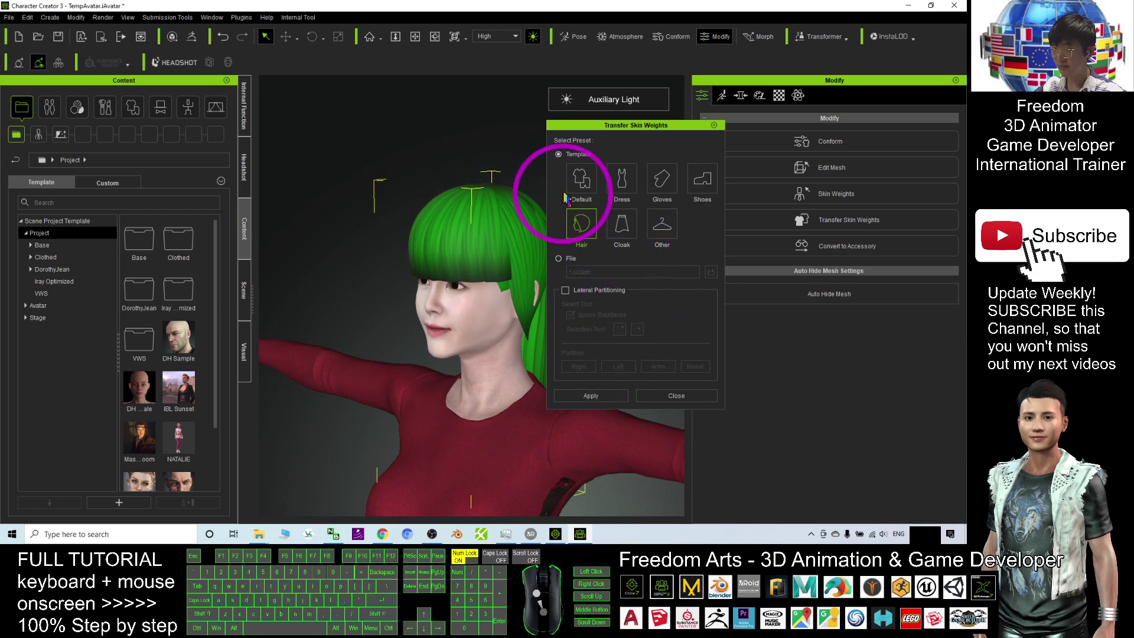
left_click(692, 402)
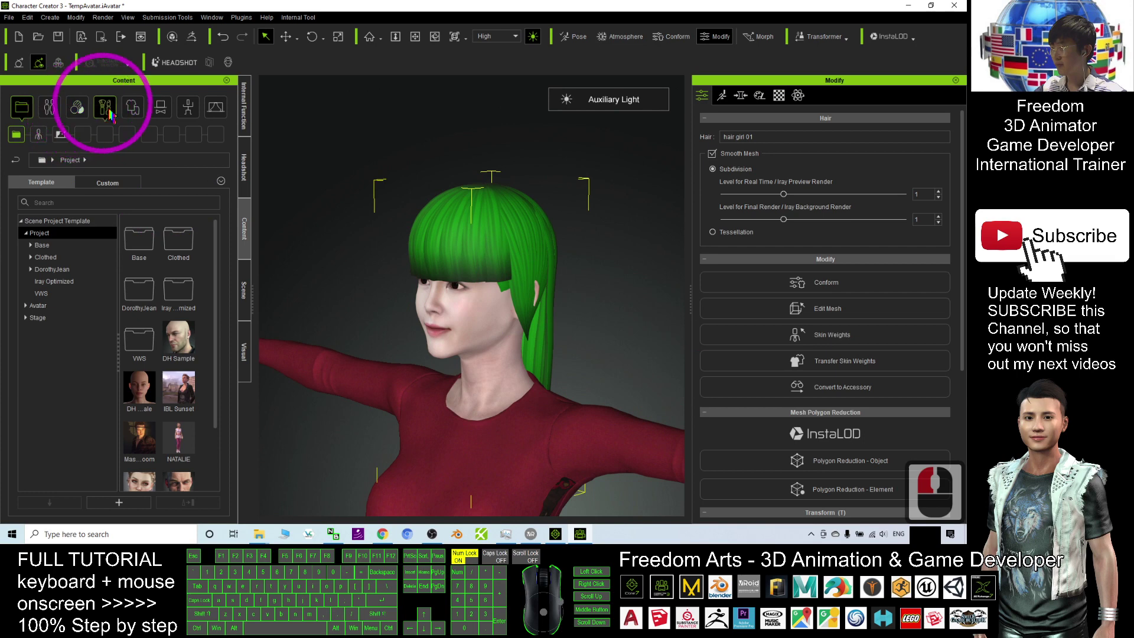
Save the green hair to the custom Hair library, framing the avatar's head closely for the thumbnail
left_click(51, 108)
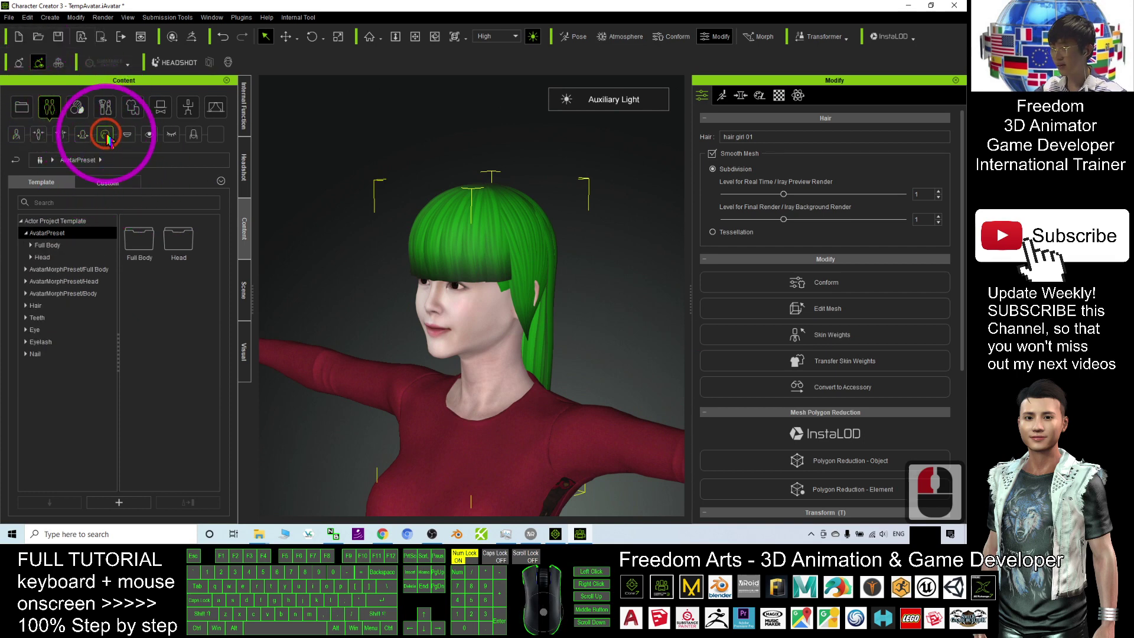
left_click(106, 136)
left_click(131, 185)
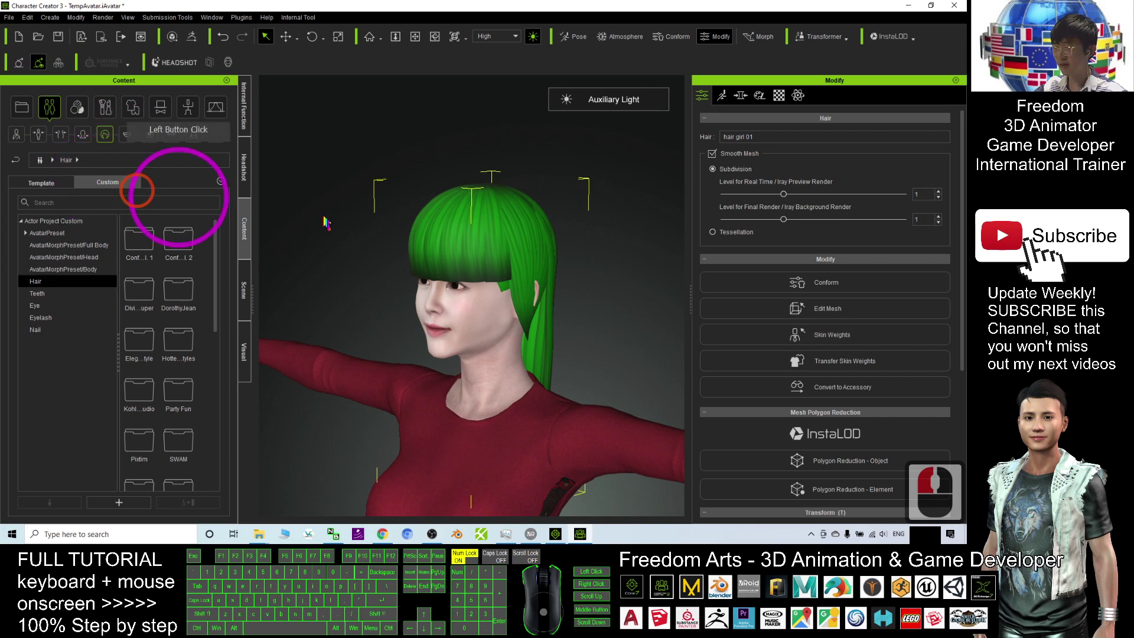
left_click_drag(505, 328, 455, 355)
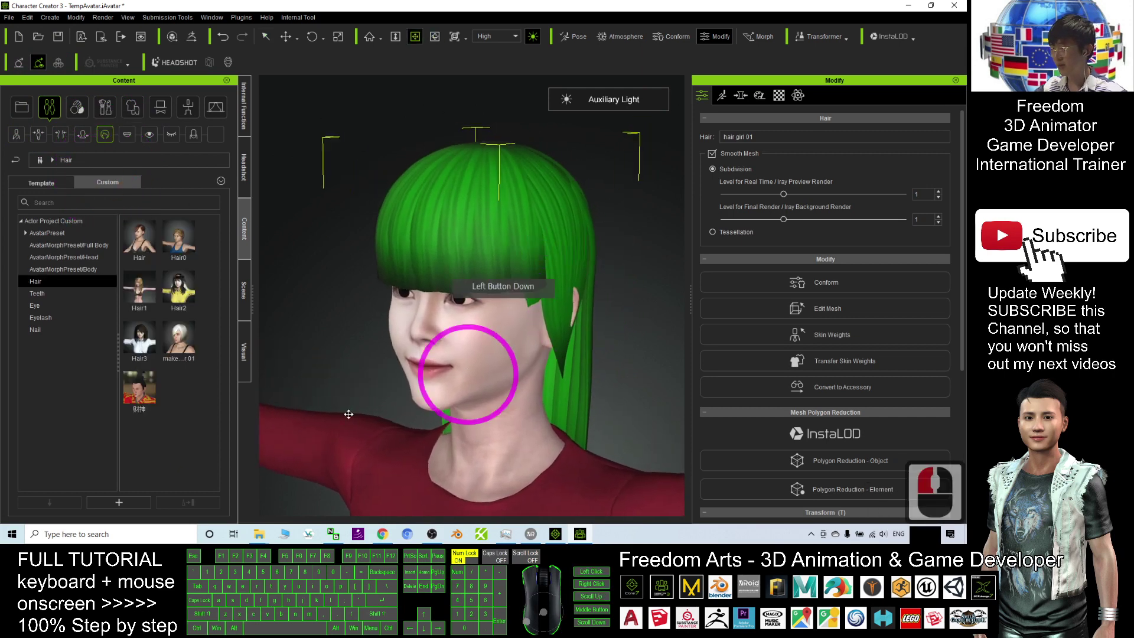
key("x")
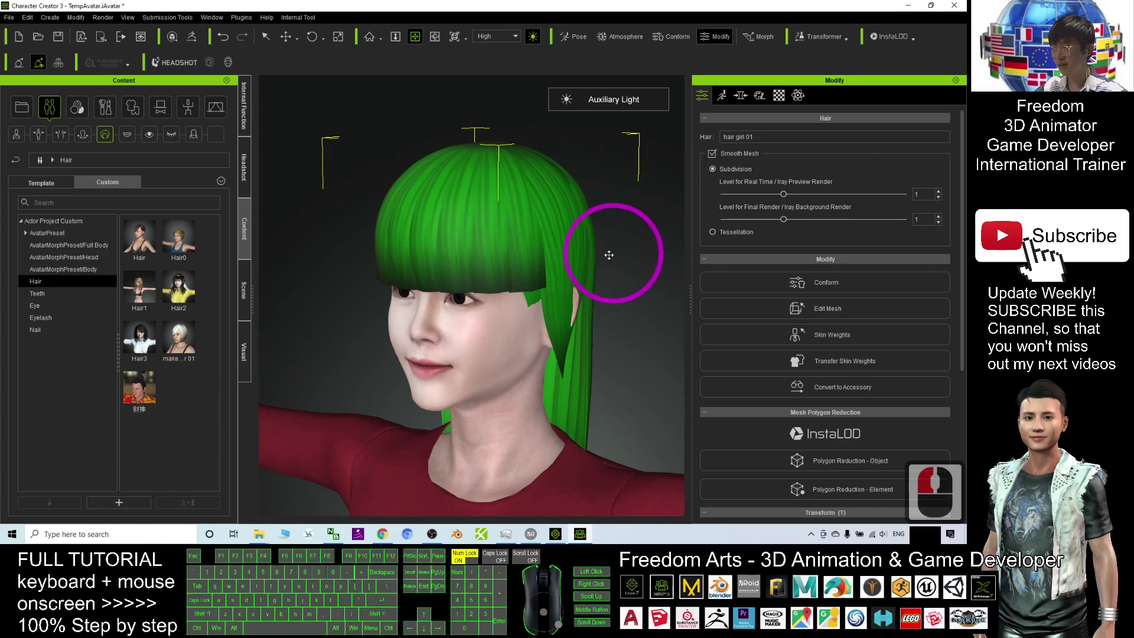
left_click(119, 502)
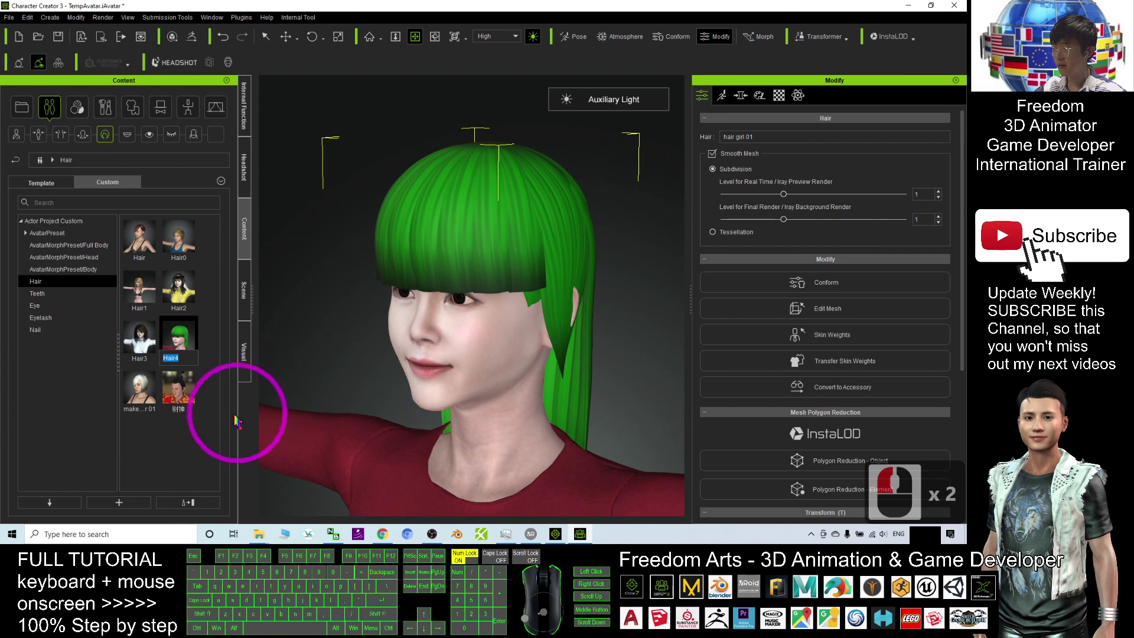
Delete the green hair from the avatar
left_click(576, 305)
scroll(584, 351, "down", 6)
double_click(545, 338)
key("Delete")
Locate the saved Hair4 file in File Explorer and show the folder's files as thumbnails
double_click(180, 341)
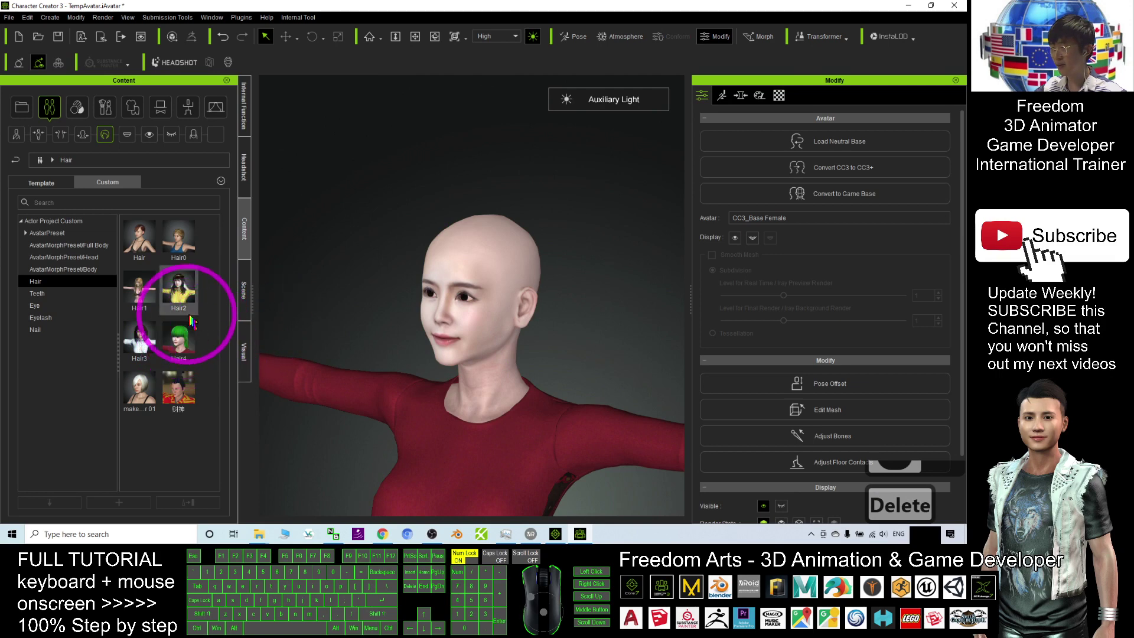
right_click(179, 338)
right_click(224, 504)
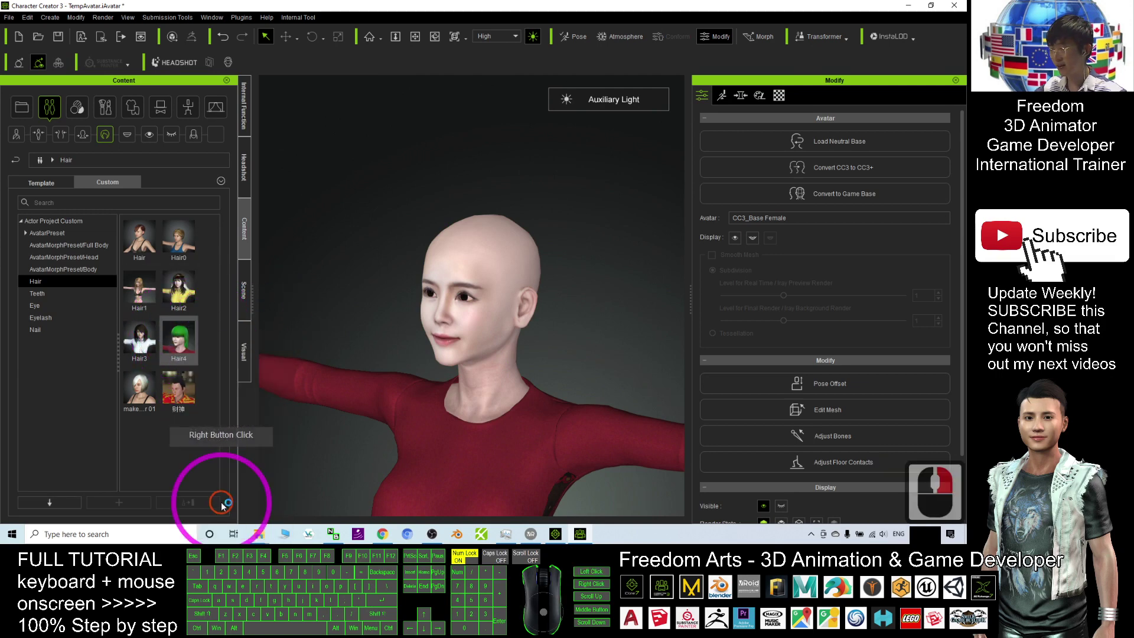
left_click(506, 367)
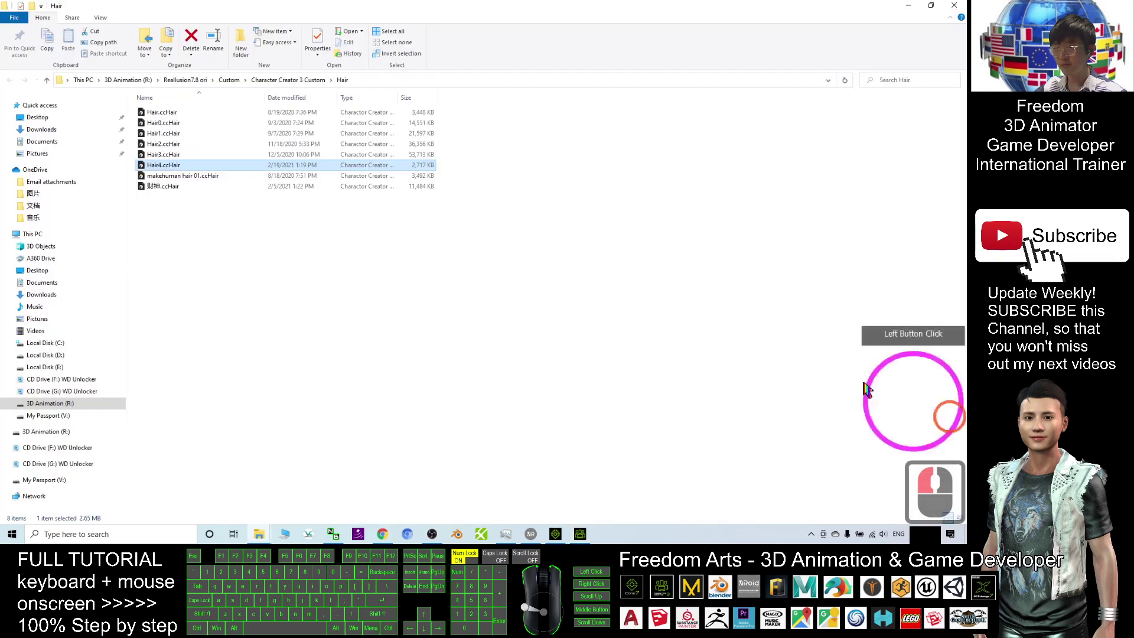
left_click_drag(367, 6, 393, 114)
right_click(362, 330)
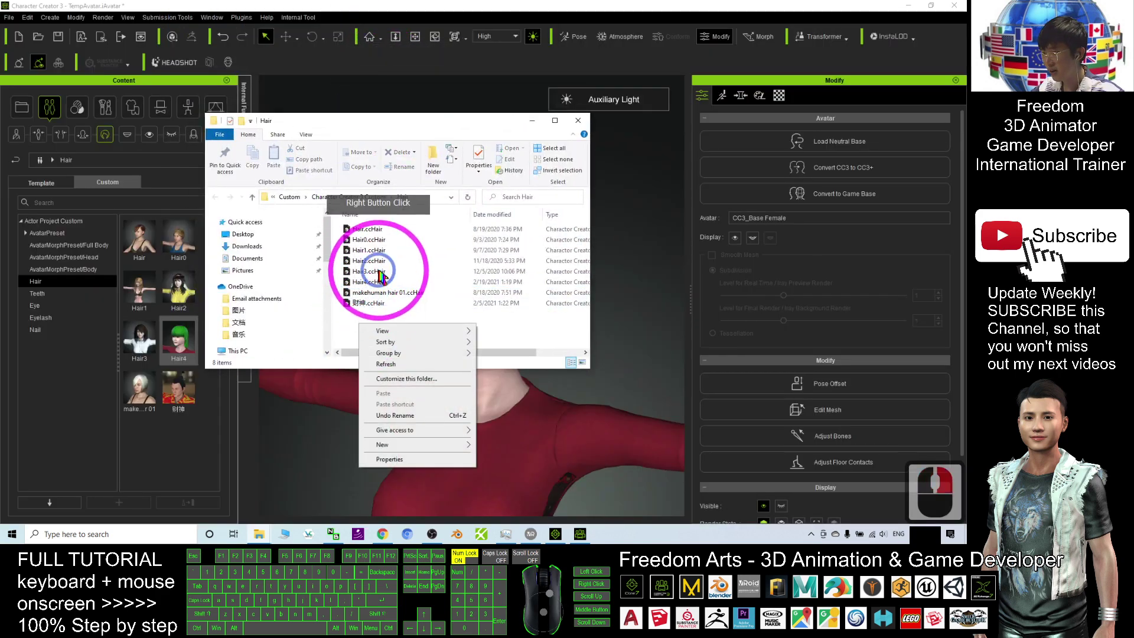
mouse_move(413, 333)
left_click(507, 347)
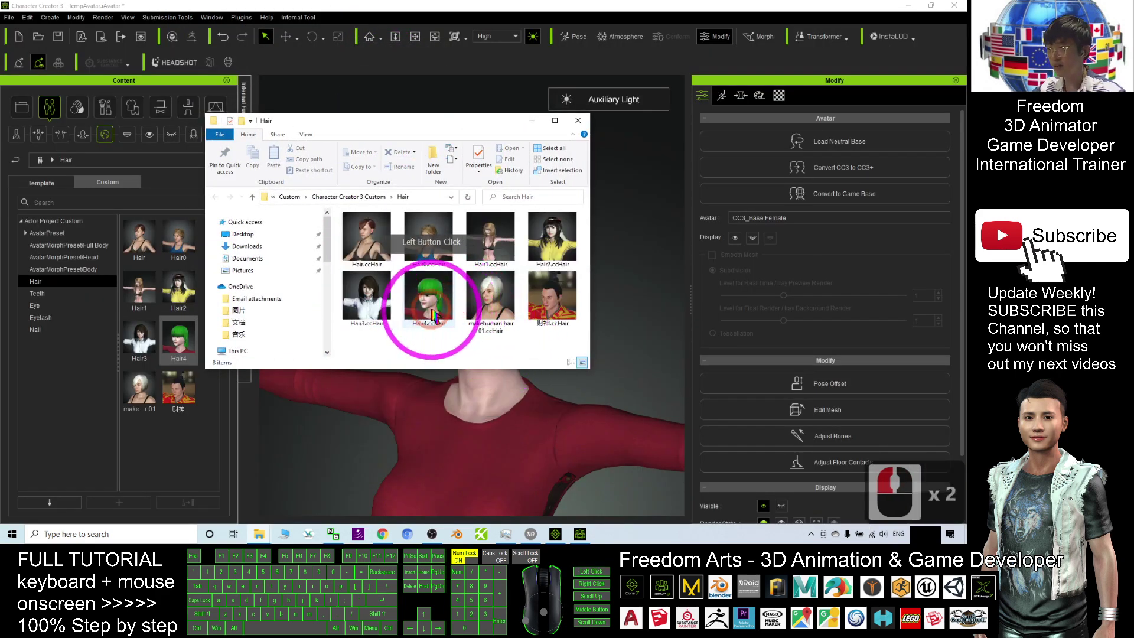
Apply Hair4.ccHair from the File Explorer folder to the bald avatar and view it from the front
left_click_drag(471, 125, 167, 112)
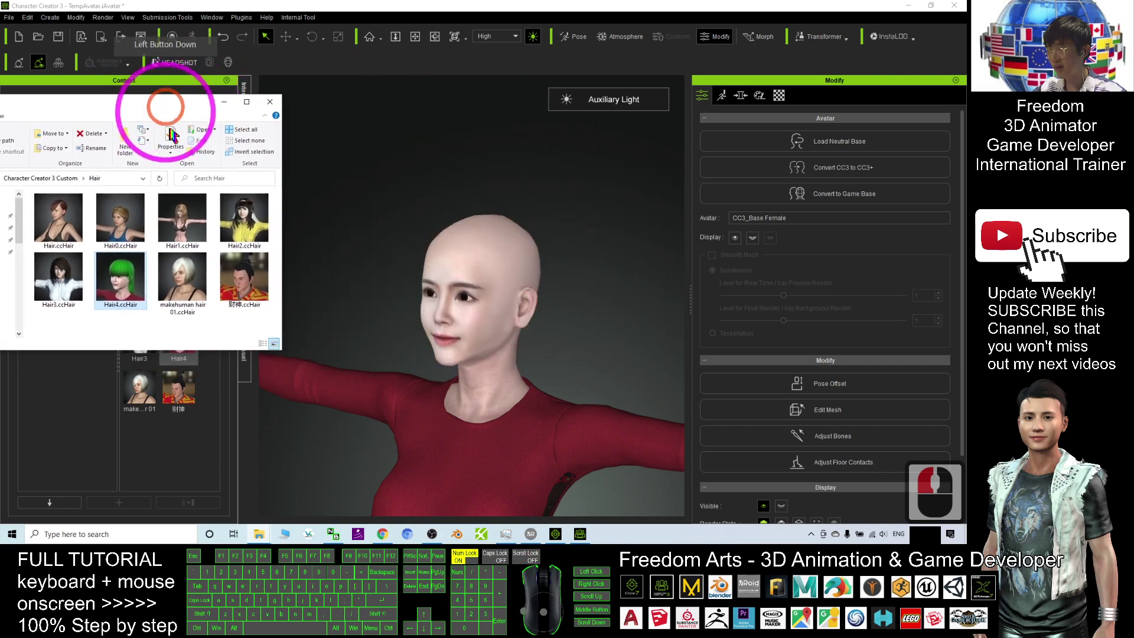
left_click_drag(117, 288, 476, 296)
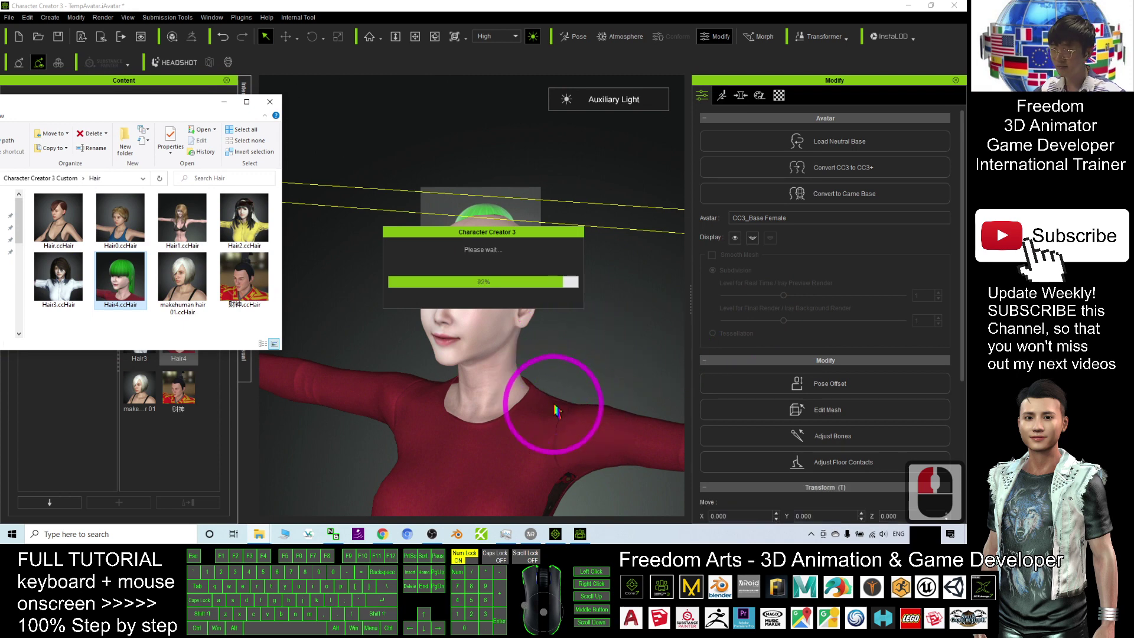
left_click_drag(562, 380, 485, 490)
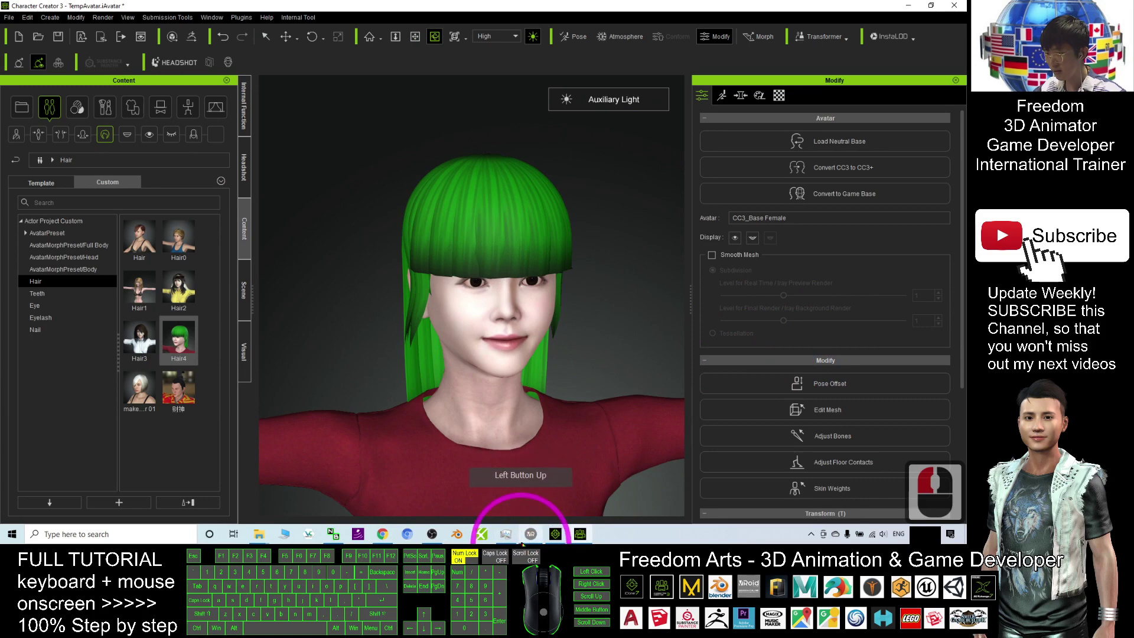
Switch to VRoid Studio, return to the hair design settings and export the current hairstyle as a preset
left_click(530, 534)
right_click_drag(392, 246, 228, 120)
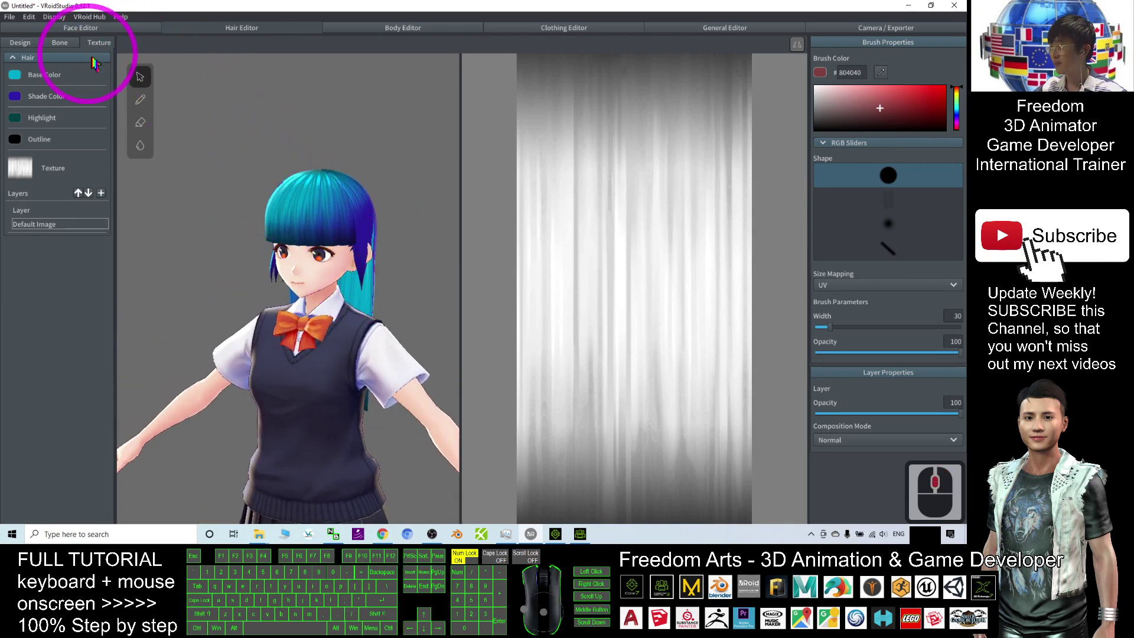
left_click(231, 28)
left_click(4, 46)
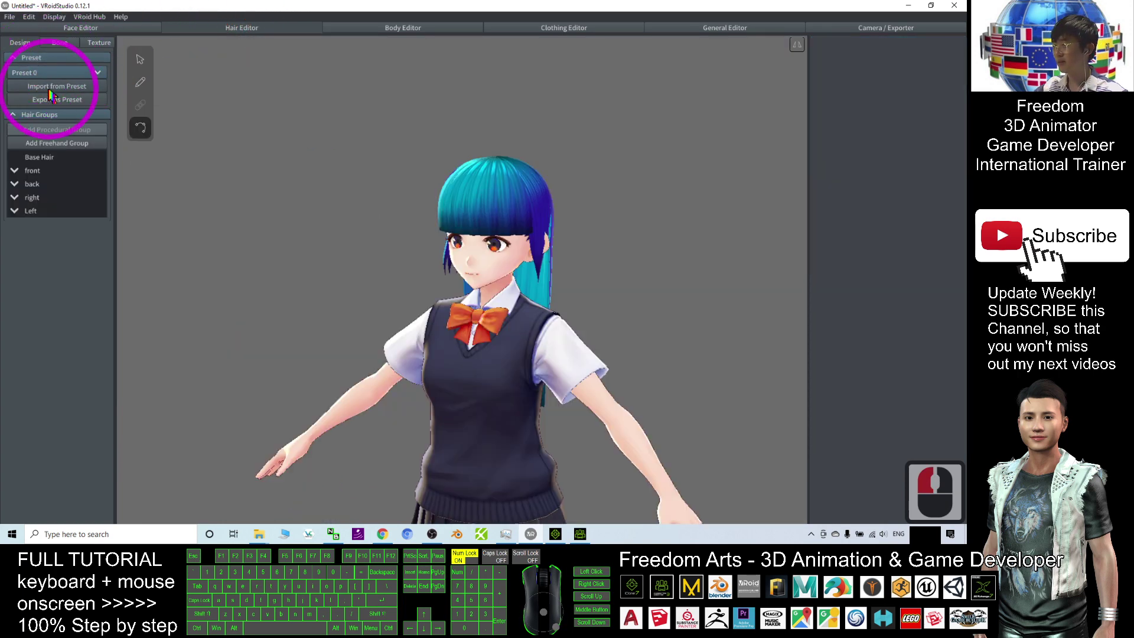
left_click(629, 121)
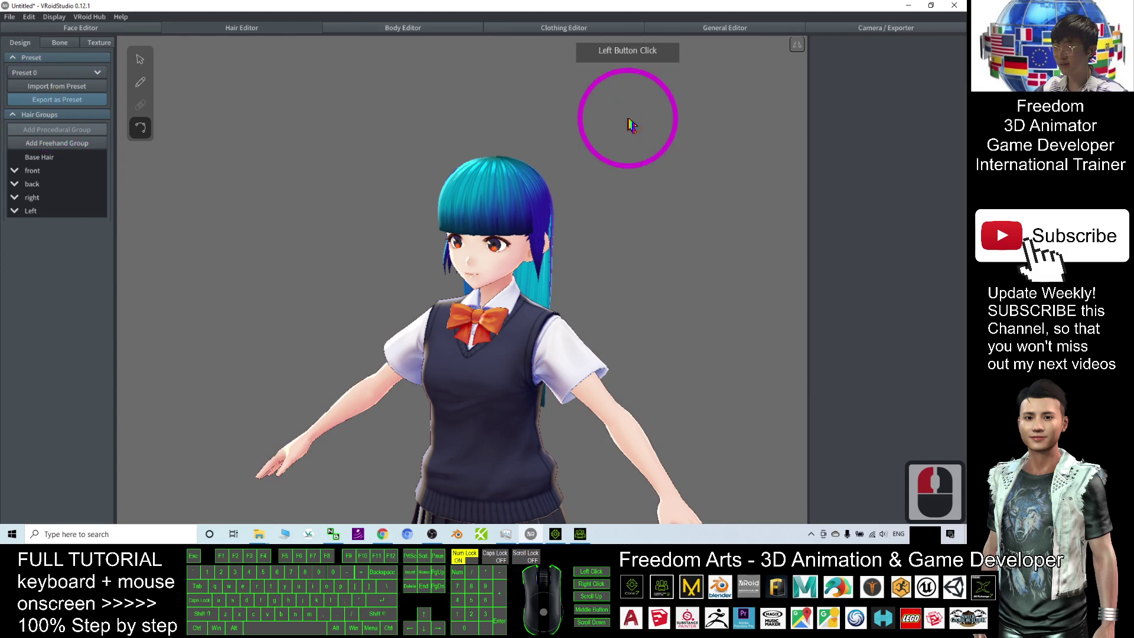
Select Preset 23 in the list of hair presets
left_click(97, 74)
left_click_drag(105, 96, 101, 177)
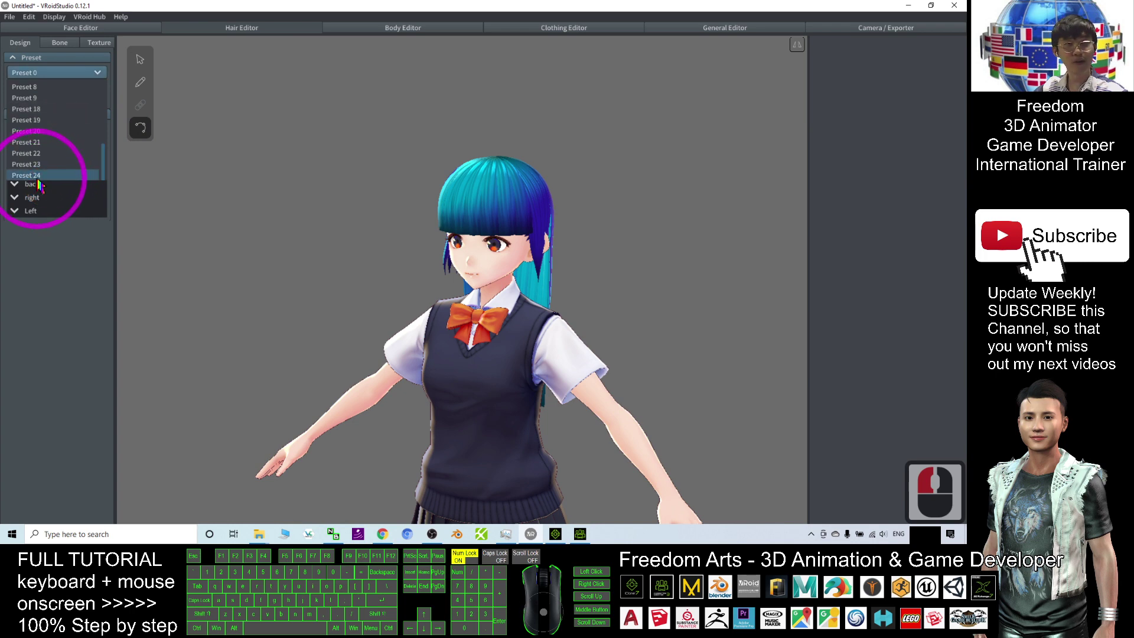
left_click(32, 169)
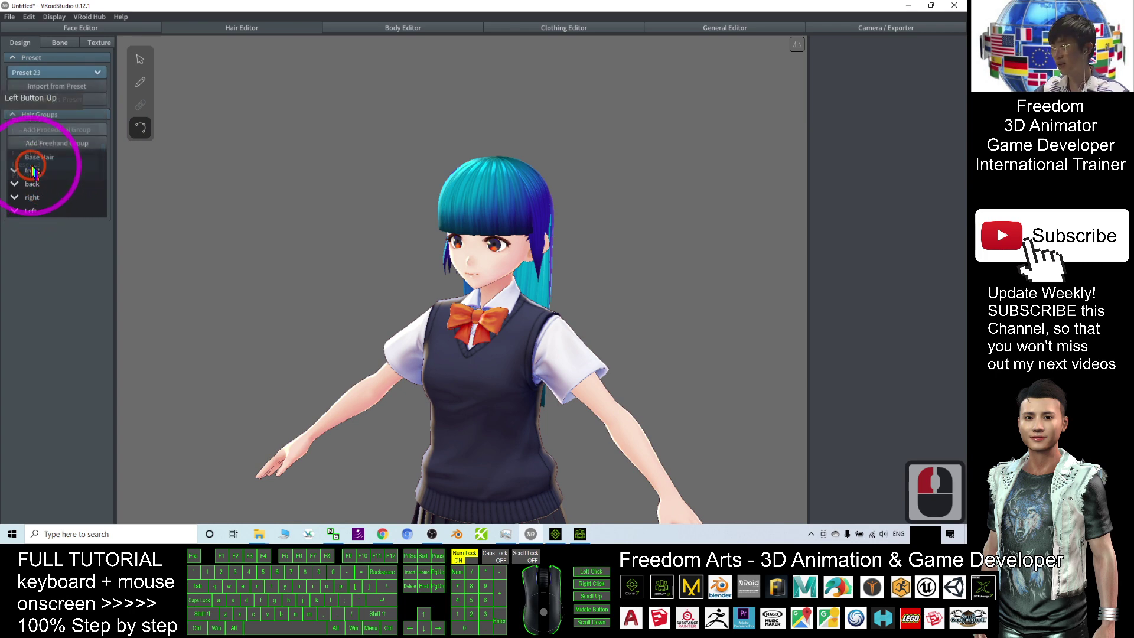
Import hair Preset 22 onto the character and view the hairstyle from the other side
right_click_drag(392, 261, 279, 148)
left_click(53, 72)
scroll(61, 157, "down", 5)
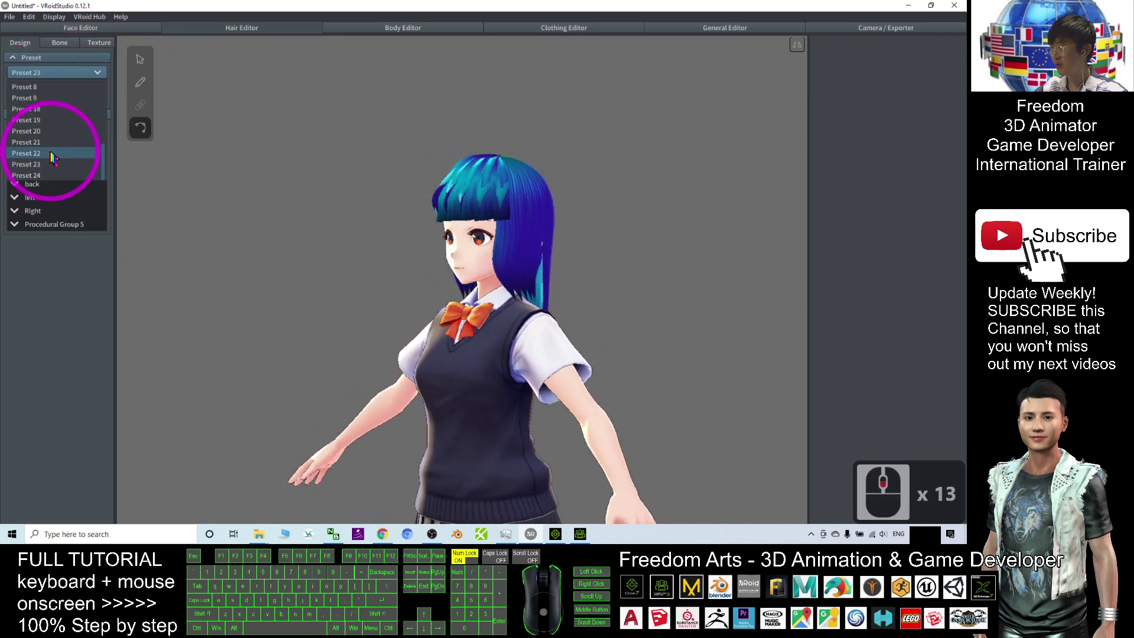
left_click(49, 154)
left_click(53, 93)
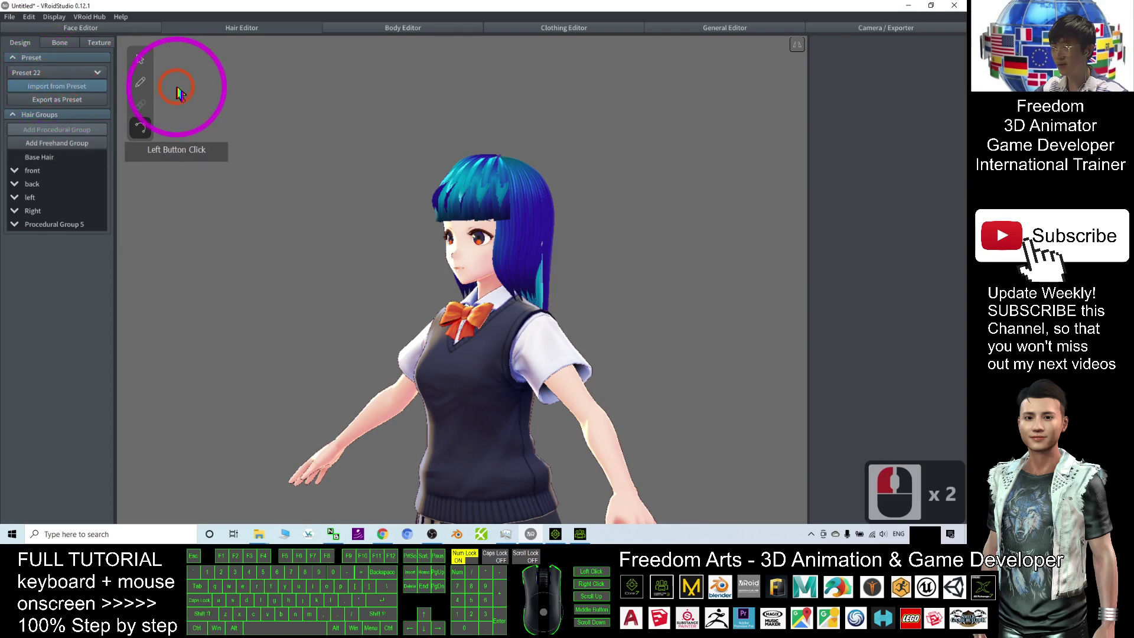
right_click_drag(284, 182, 667, 220)
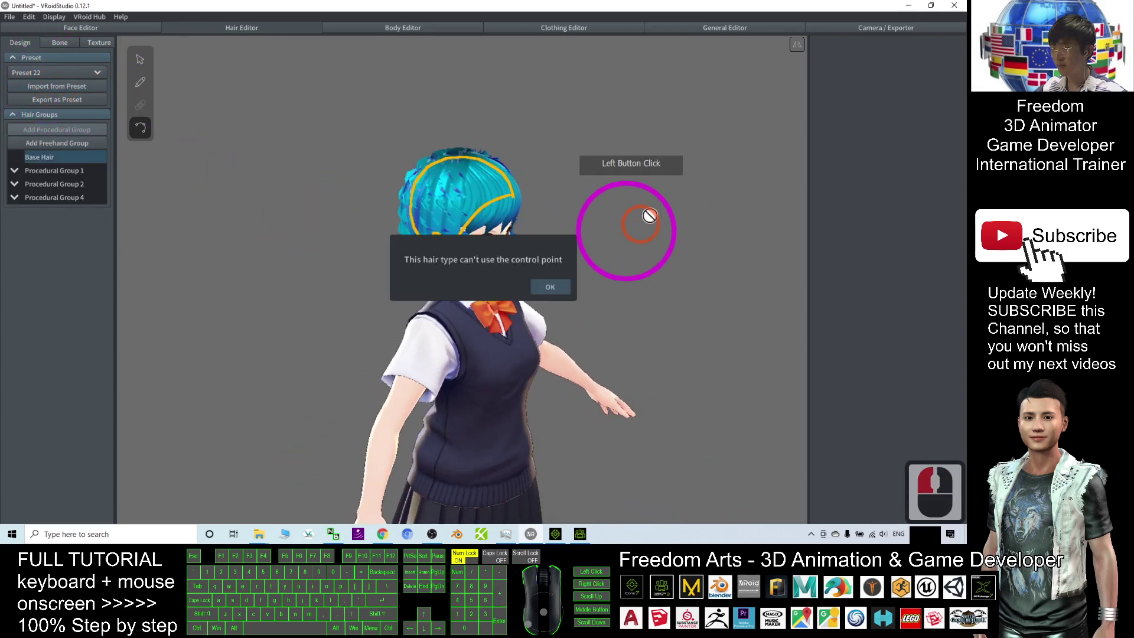
Close the control point message, switch to the selection tool and deselect the base hair
left_click(550, 286)
left_click(622, 251)
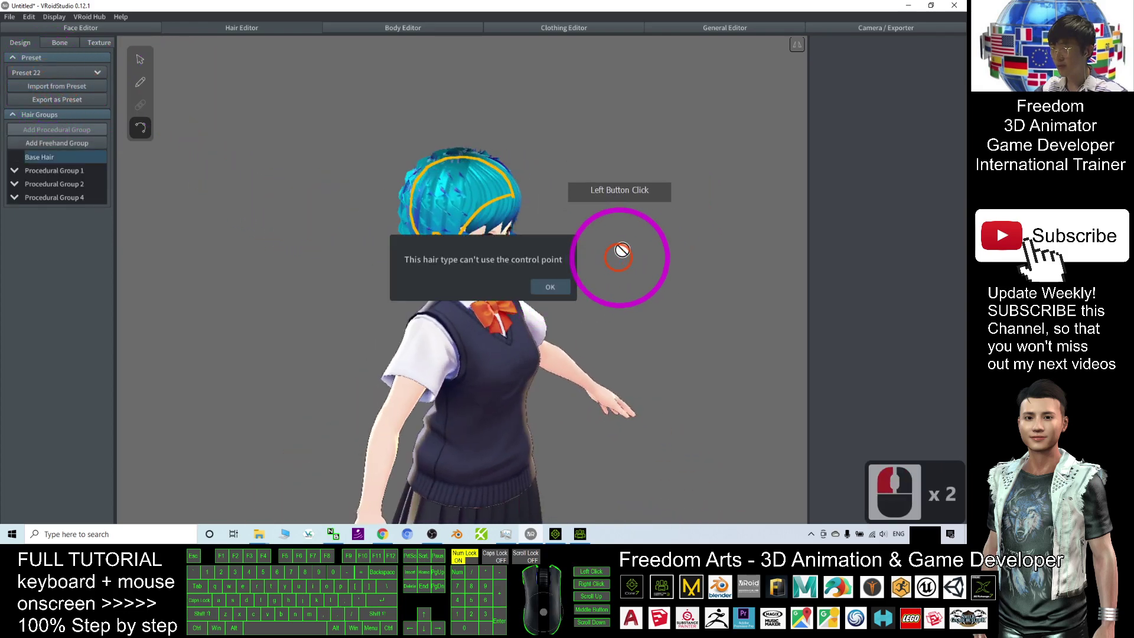
left_click(550, 287)
left_click(137, 60)
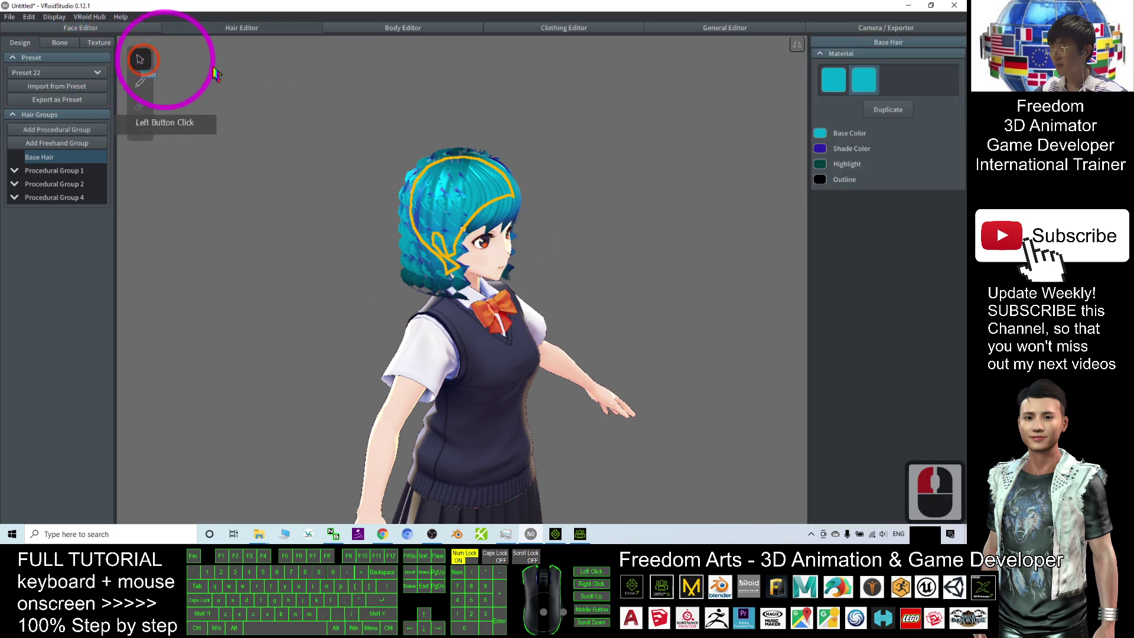
left_click(598, 190)
right_click_drag(598, 190, 635, 201)
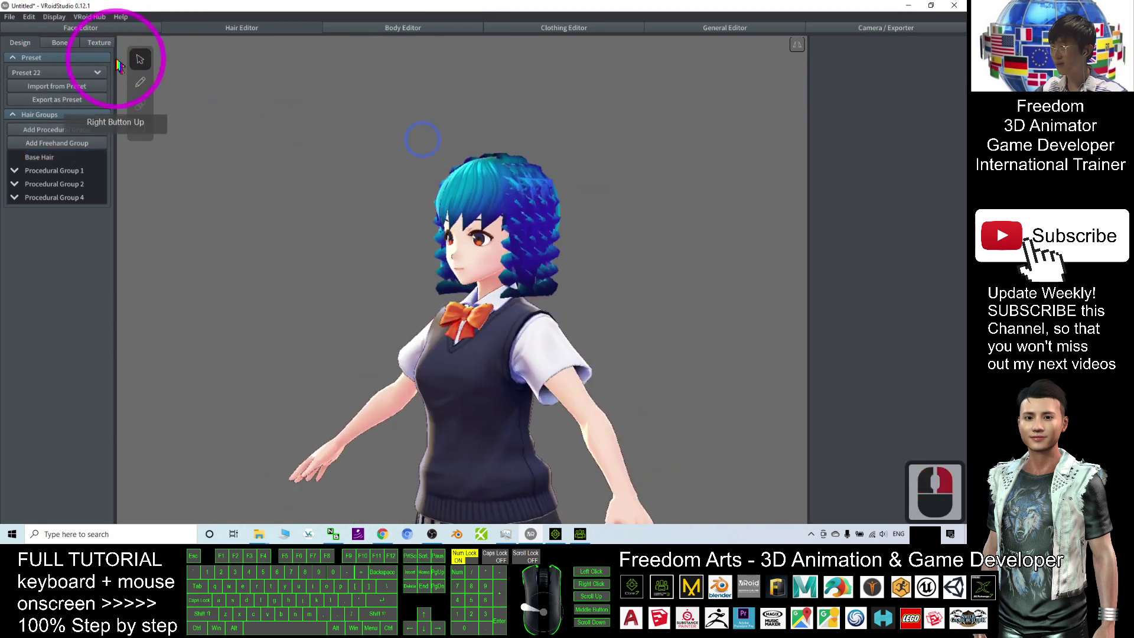
Import hair Preset 24 onto the character and check the list of presets
left_click(65, 72)
left_click_drag(107, 99, 34, 186)
left_click(29, 175)
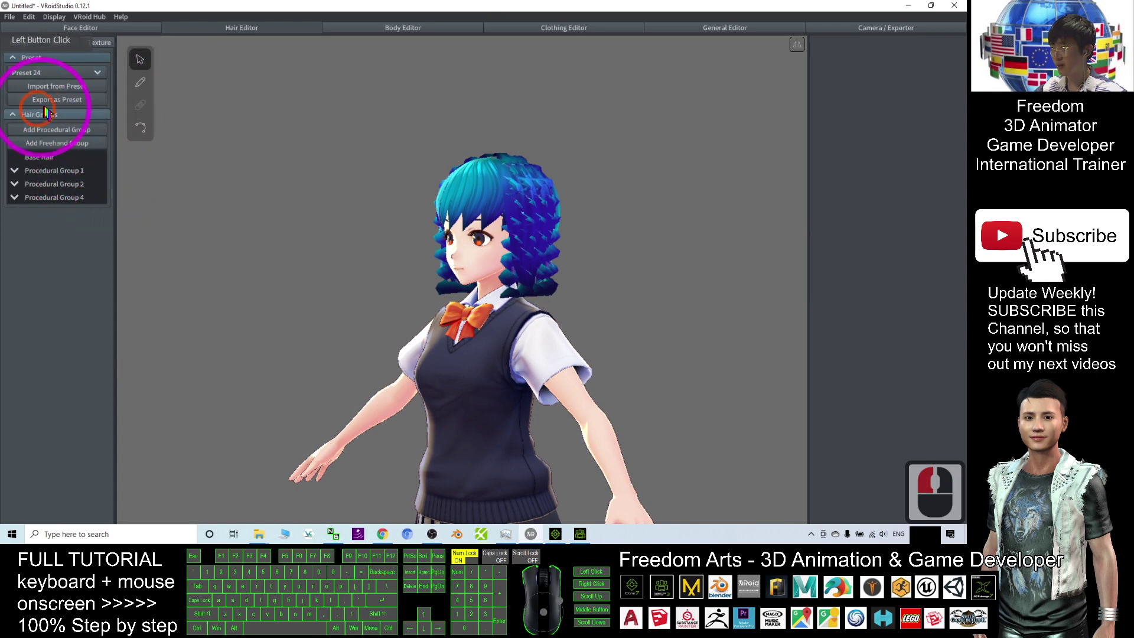
left_click(57, 86)
right_click_drag(400, 157, 798, 168)
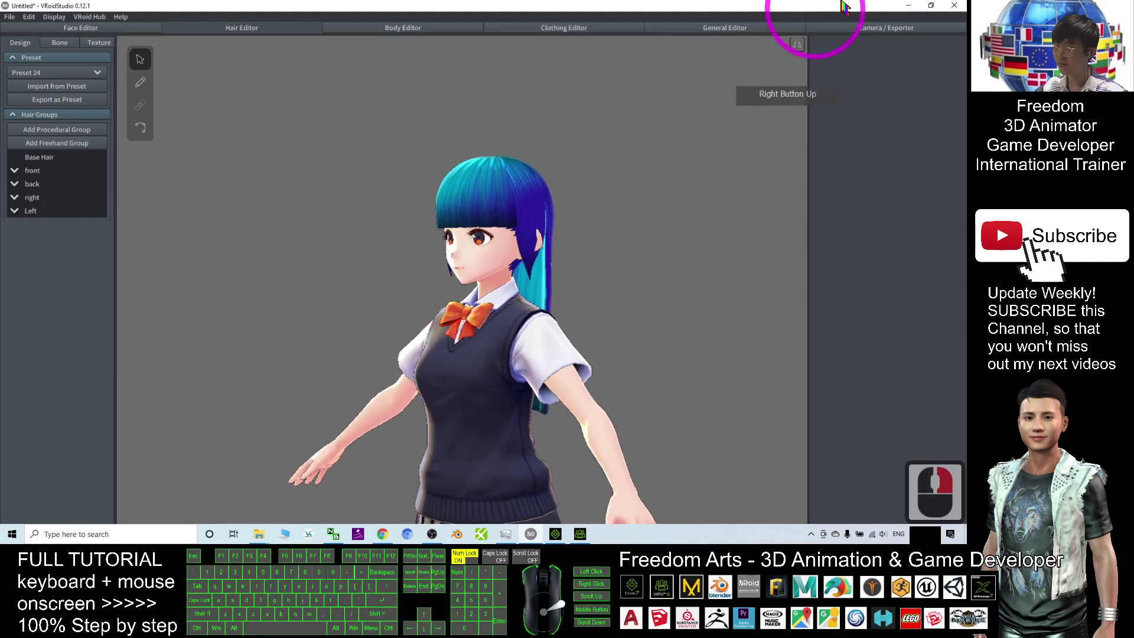
left_click(94, 72)
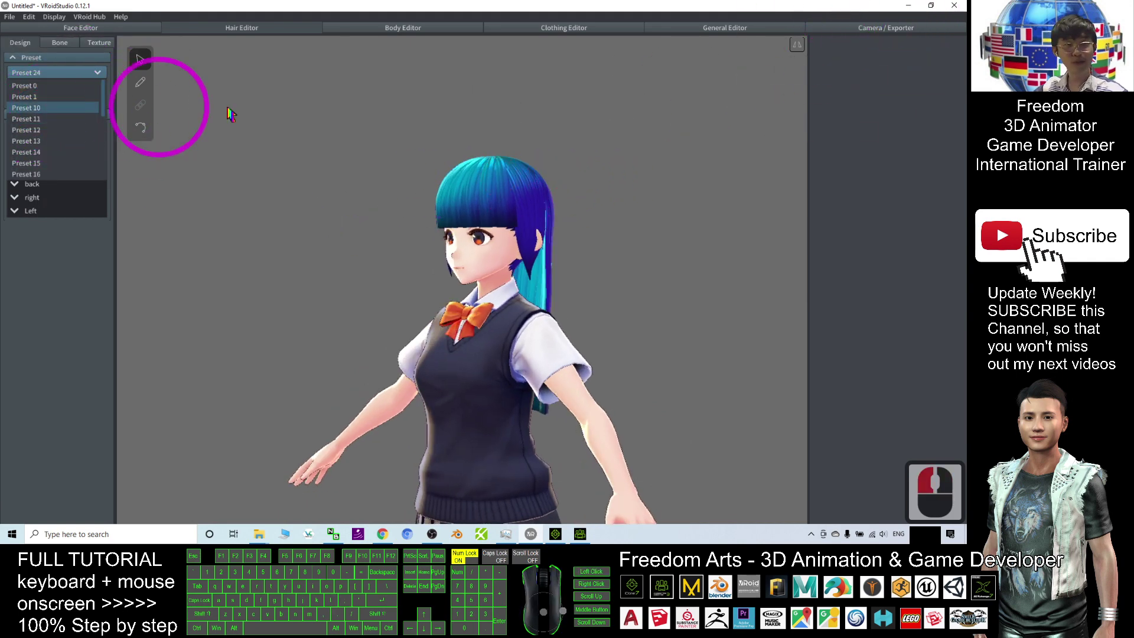
left_click(343, 171)
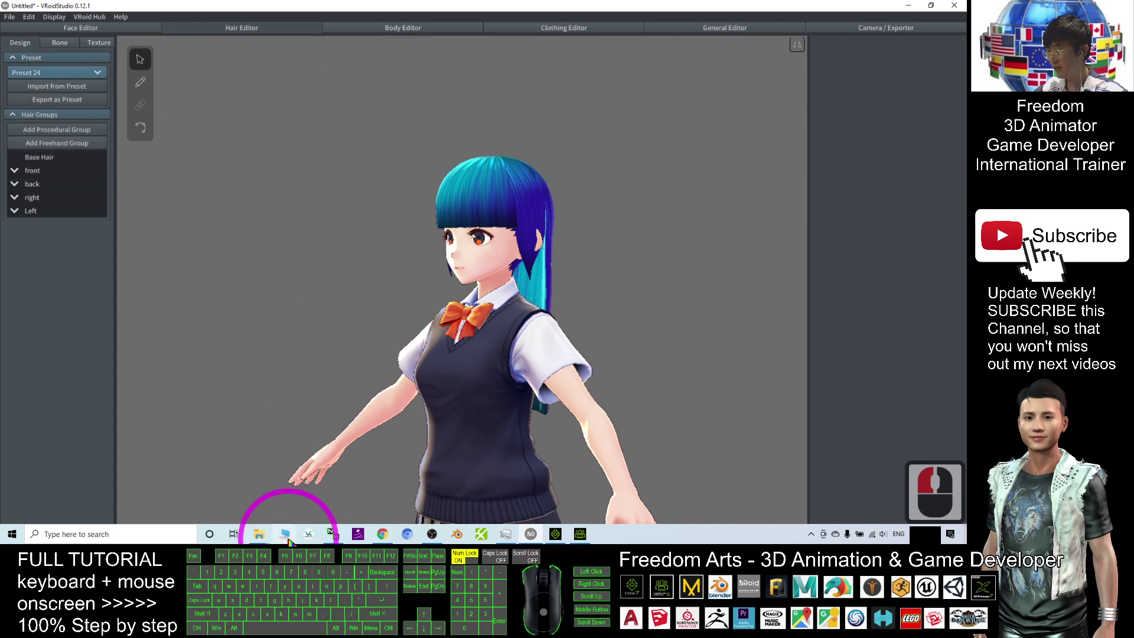
Open a new maximized File Explorer window and go to the Local Disk (C:) drive
right_click(260, 535)
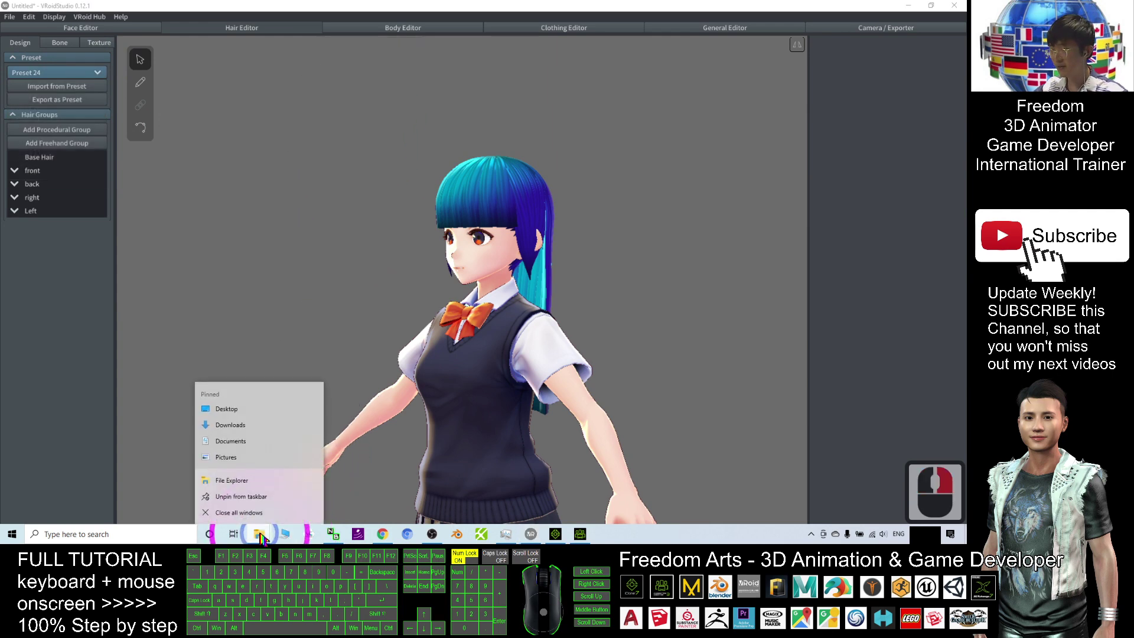
left_click(238, 482)
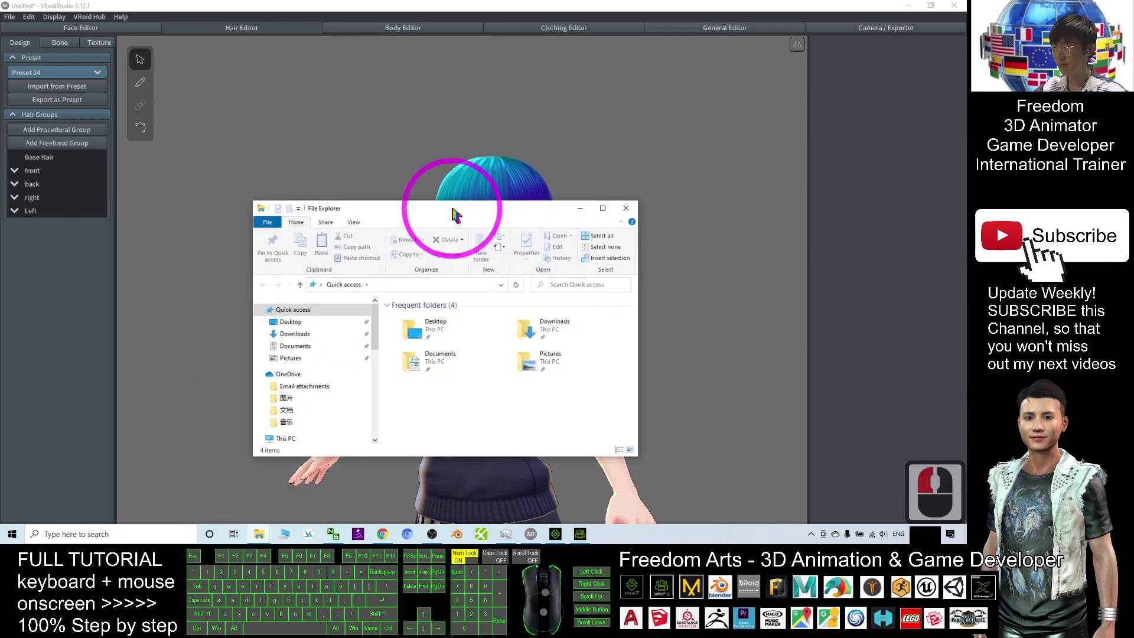
left_click_drag(455, 214, 405, 3)
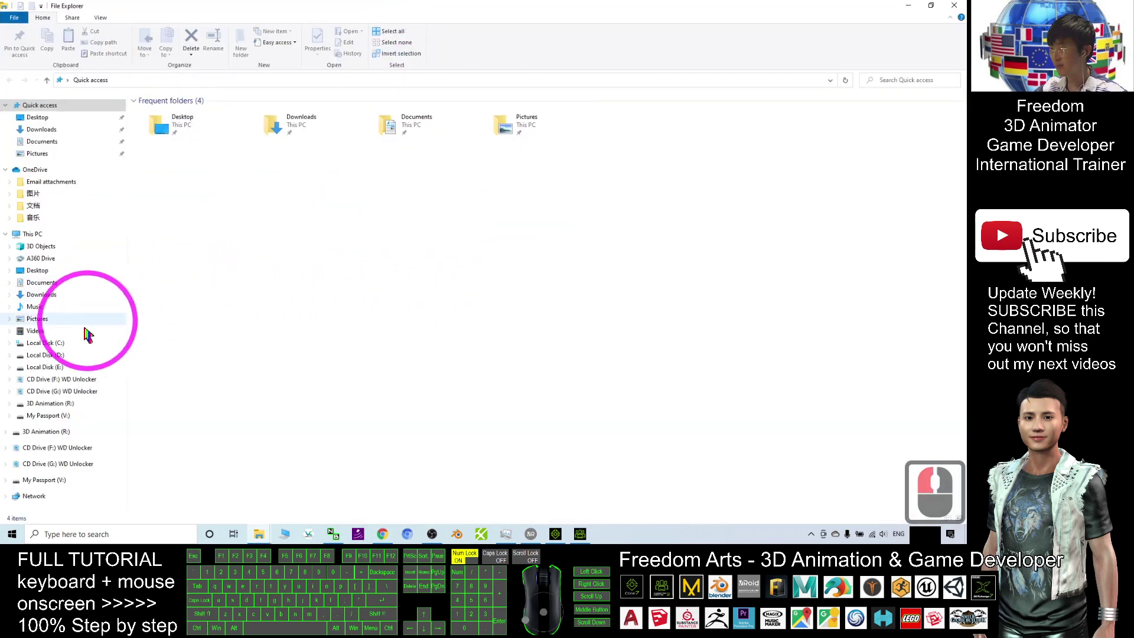
left_click(35, 234)
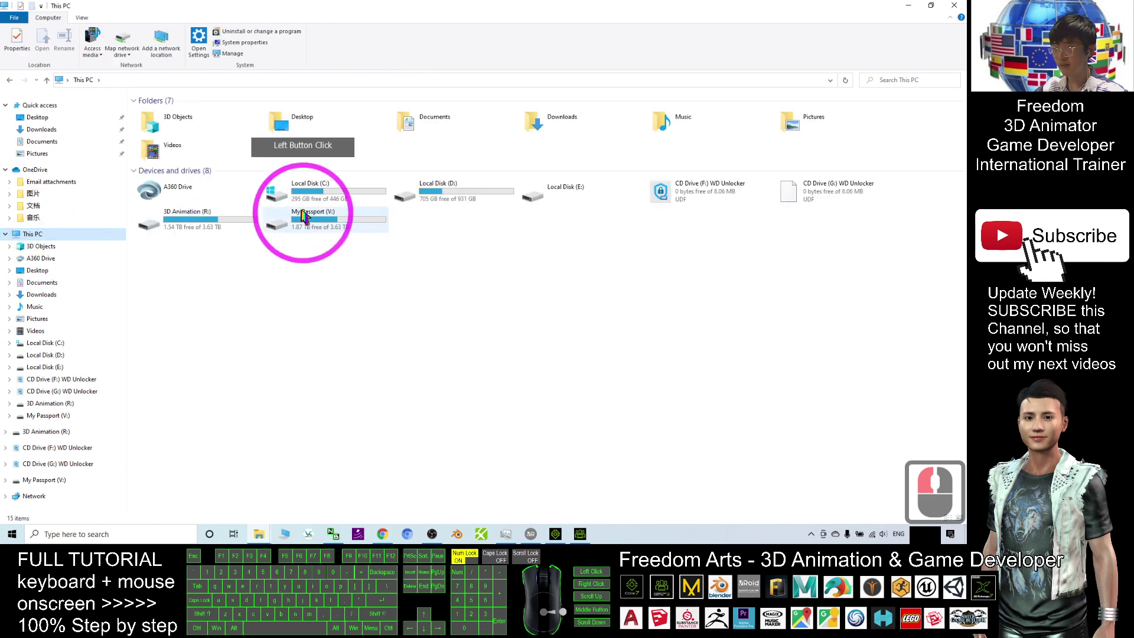
double_click(318, 193)
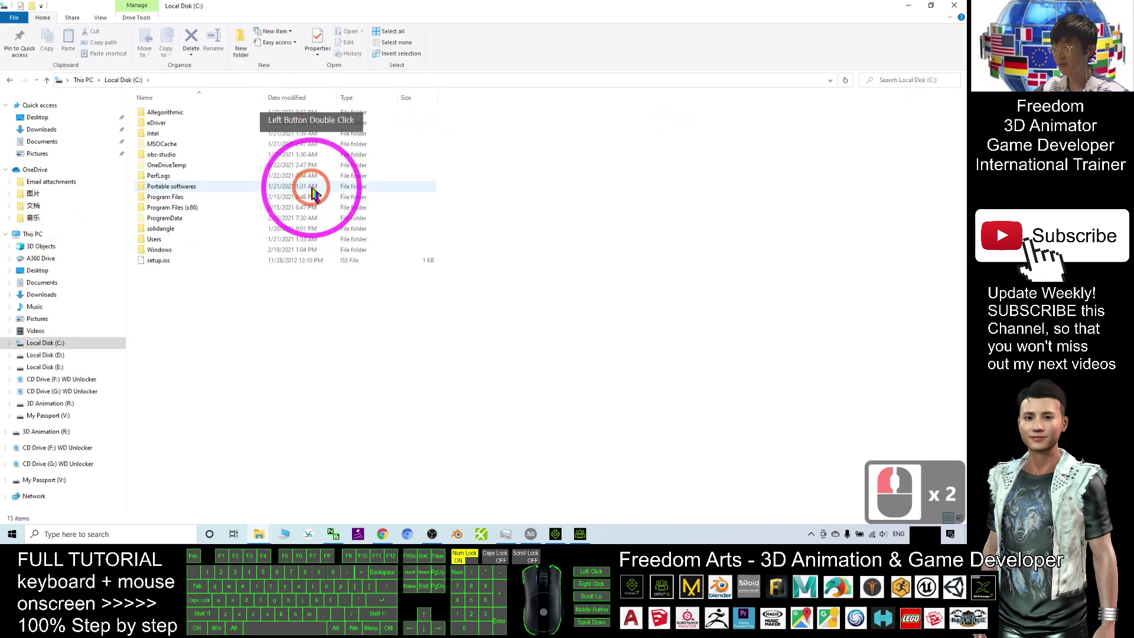
Browse to the hair_presets folder through Users, user1, AppData, LocalLow, pixiv and VRoidStudio
double_click(163, 239)
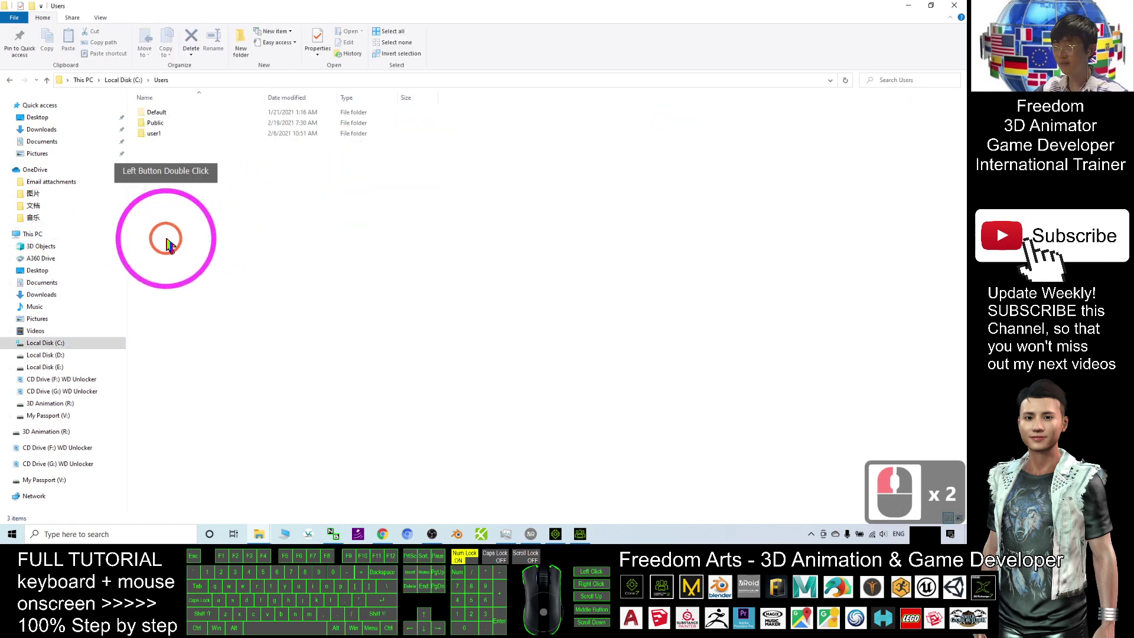
left_click(165, 135)
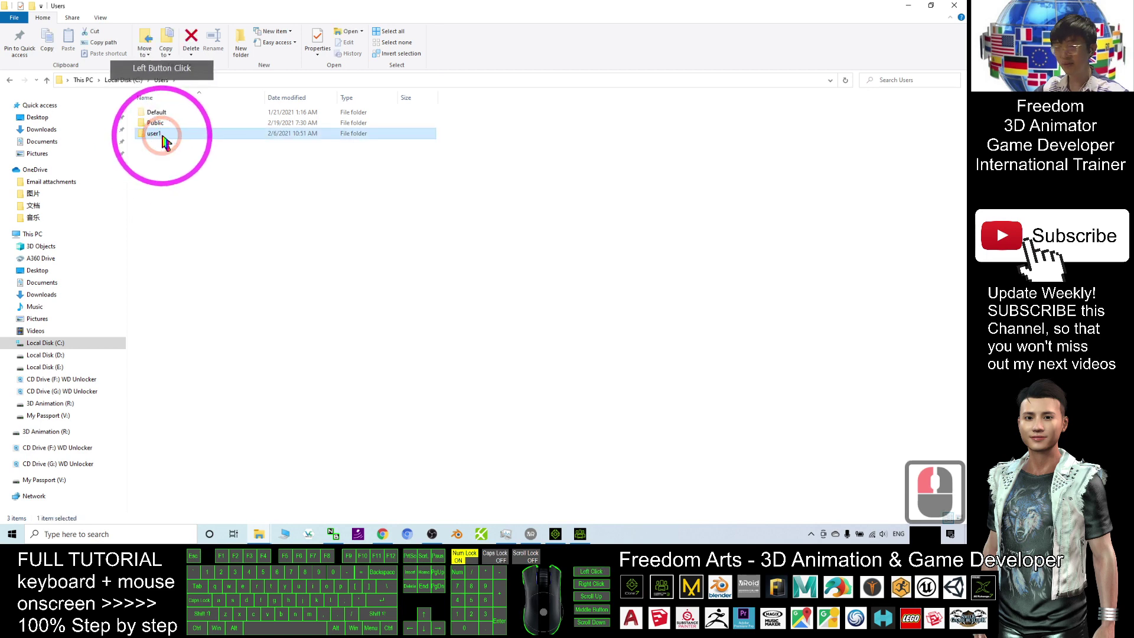
double_click(165, 135)
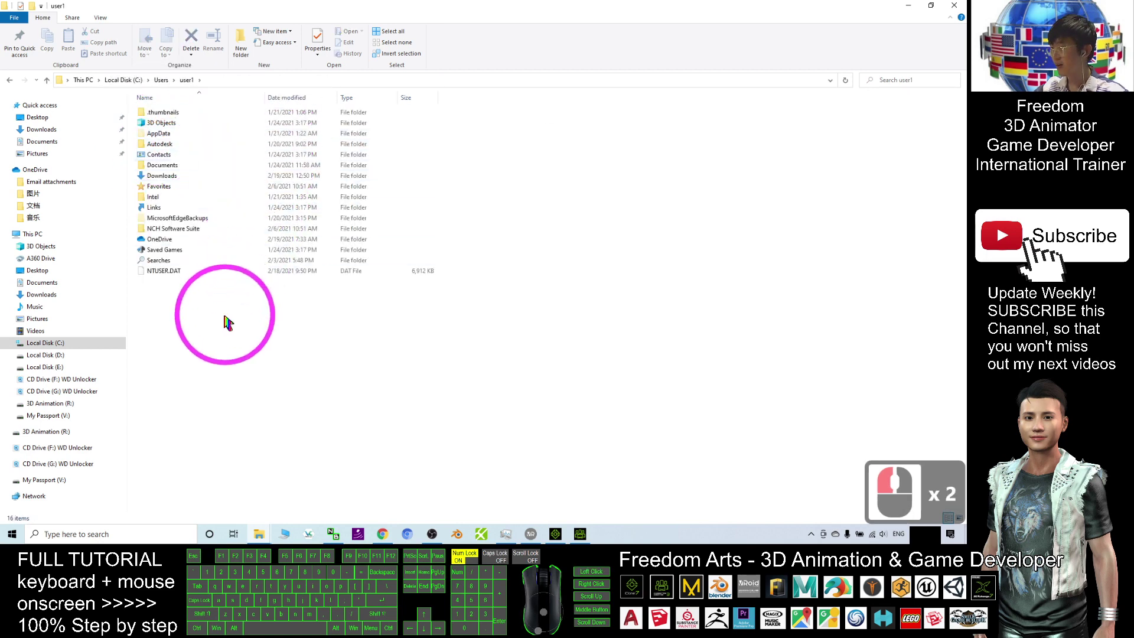
double_click(160, 134)
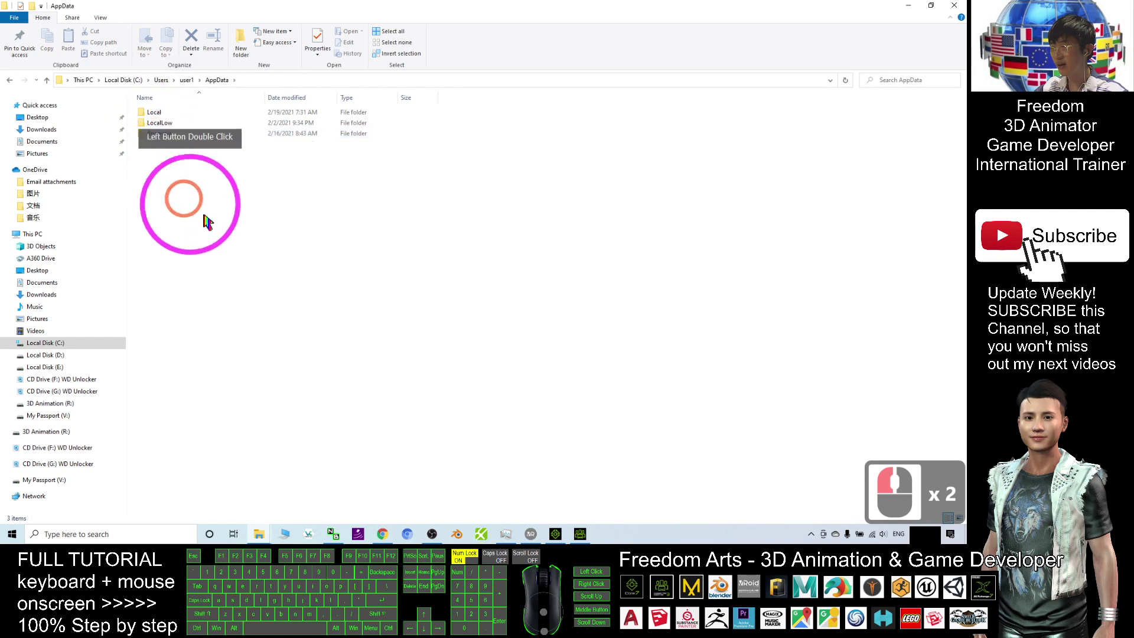
double_click(178, 124)
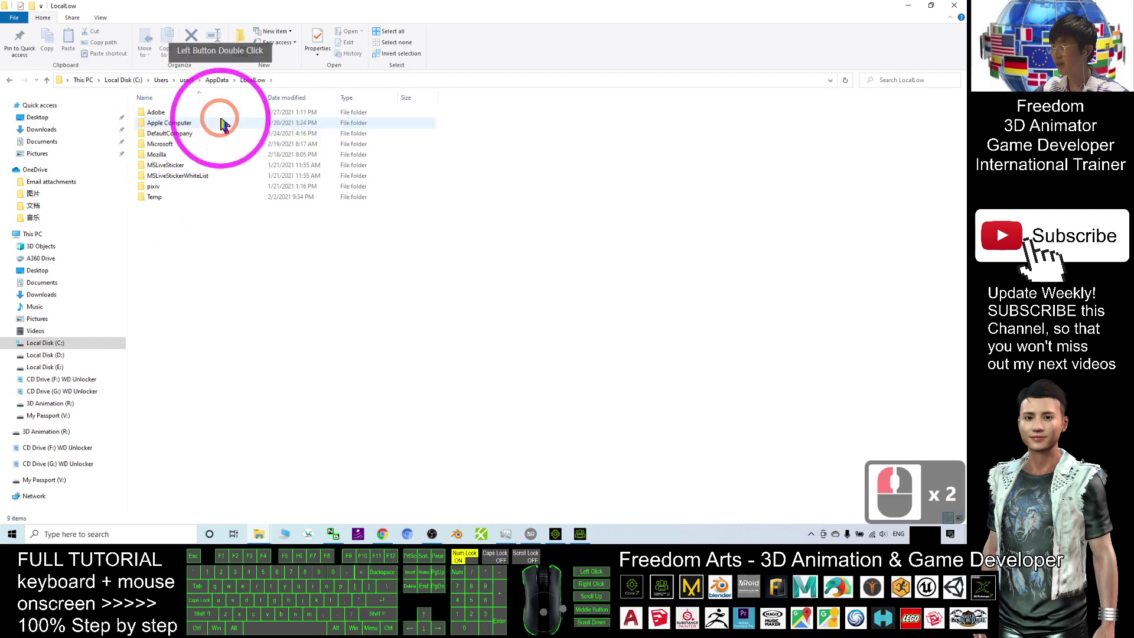
double_click(168, 188)
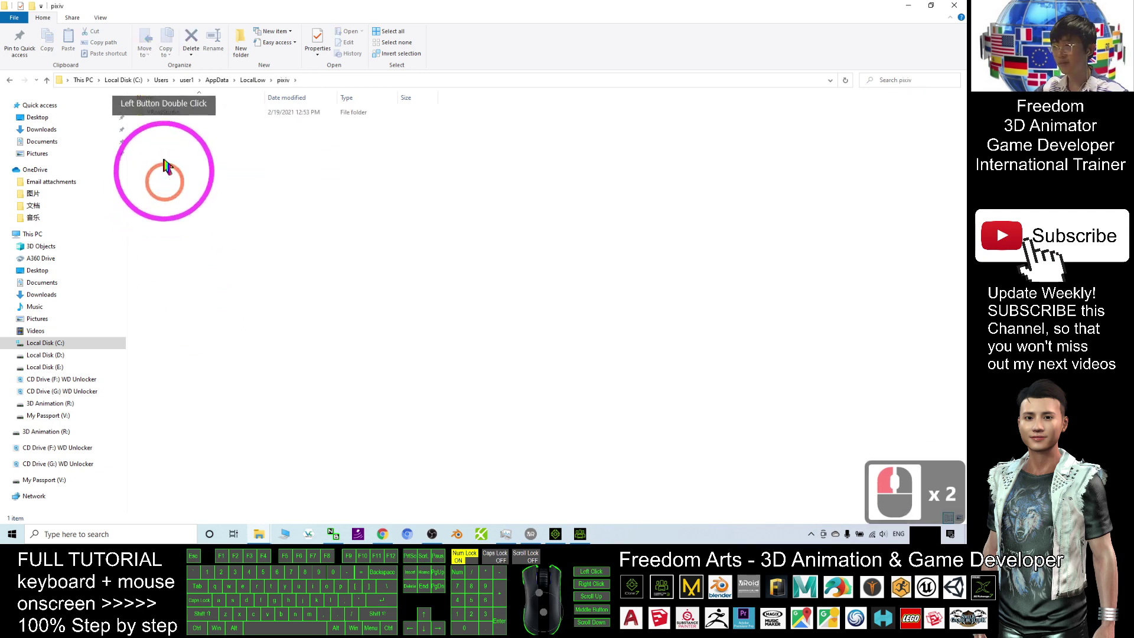
double_click(180, 115)
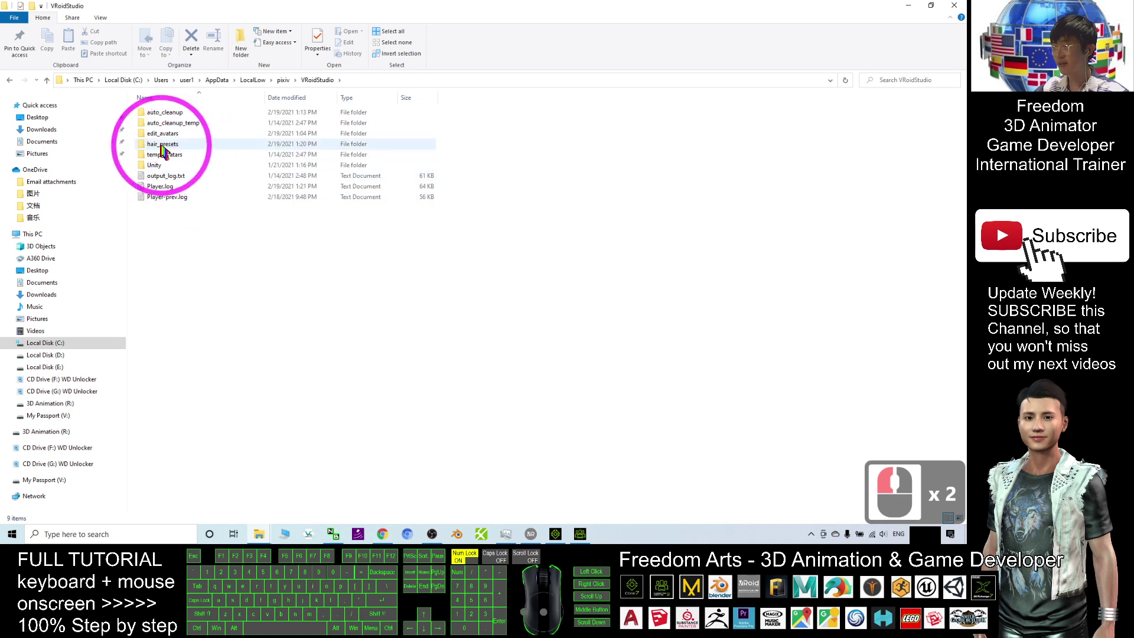
double_click(180, 146)
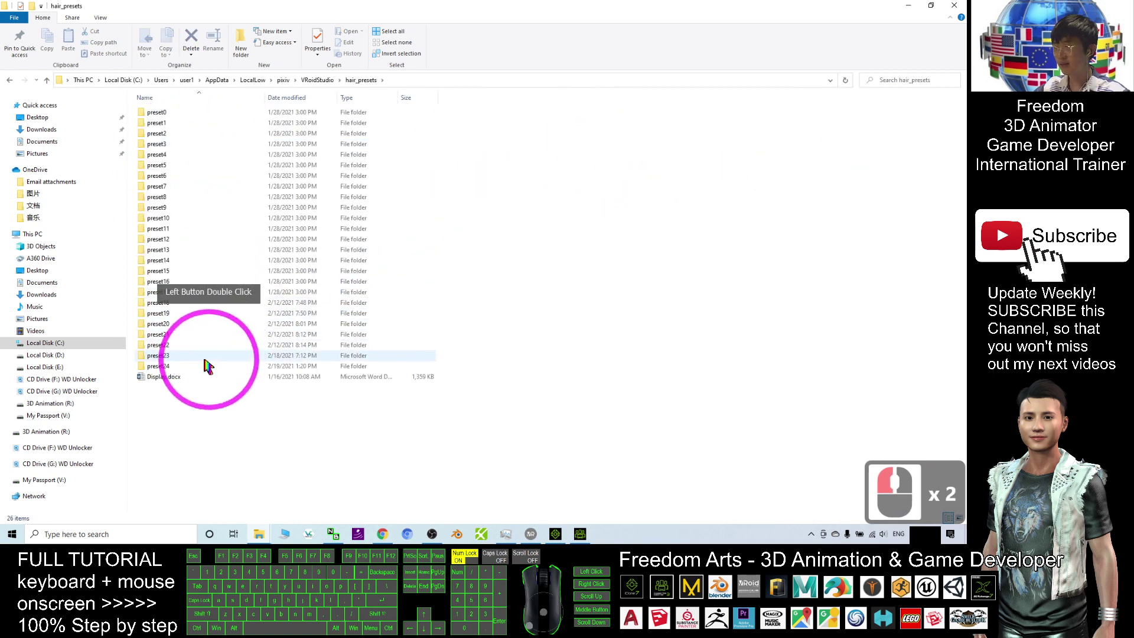
Go back up from hair_presets to the pixiv folder and select the VRoidStudio folder
left_click(319, 80)
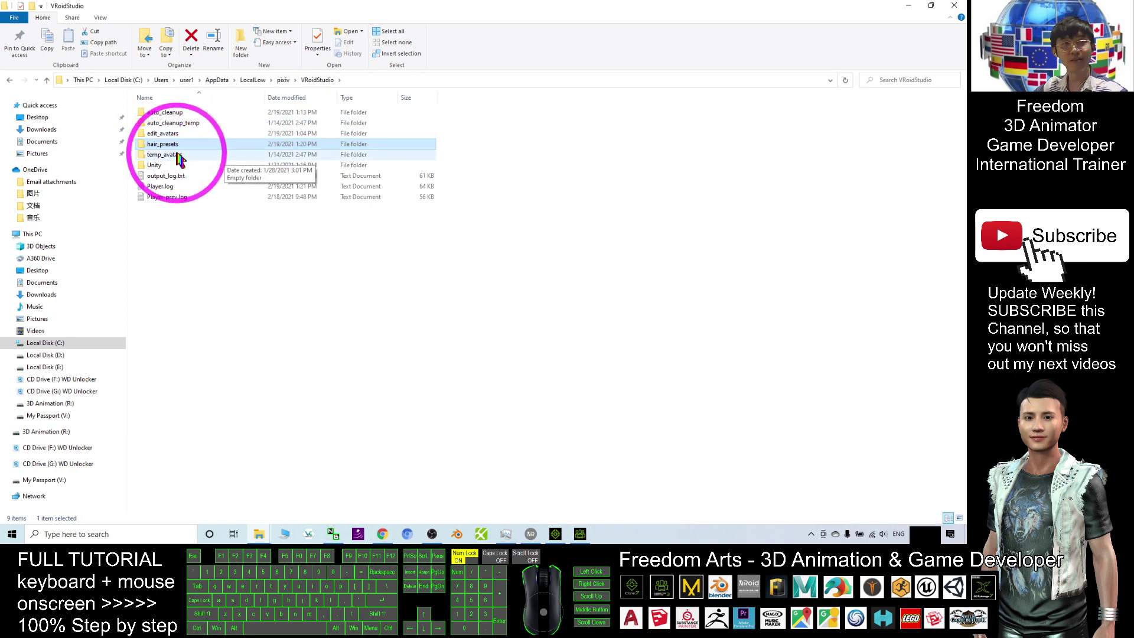
left_click_drag(337, 261, 198, 165)
left_click(350, 278)
left_click(155, 113)
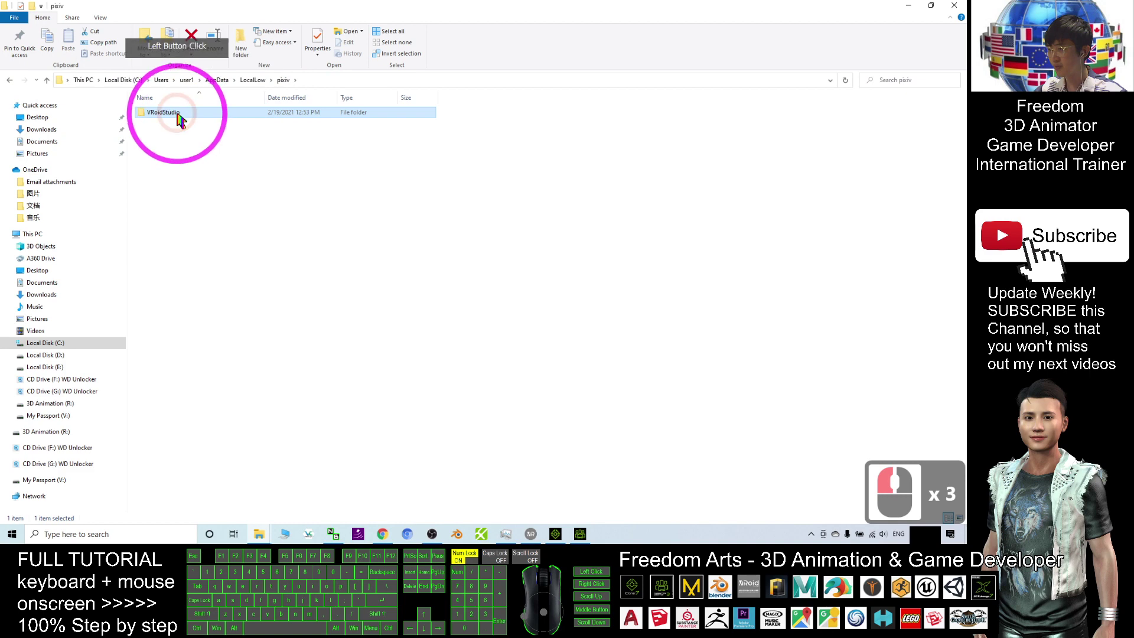
Minimize File Explorer and examine the imported hairstyle on the VRoid character up close
left_click(908, 7)
scroll(540, 324, "up", 5)
right_click_drag(631, 343, 308, 270)
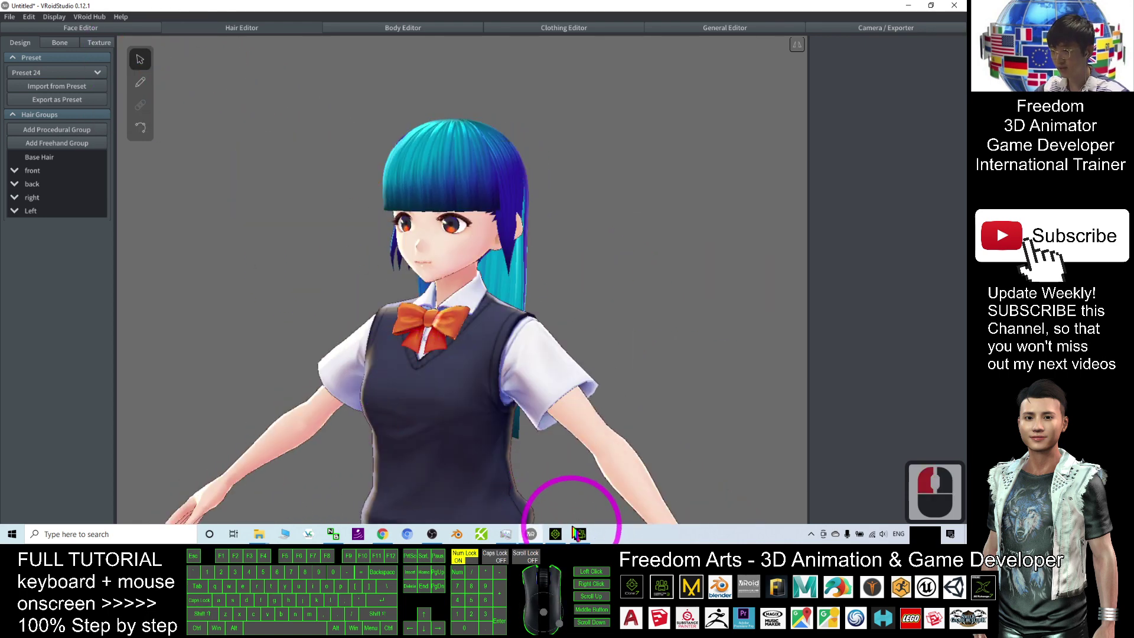
Switch to Character Creator and view the avatar wearing the green Hair4 hairstyle from different angles
left_click(581, 536)
left_click(608, 331)
right_click_drag(608, 331, 577, 519)
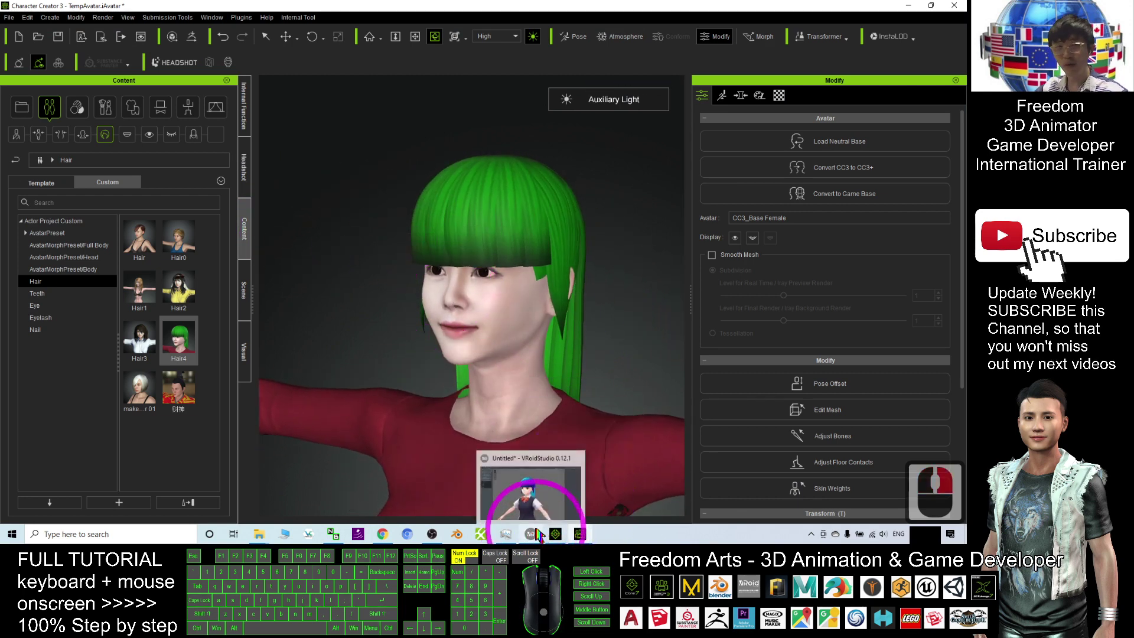
mouse_move(577, 537)
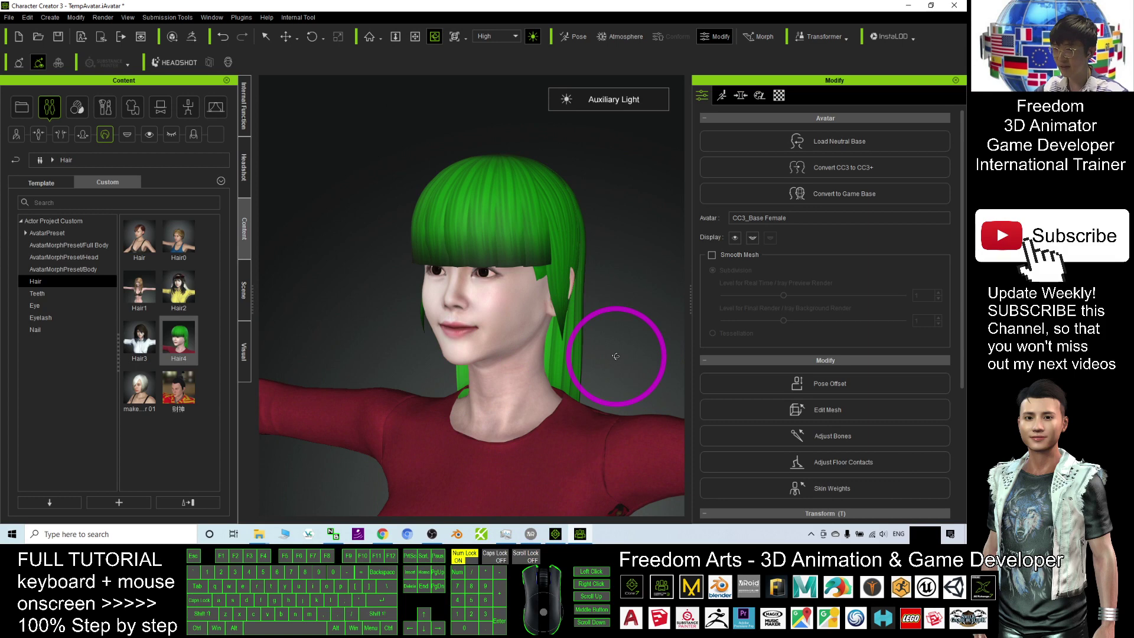
mouse_move(393, 347)
right_mouse_down()
mouse_move(594, 357)
mouse_move(481, 329)
mouse_move(406, 342)
right_mouse_up()
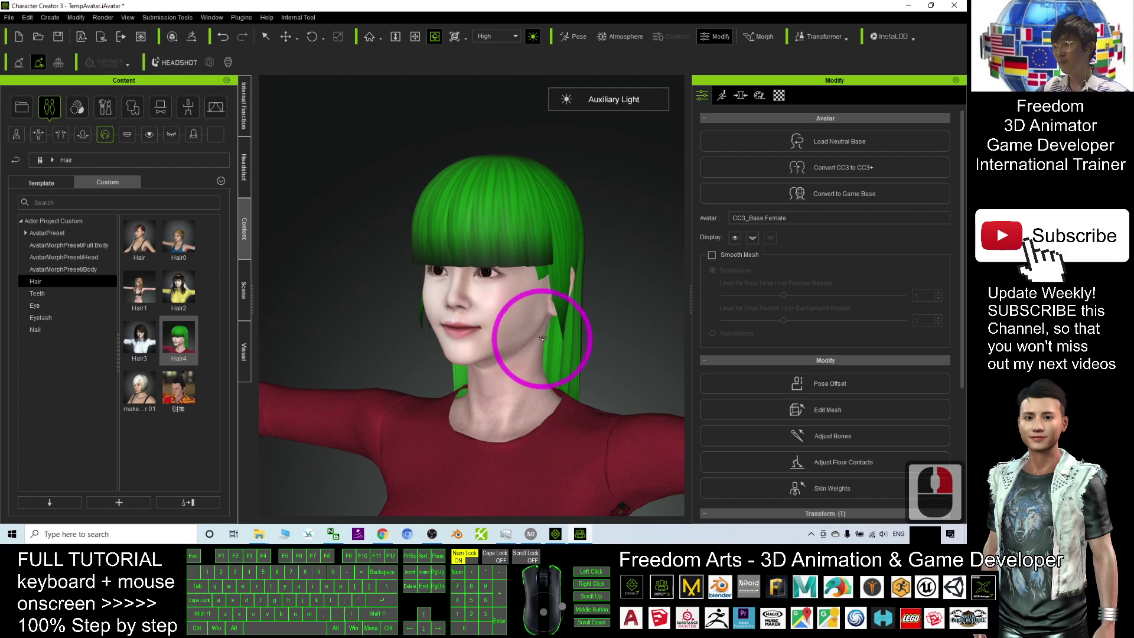